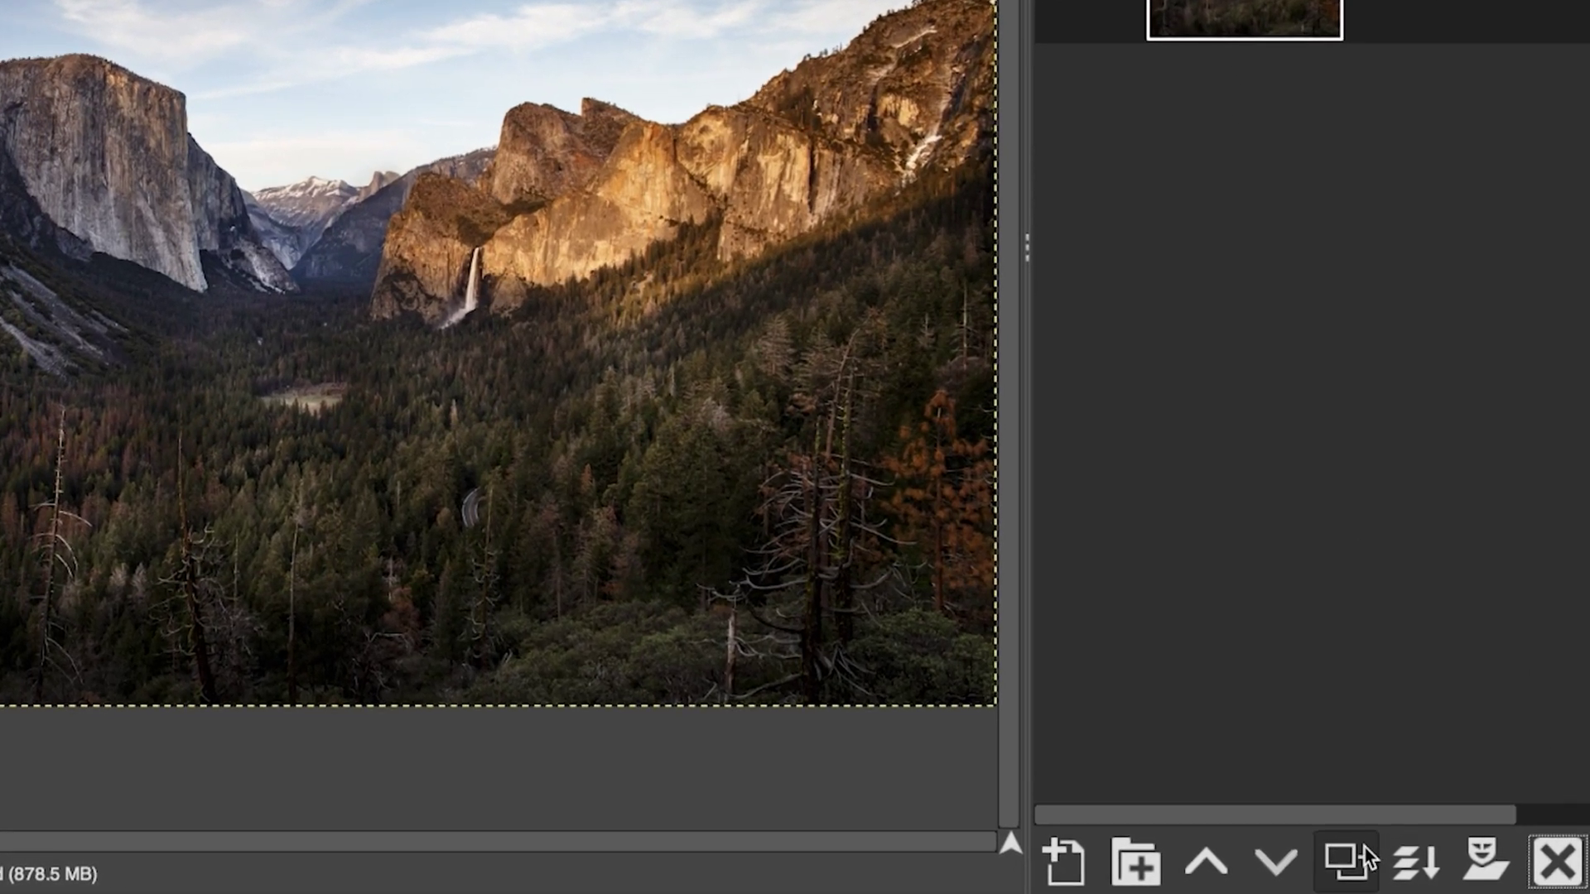
# Step: Duplicate the Background layer and hide the original Background layer
pyautogui.click(1416, 869)
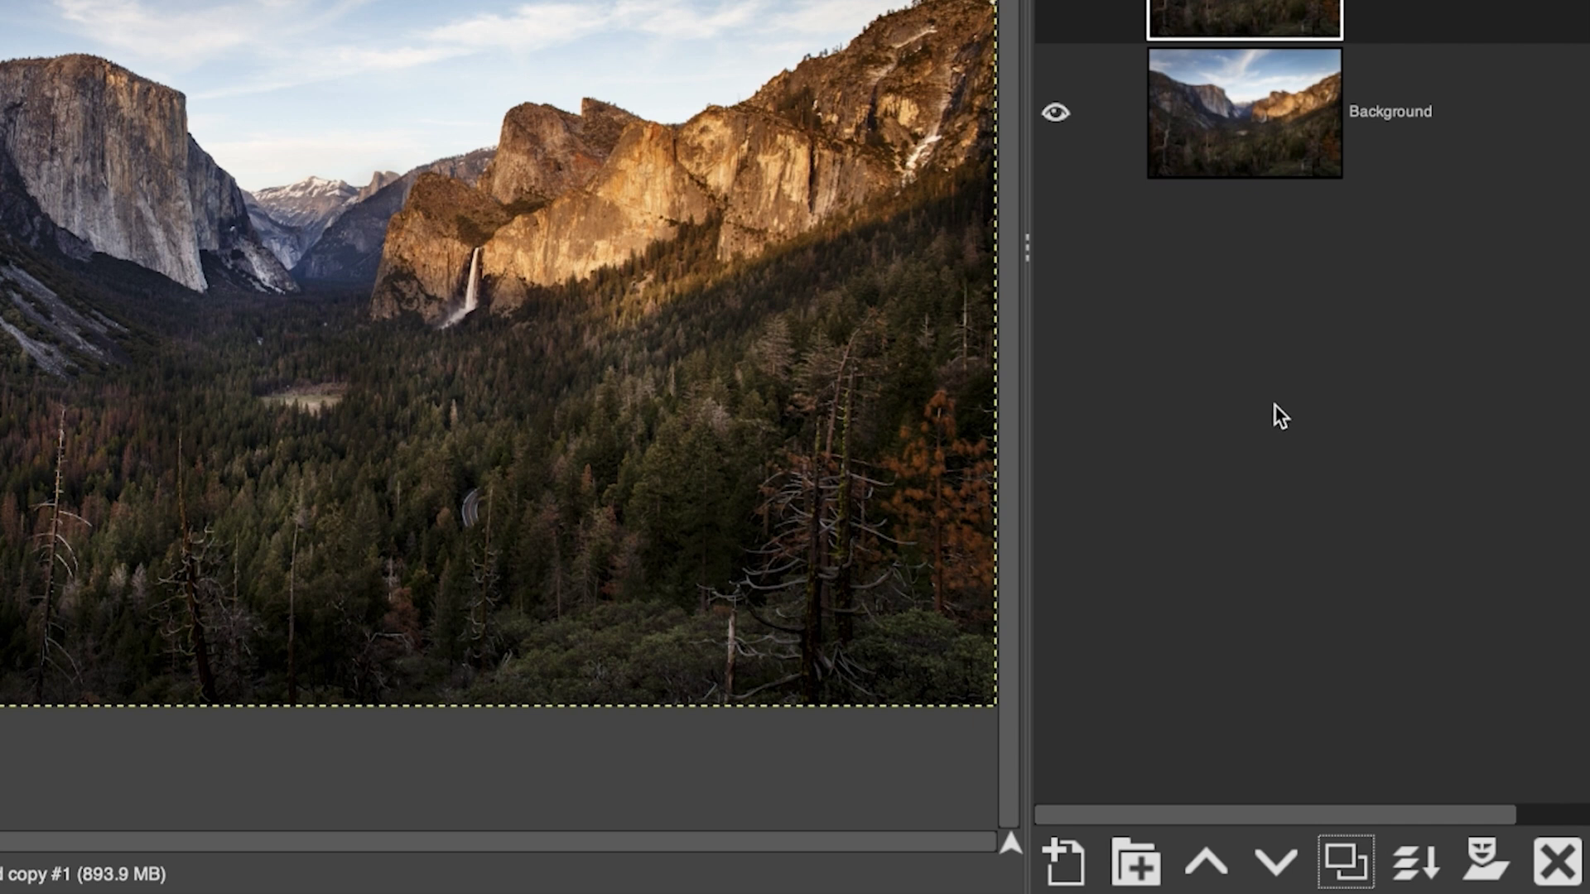
pyautogui.click(1054, 116)
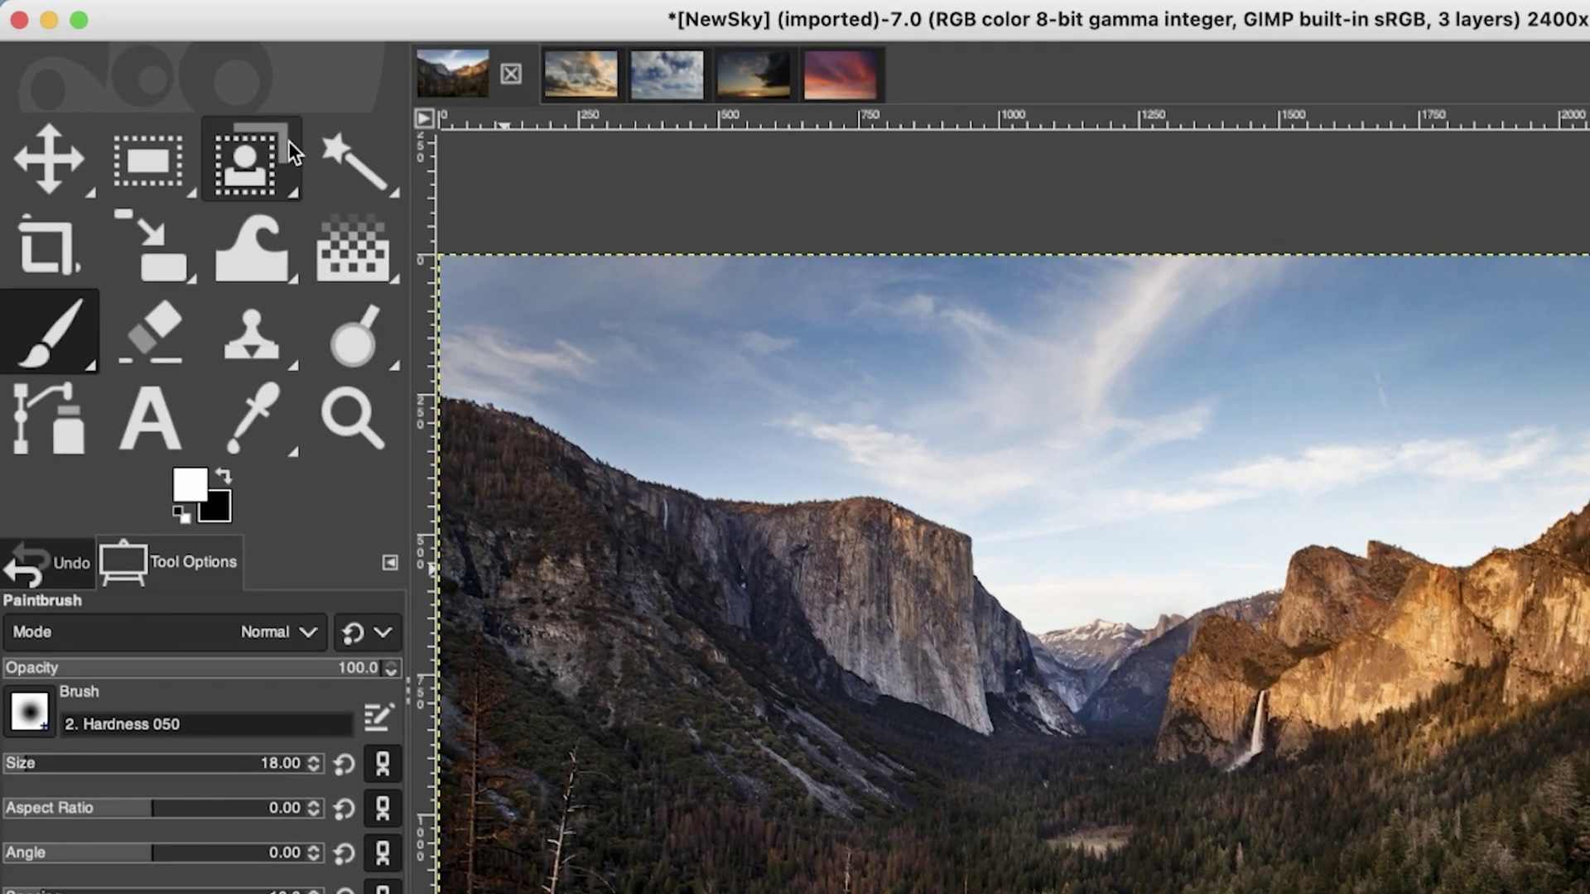
# Step: Select the whole sky of the duplicated layer with the Fuzzy Select tool, adding the remaining cloud regions down to the ridgeline
pyautogui.click(350, 165)
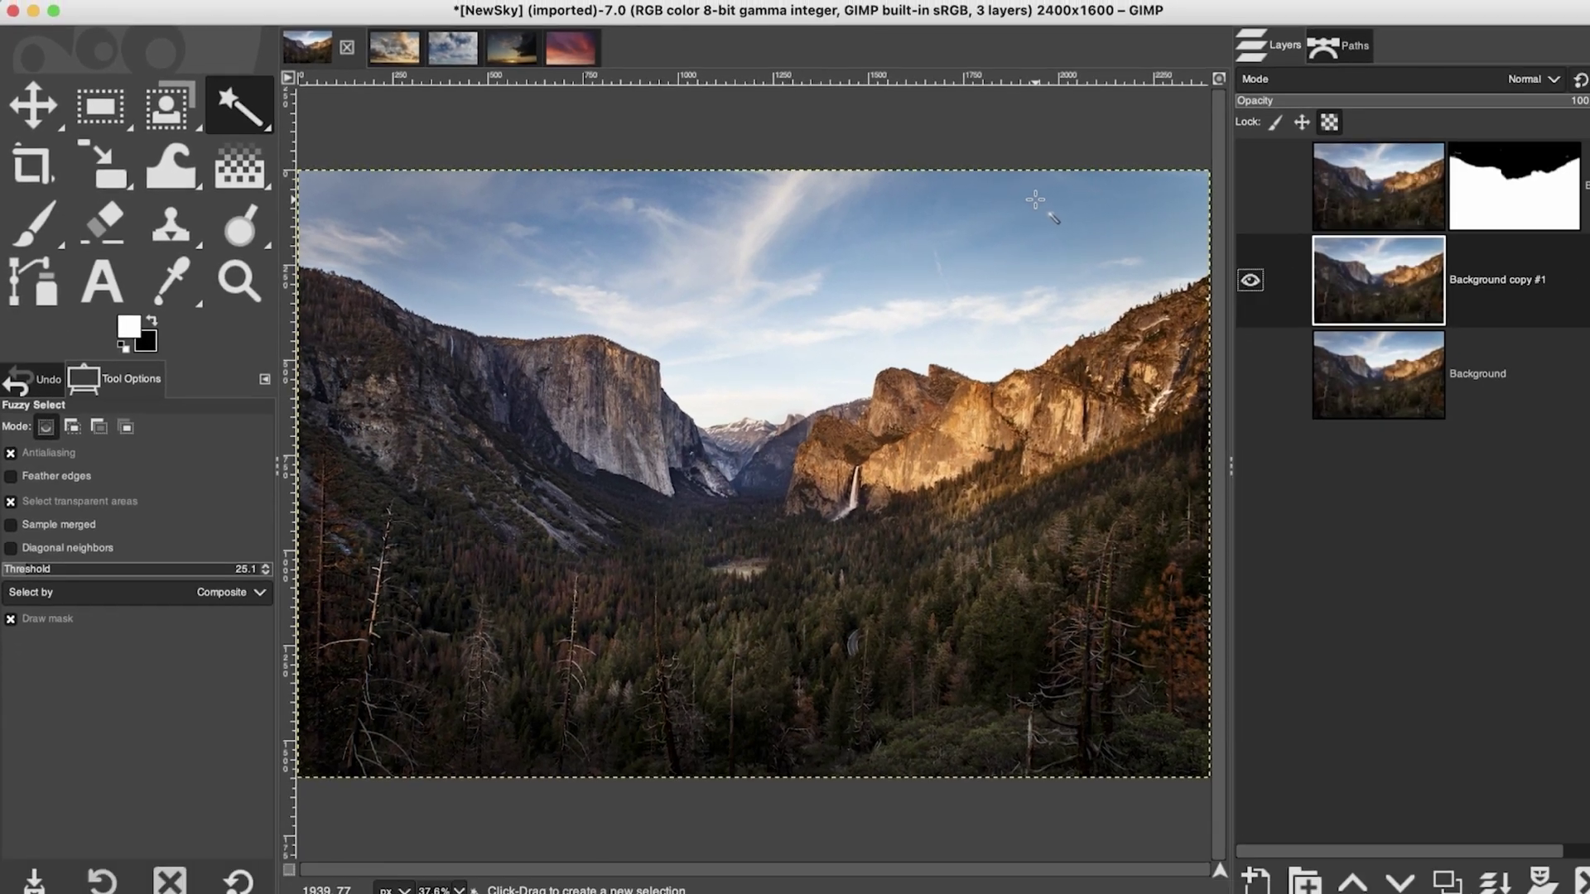
pyautogui.moveTo(1314, 211); pyautogui.dragTo(1314, 234)
pyautogui.moveTo(1012, 222); pyautogui.dragTo(1011, 241)
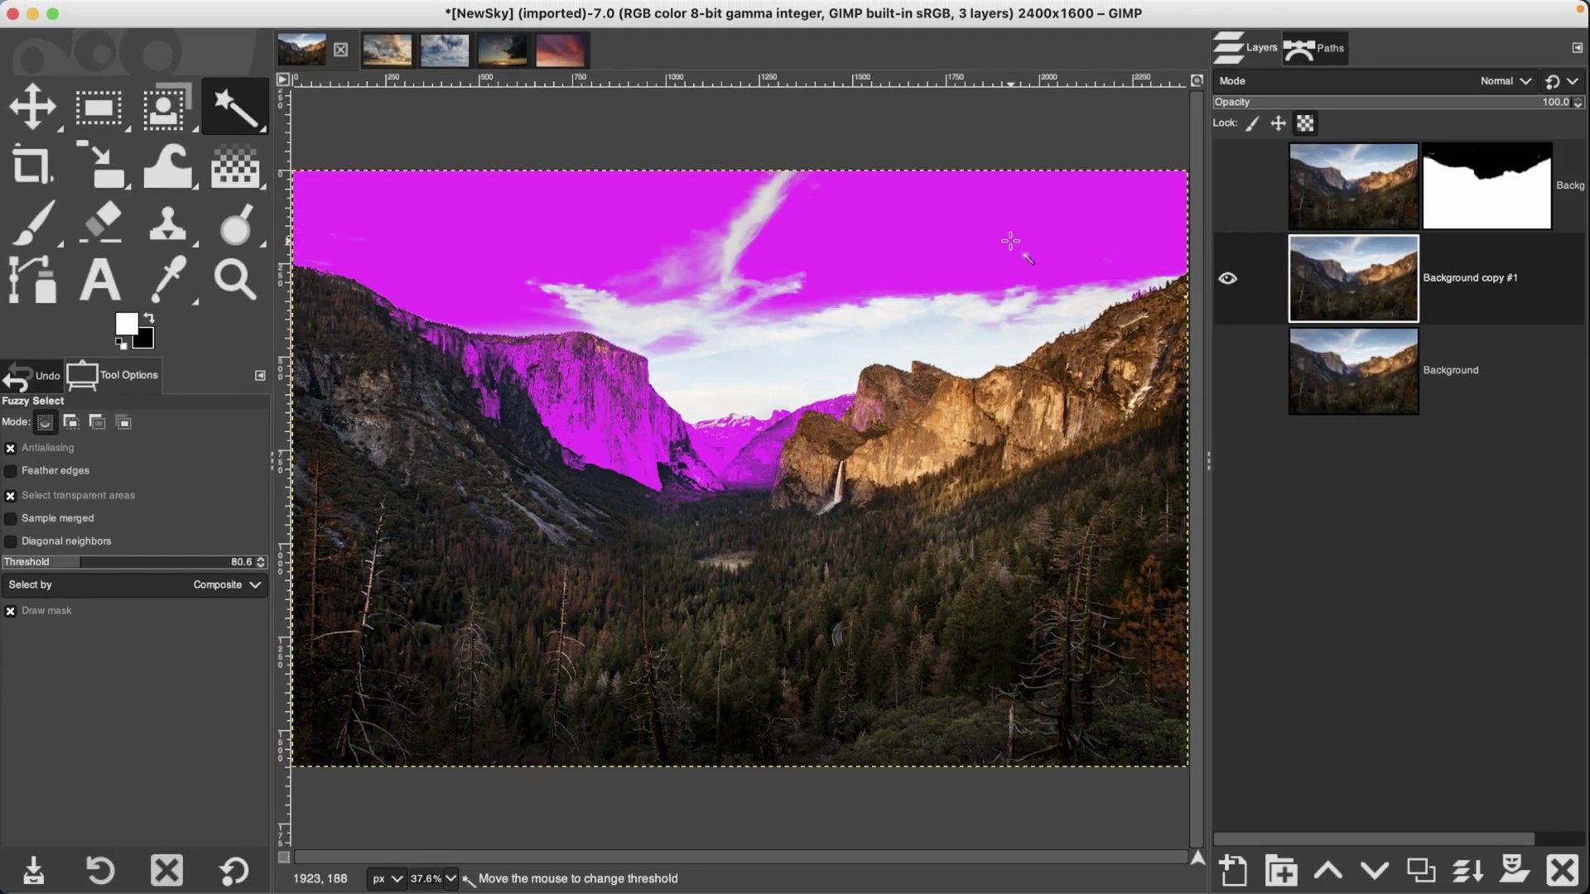
pyautogui.moveTo(1010, 241); pyautogui.dragTo(1010, 236)
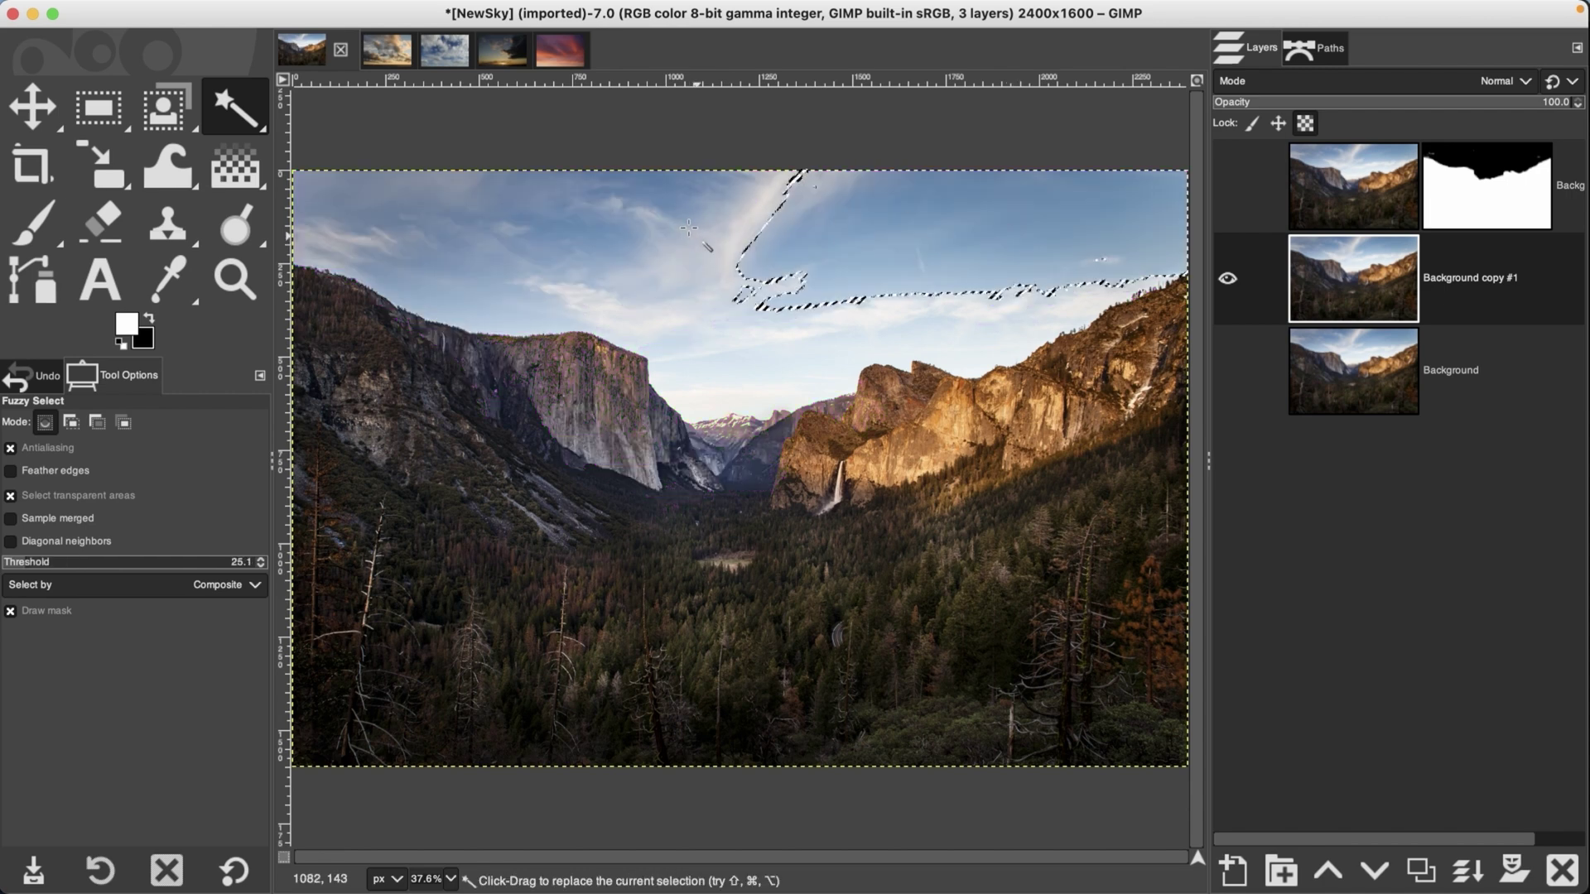
pyautogui.moveTo(702, 245); pyautogui.dragTo(704, 271)
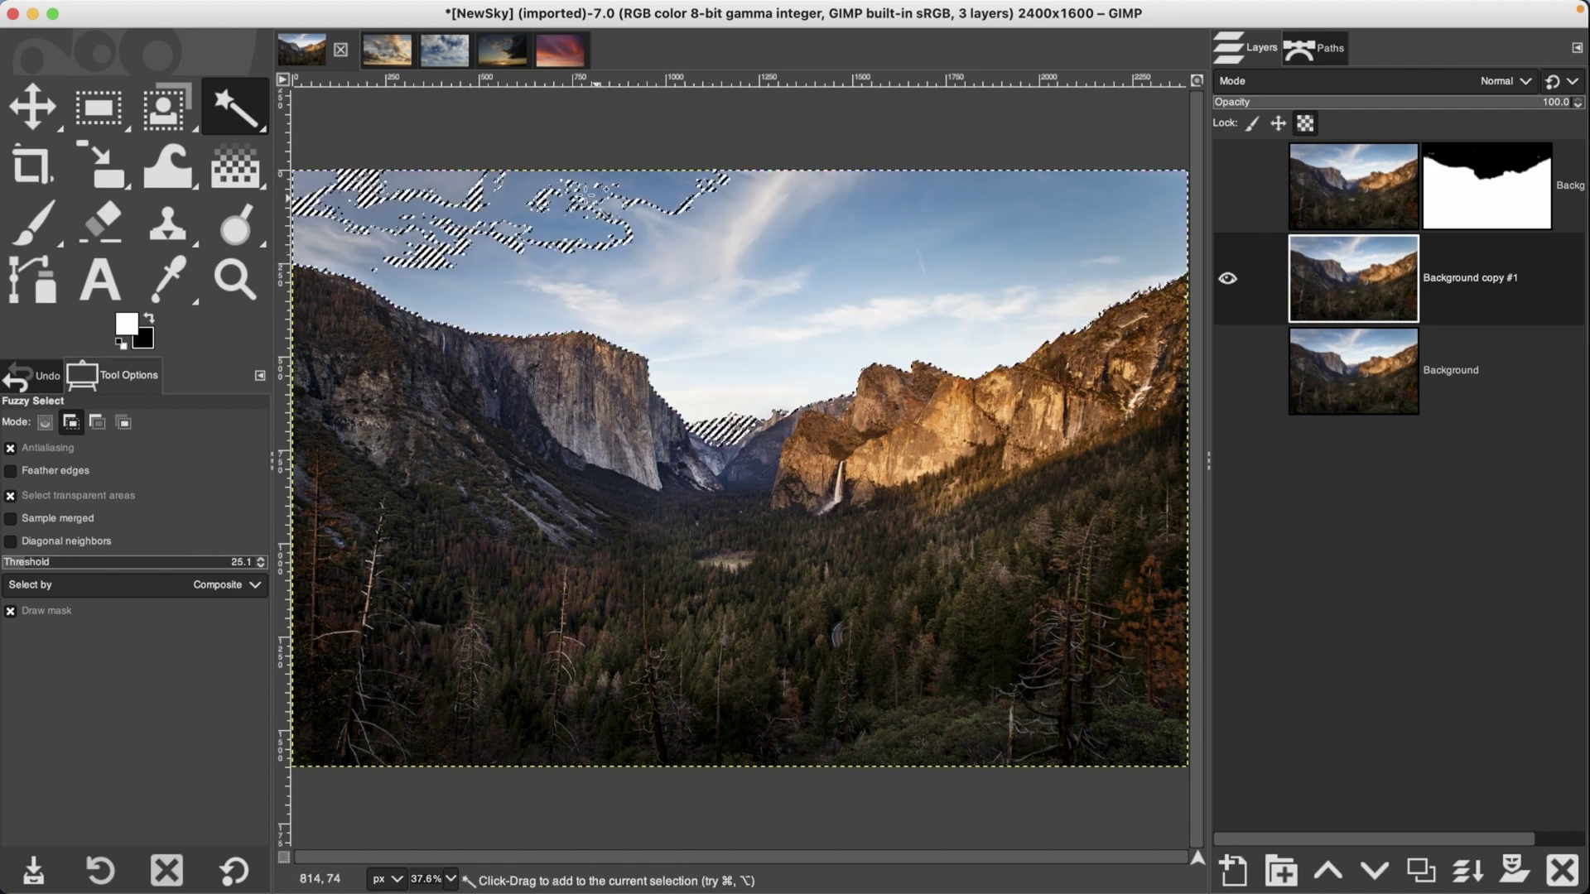
pyautogui.moveTo(570, 192); pyautogui.dragTo(646, 178)
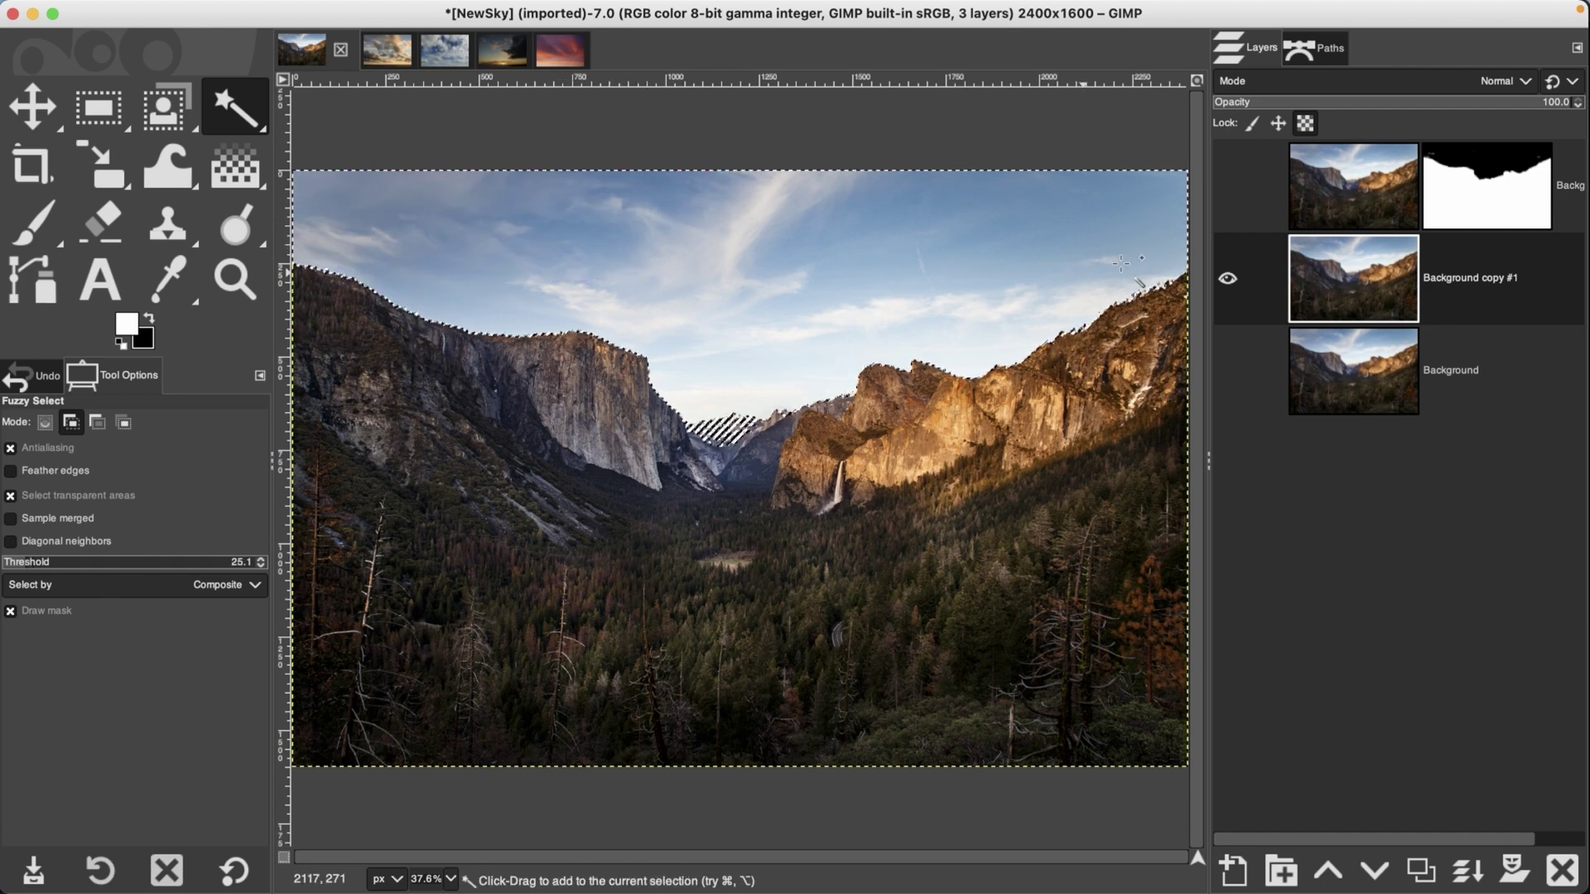
pyautogui.press('shift')
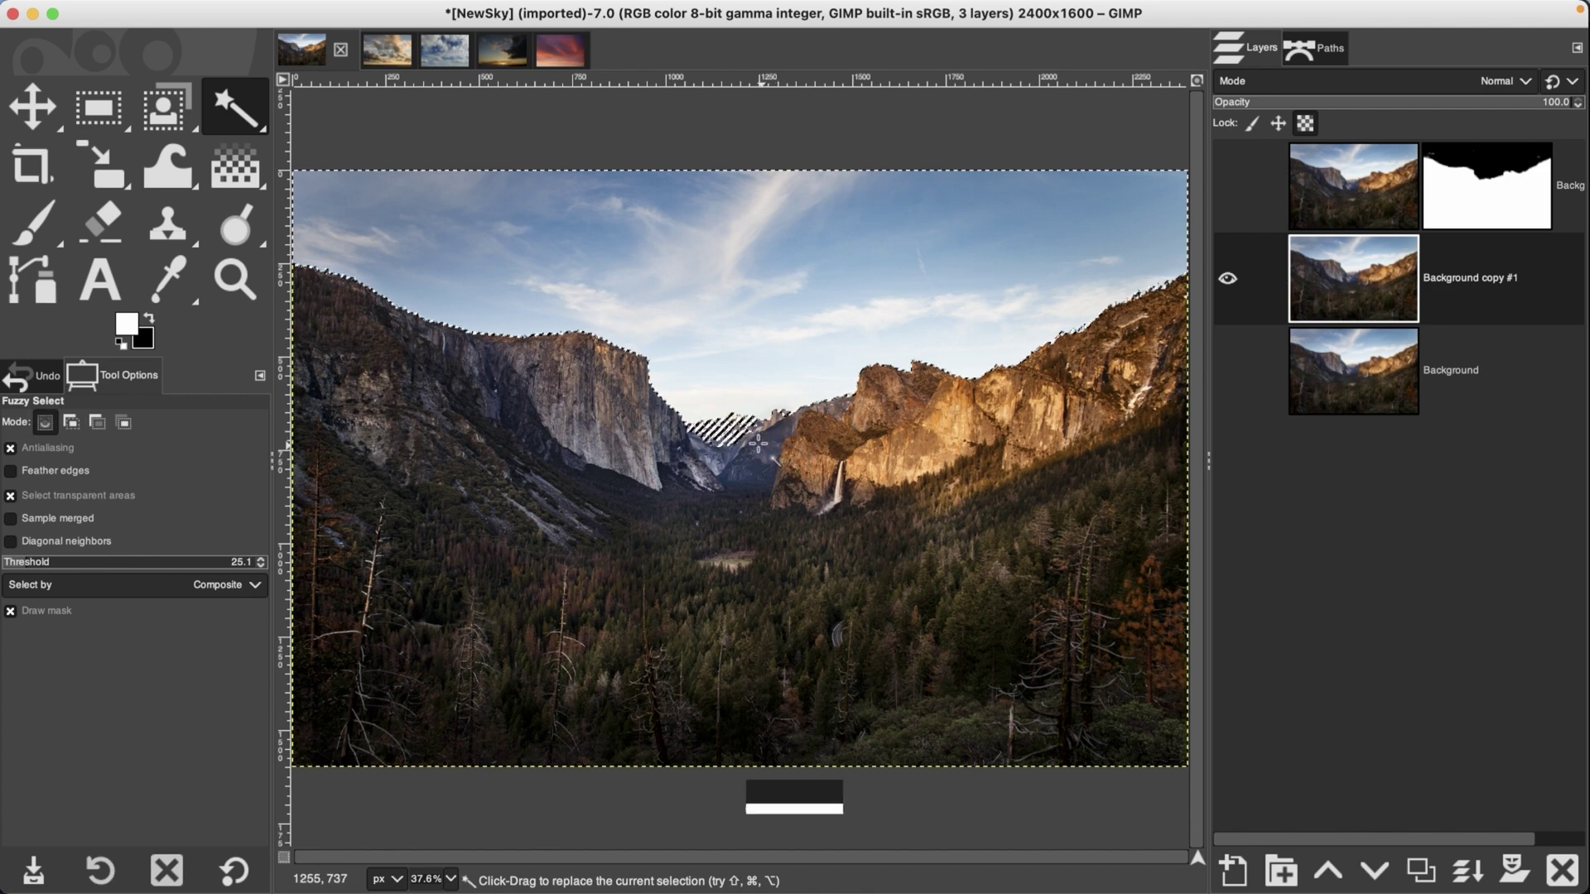
# Step: Use Quick Mask with a black Paintbrush to remove the distant snowy peak's stray patches from the sky selection
pyautogui.press('z')
pyautogui.moveTo(660, 380); pyautogui.dragTo(802, 477)
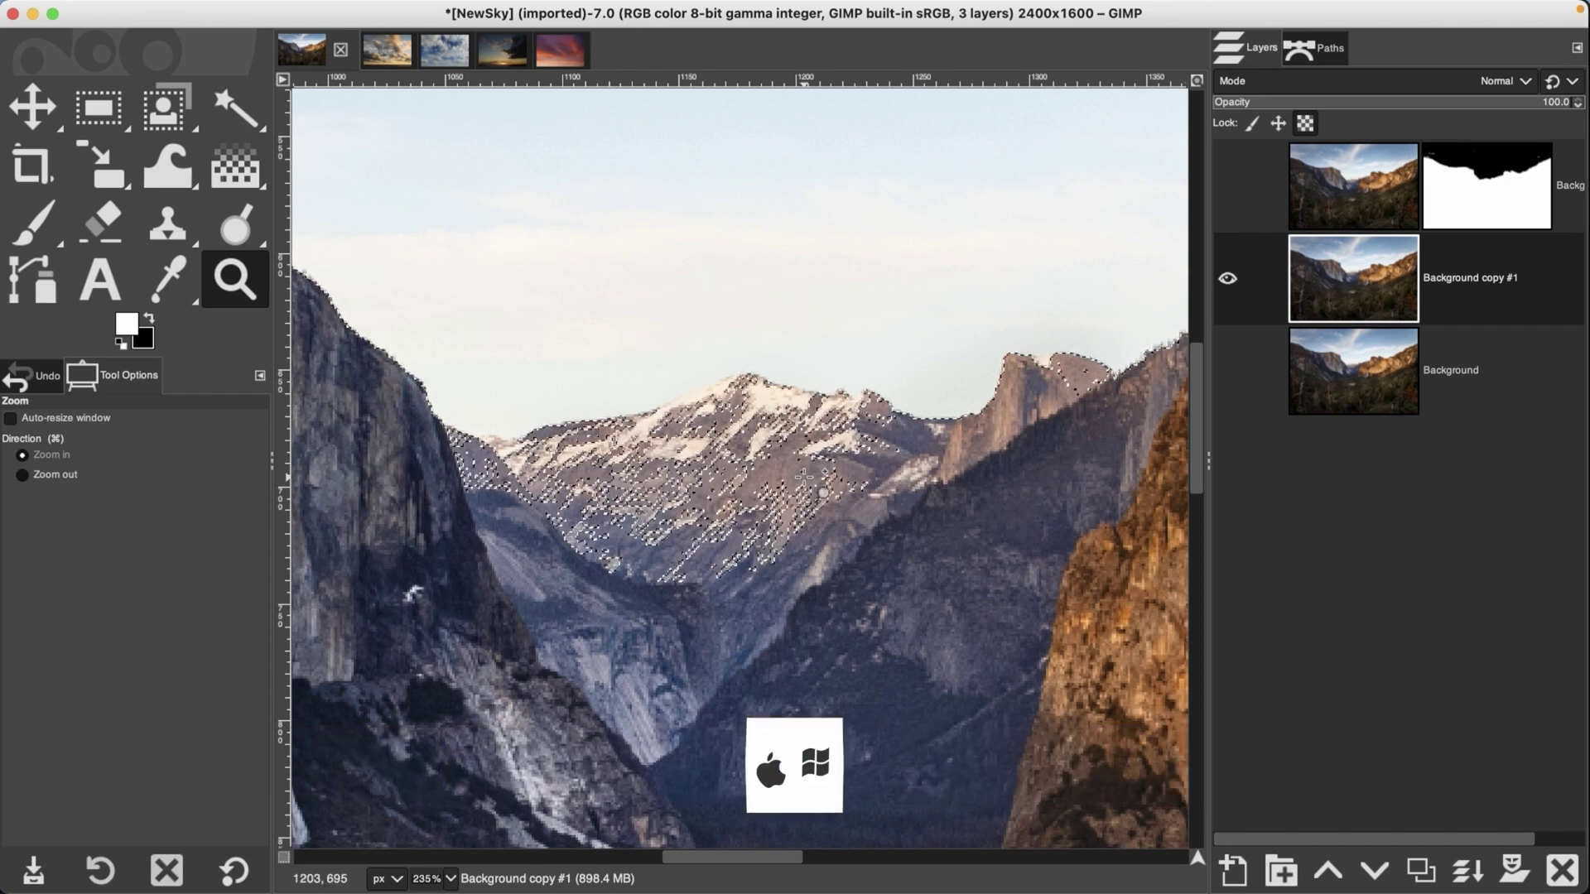
pyautogui.hotkey('shift', 'q')
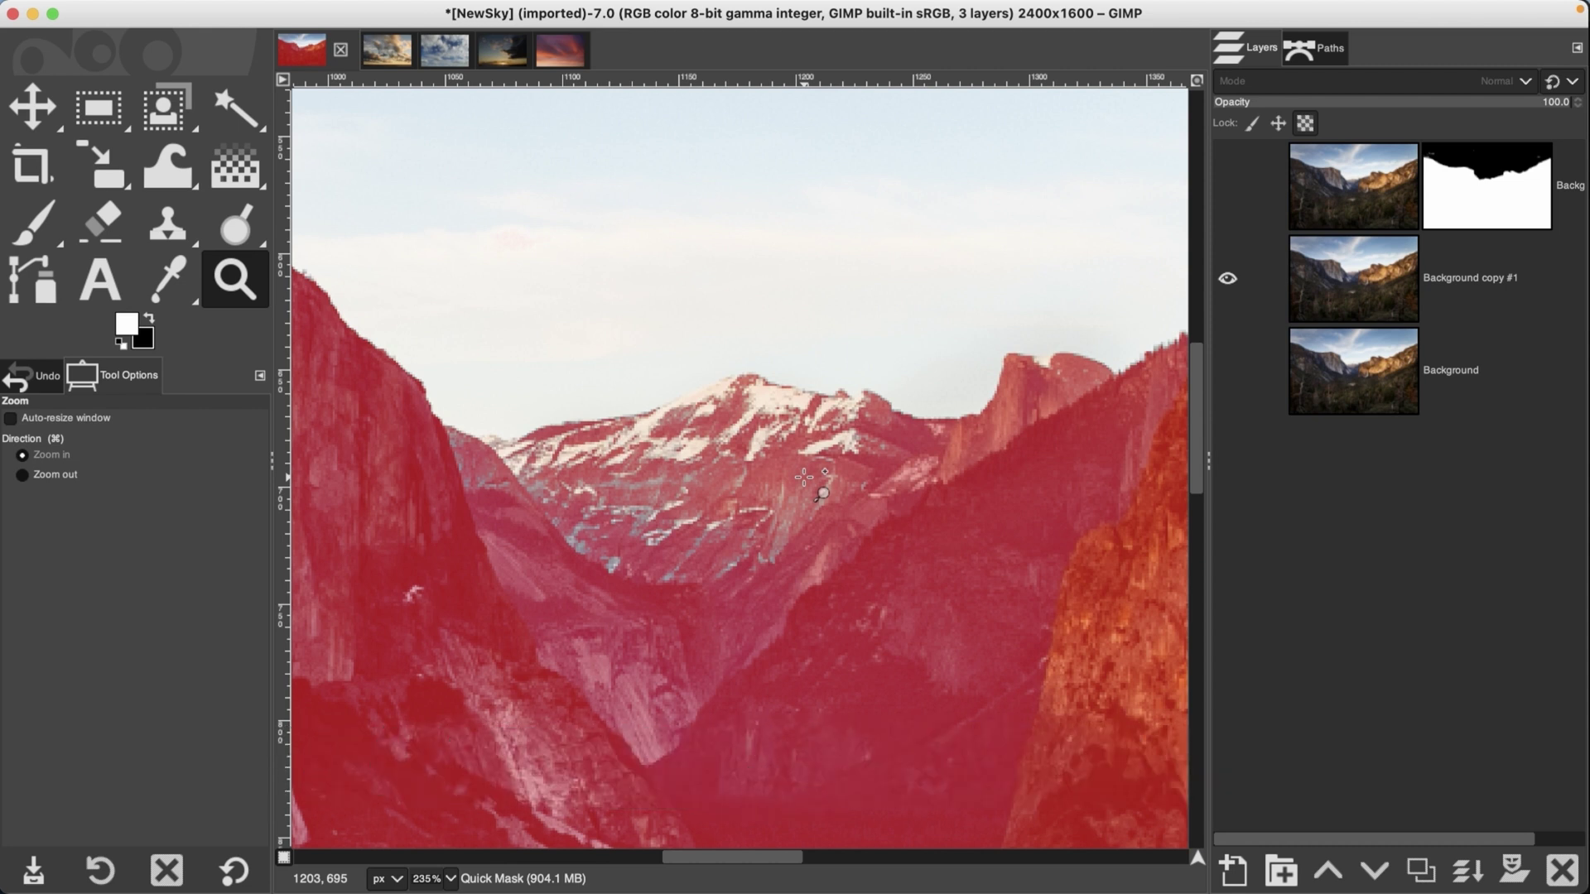
pyautogui.press('p')
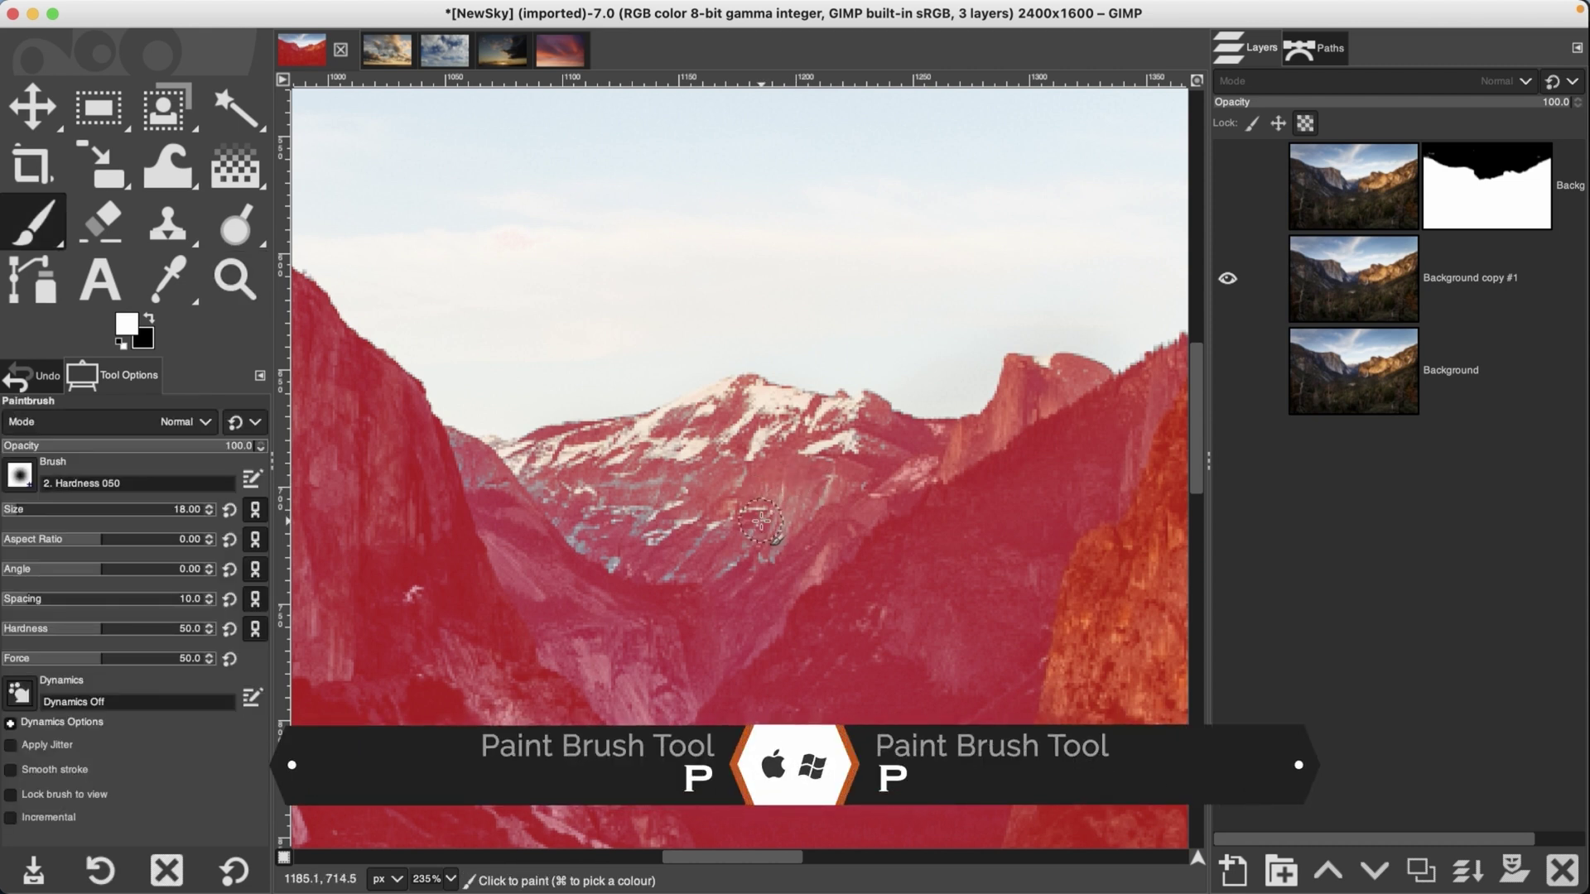
pyautogui.press('x')
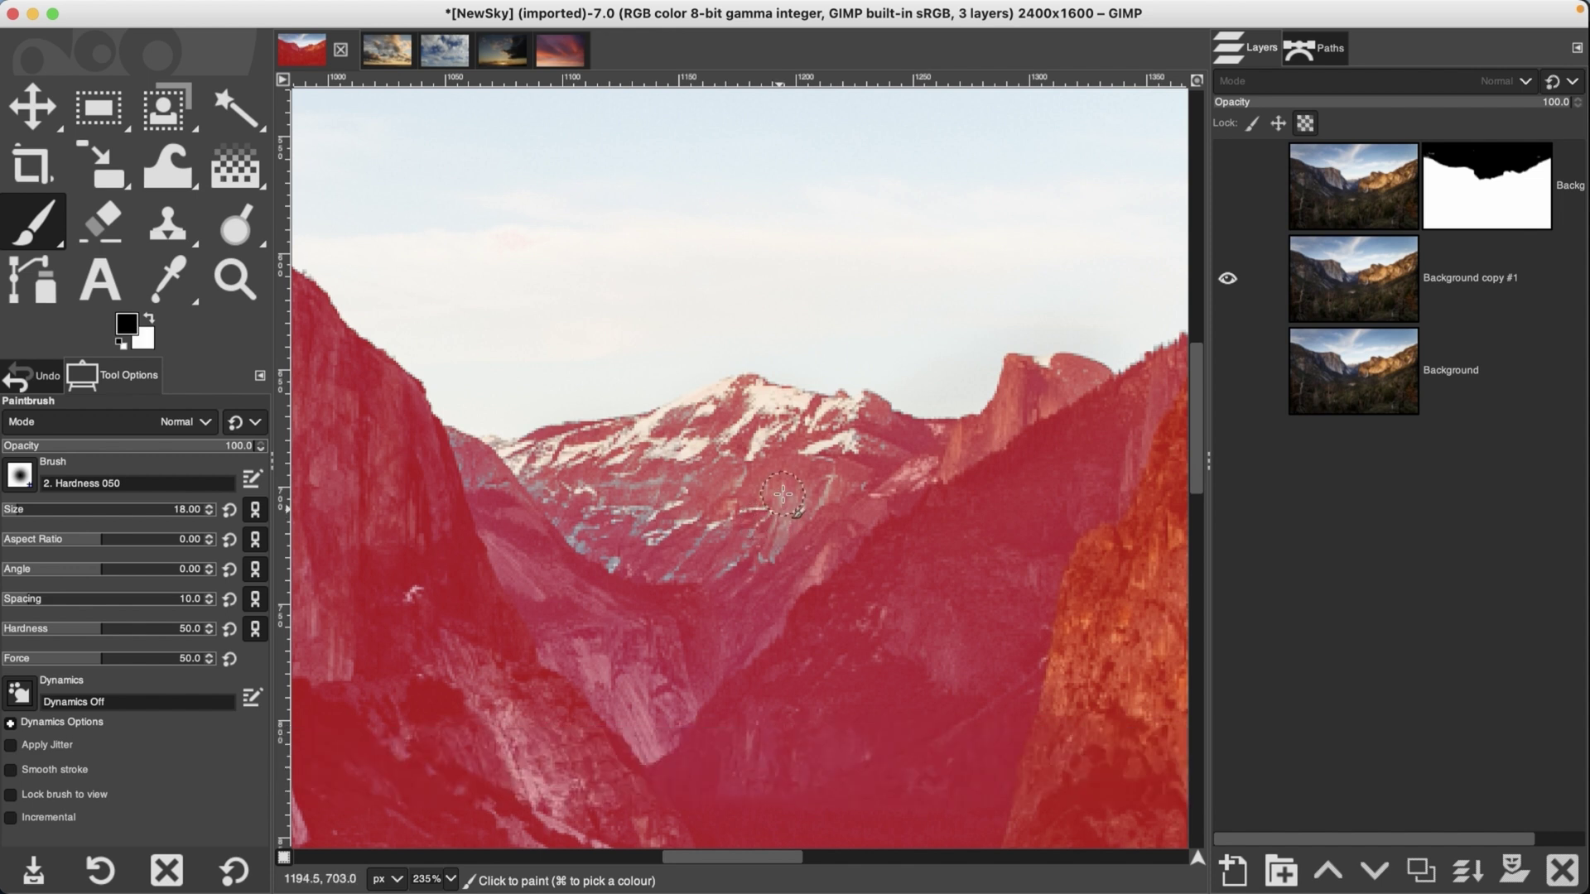
pyautogui.moveTo(749, 531)
pyautogui.mouseDown()
pyautogui.moveTo(646, 550)
pyautogui.moveTo(553, 492)
pyautogui.moveTo(596, 484)
pyautogui.moveTo(611, 499)
pyautogui.moveTo(460, 460)
pyautogui.moveTo(745, 389)
pyautogui.moveTo(828, 414)
pyautogui.moveTo(662, 451)
pyautogui.moveTo(815, 474)
pyautogui.mouseUp()
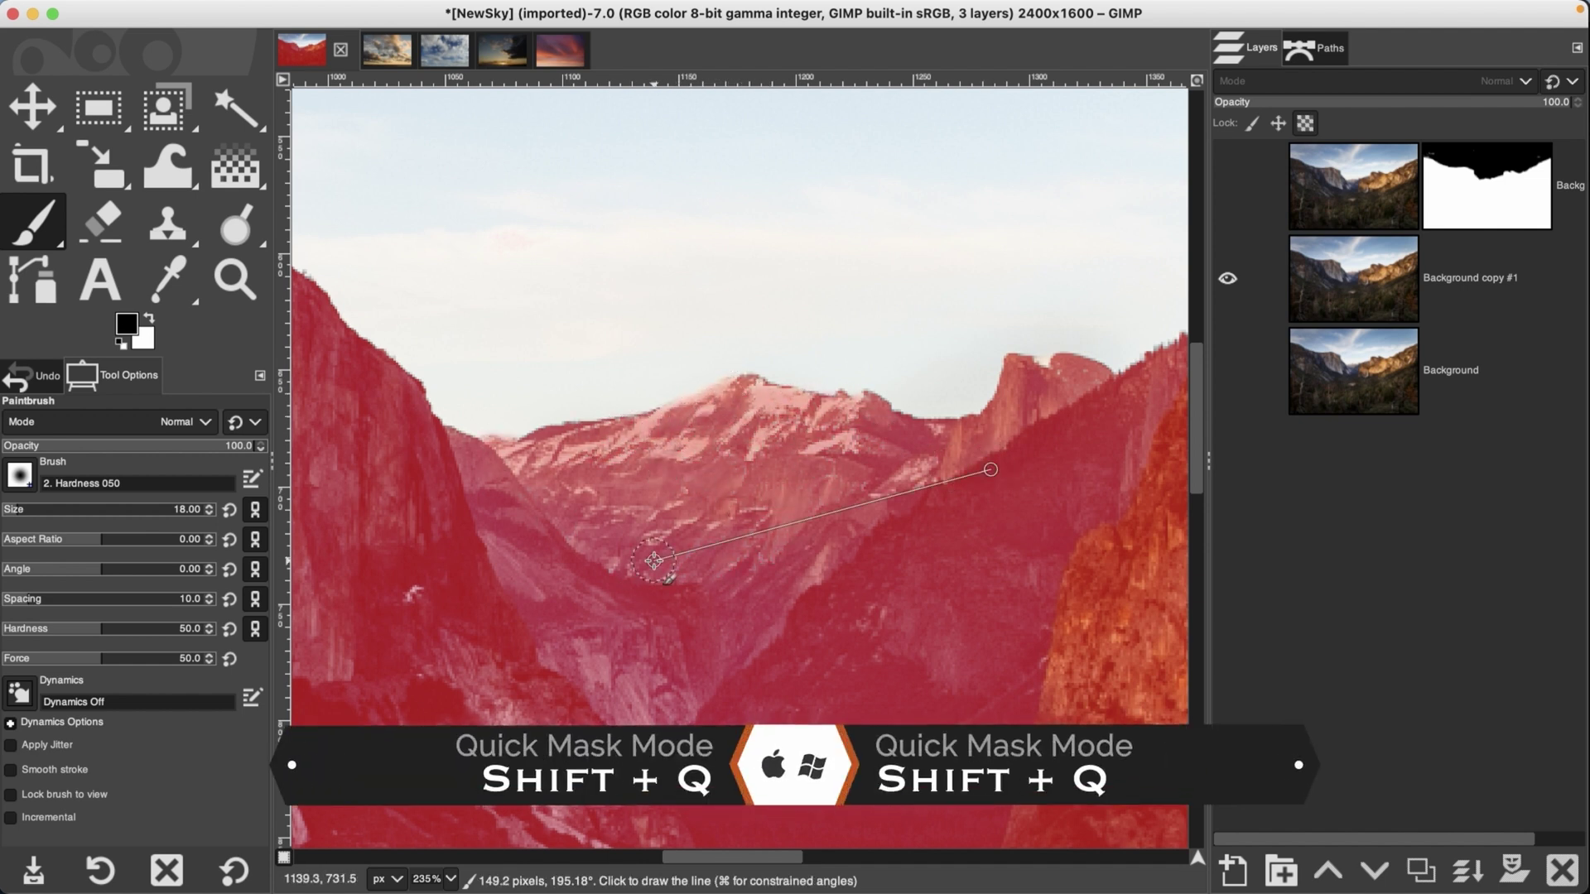
pyautogui.hotkey('shift', 'q')
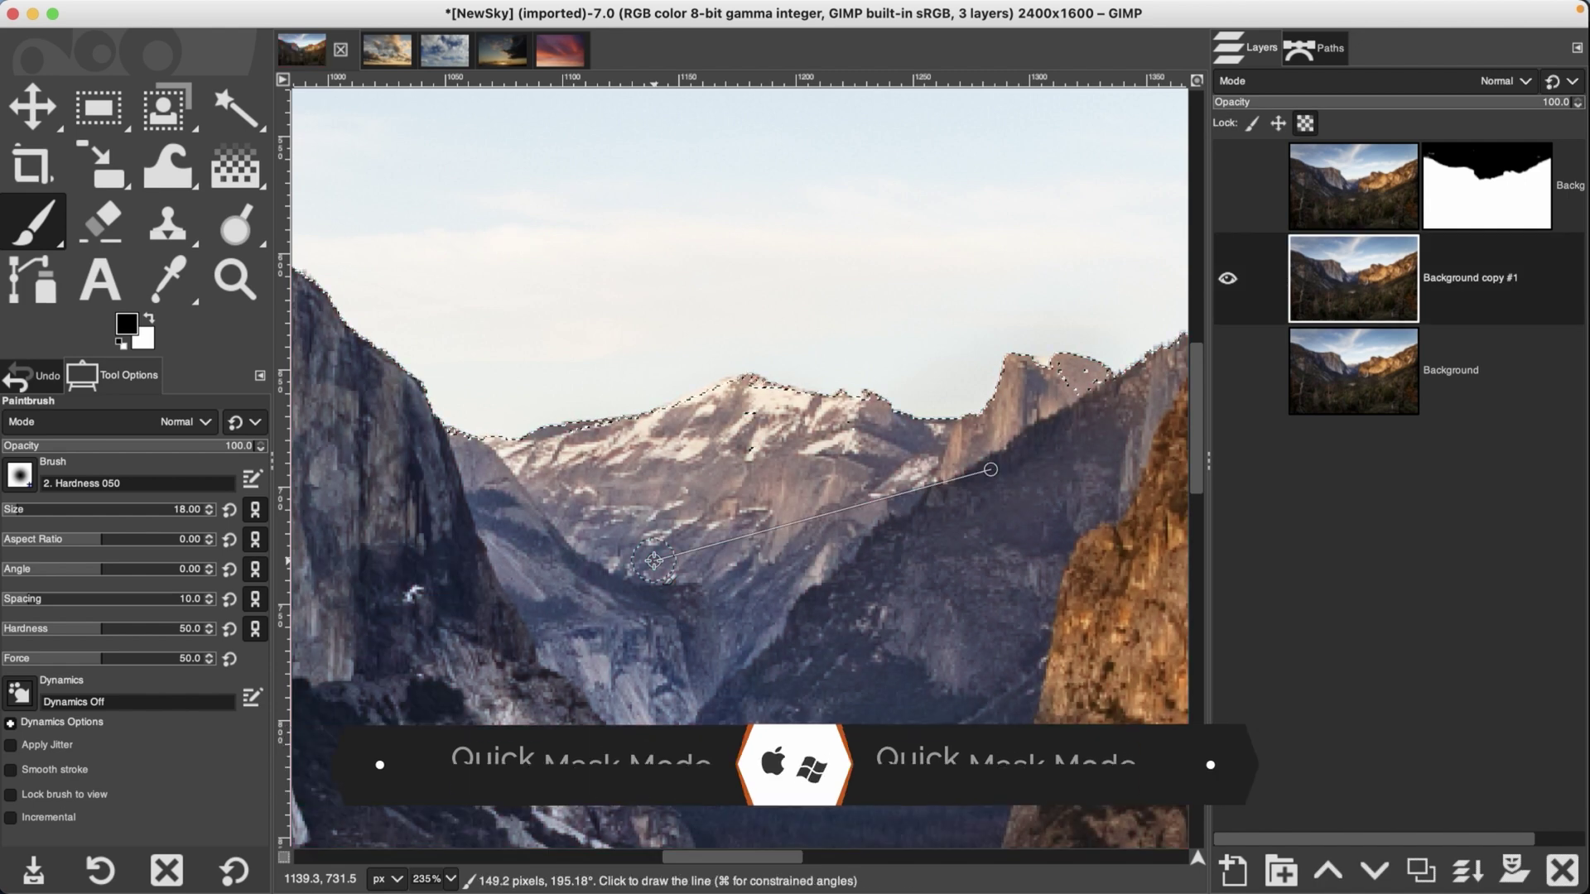
pyautogui.hotkey('shift', 'q')
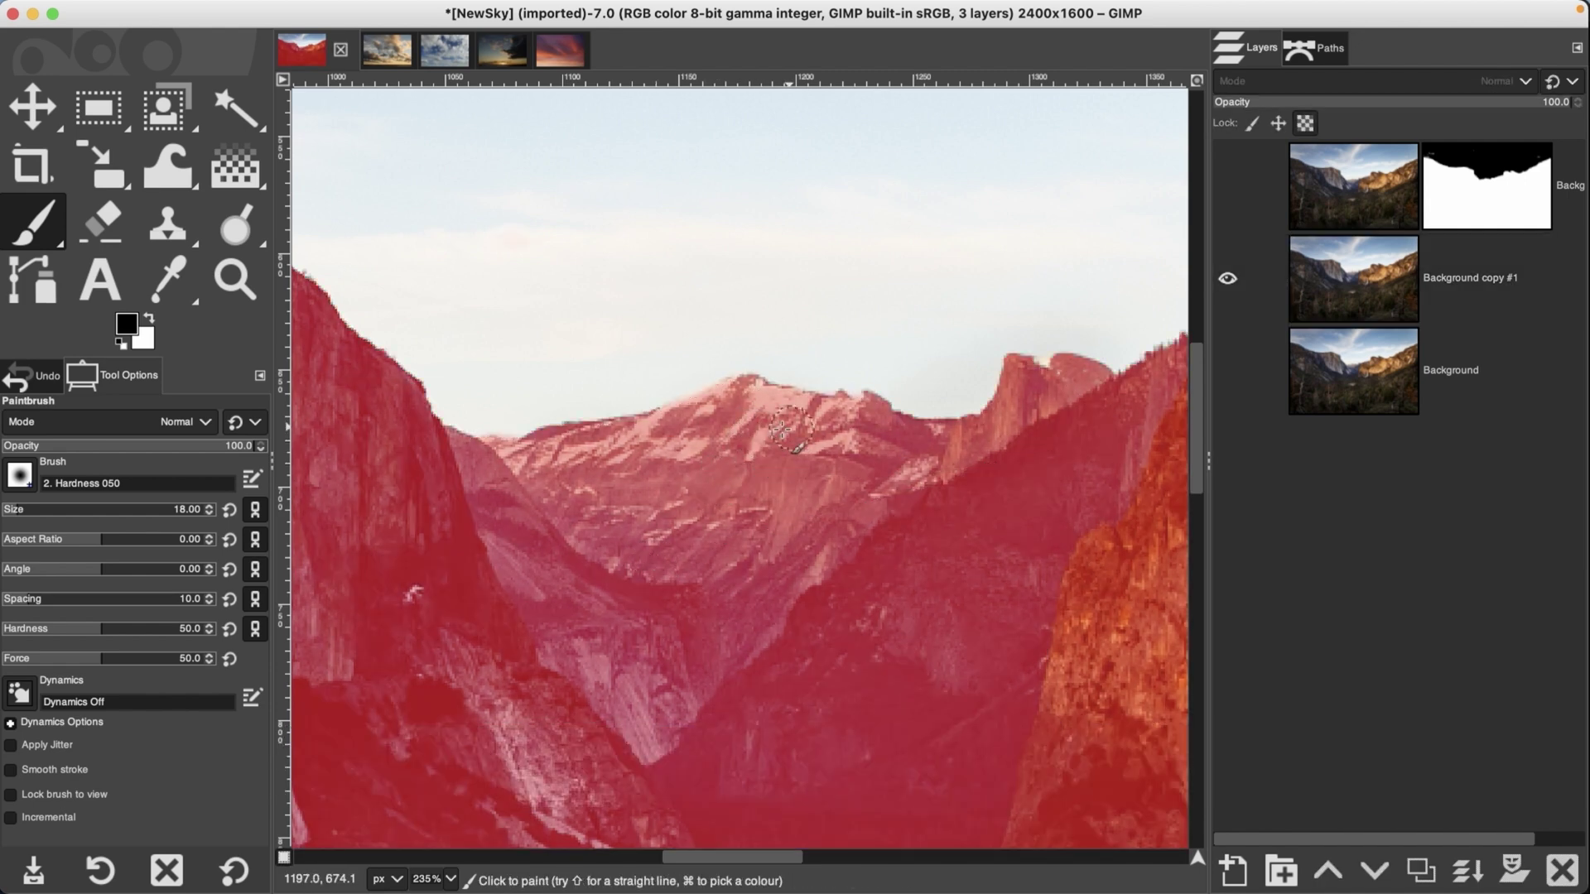
pyautogui.hotkey('shift', 'q')
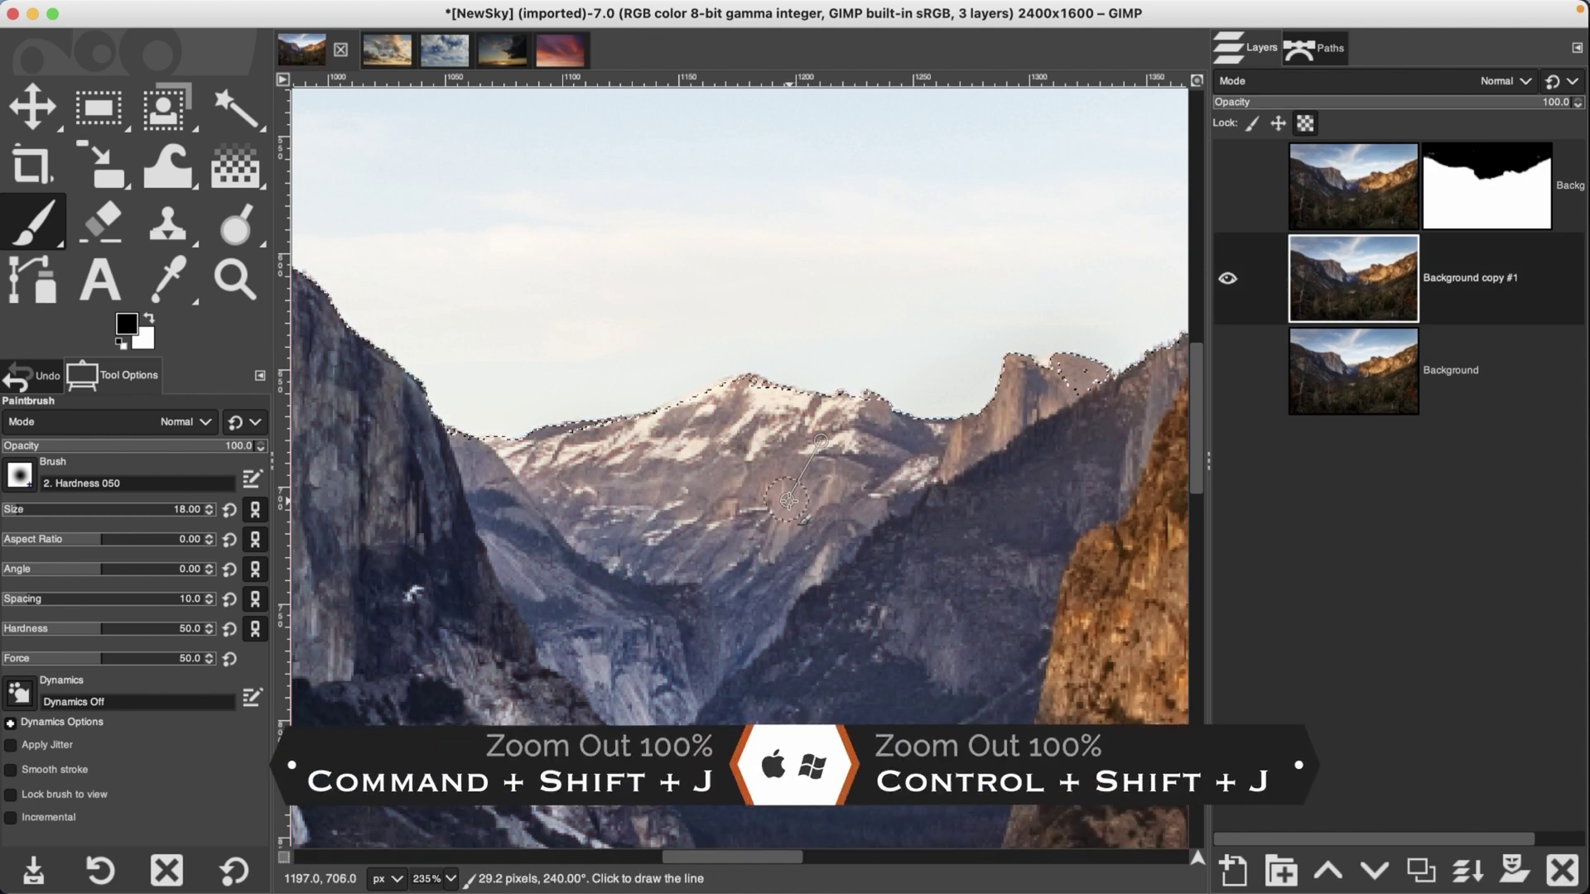
pyautogui.press('super+shift+j')
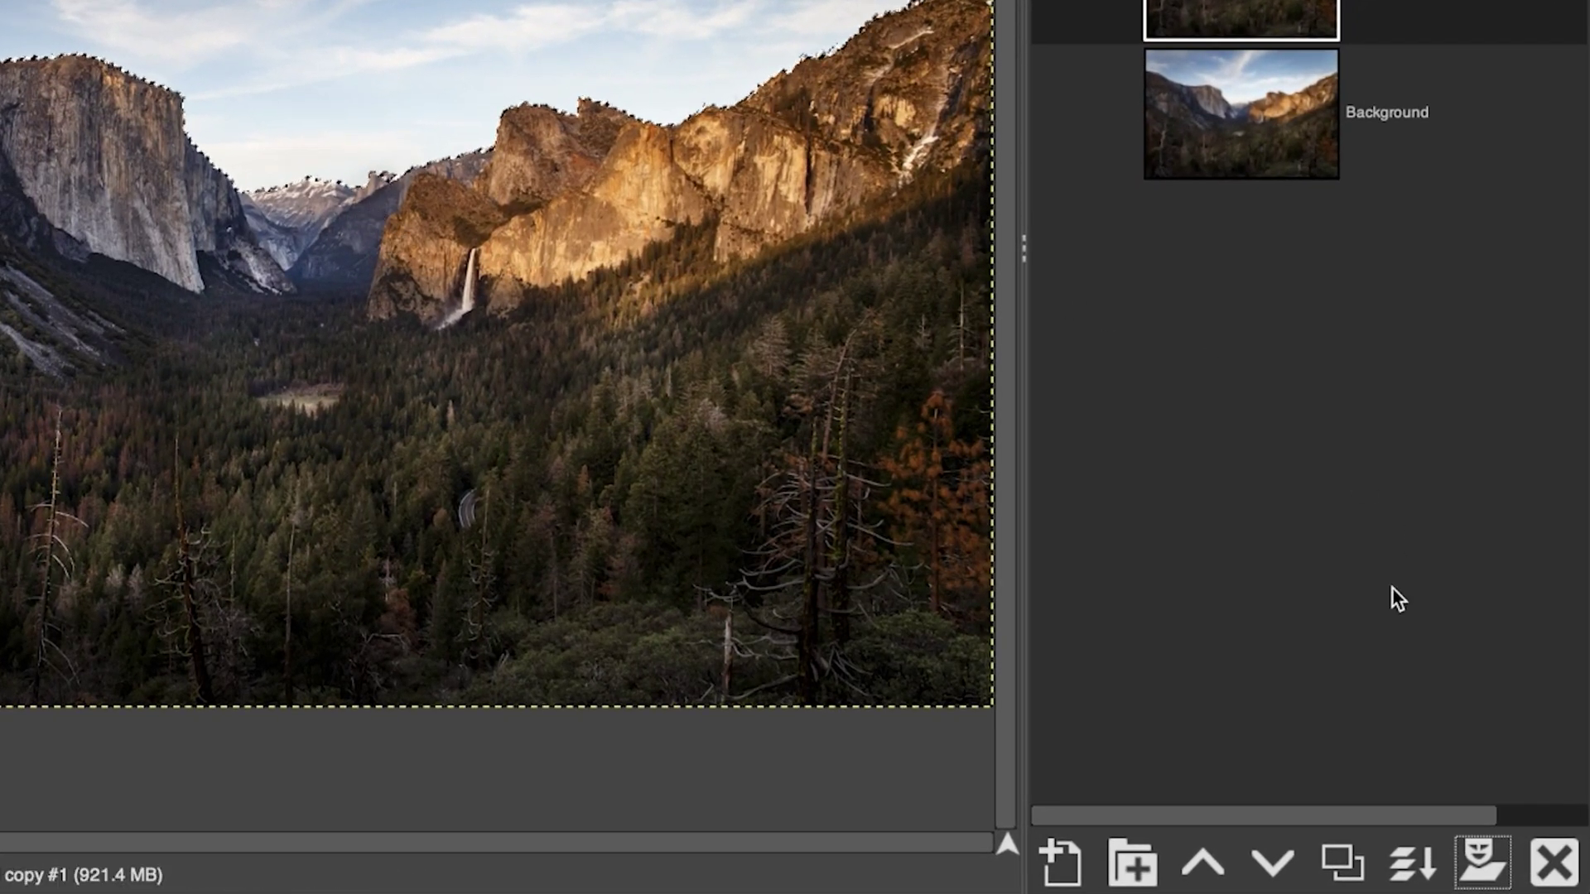
# Step: Try a layer mask initialized to Selection, without inversion, on the duplicated layer and undo it
pyautogui.click(1482, 861)
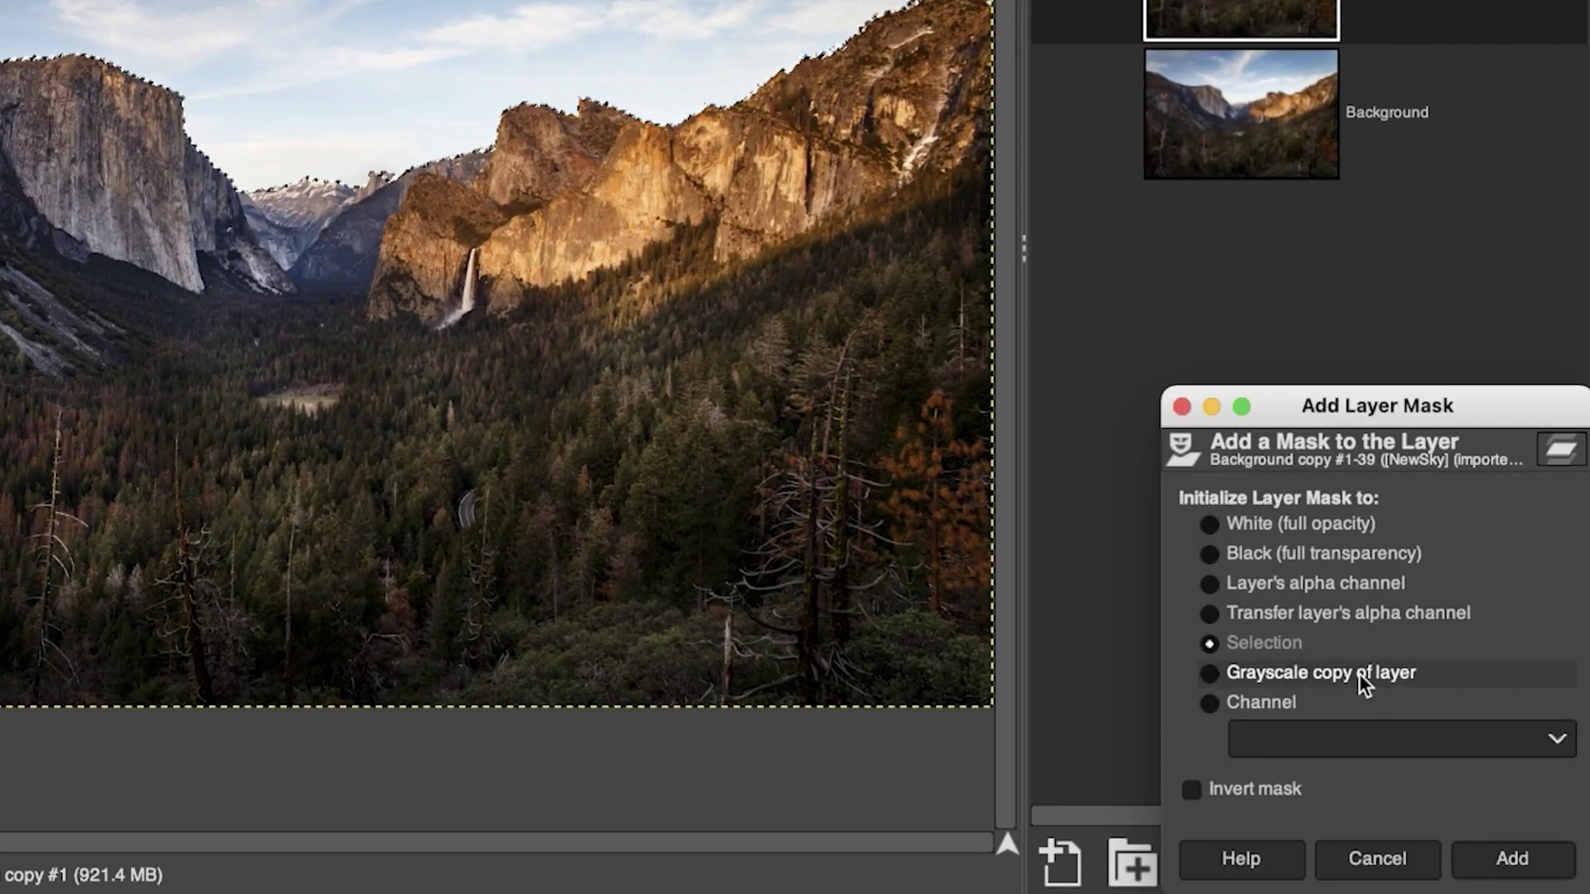
pyautogui.click(1267, 644)
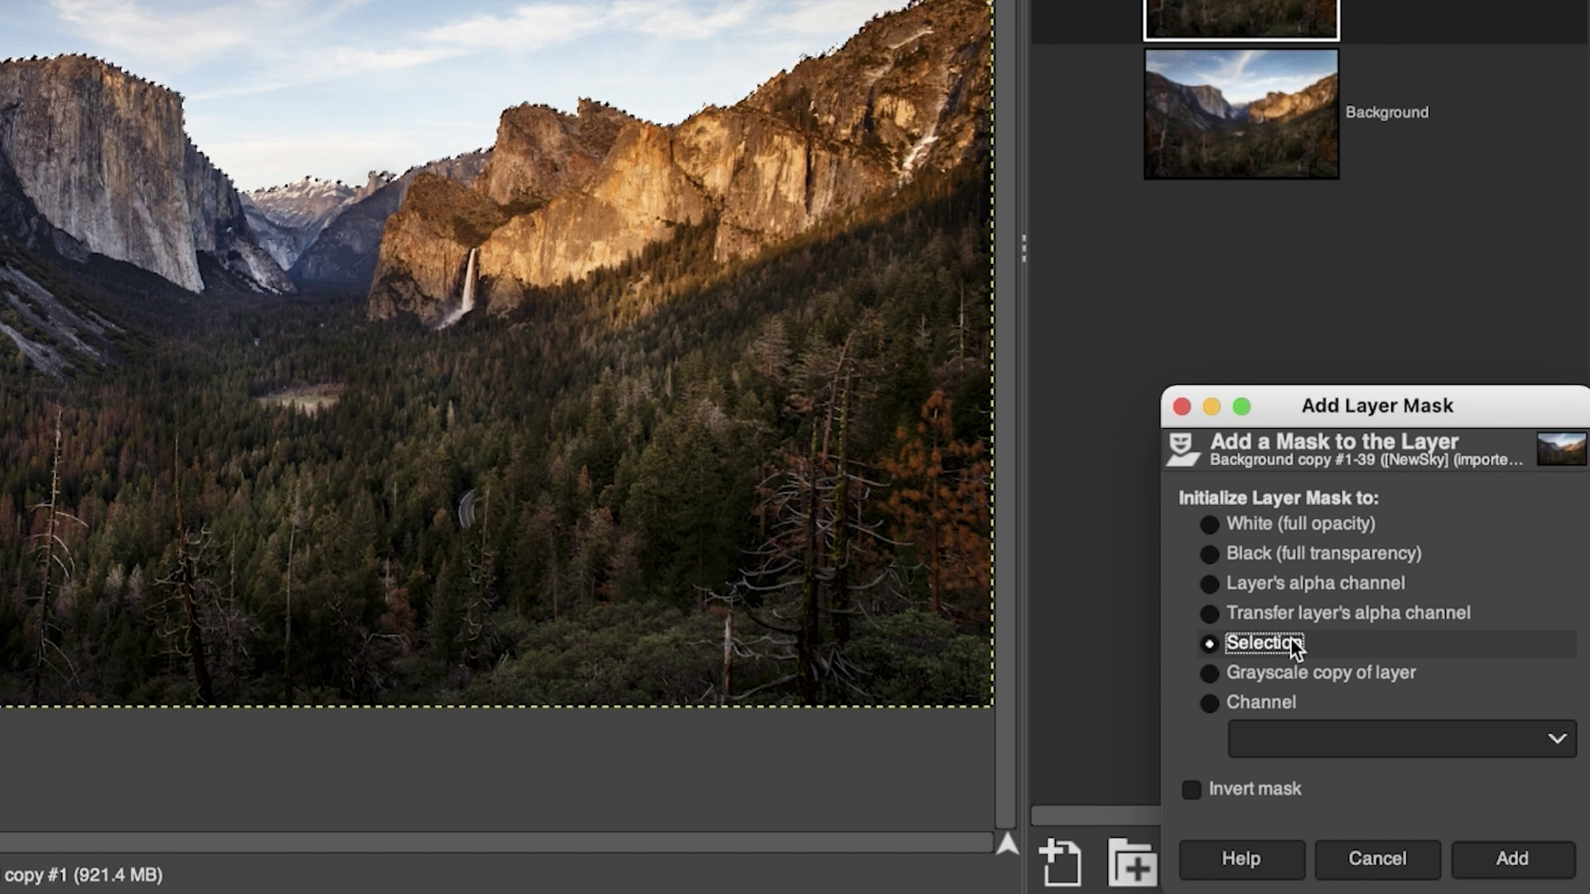
pyautogui.click(1512, 859)
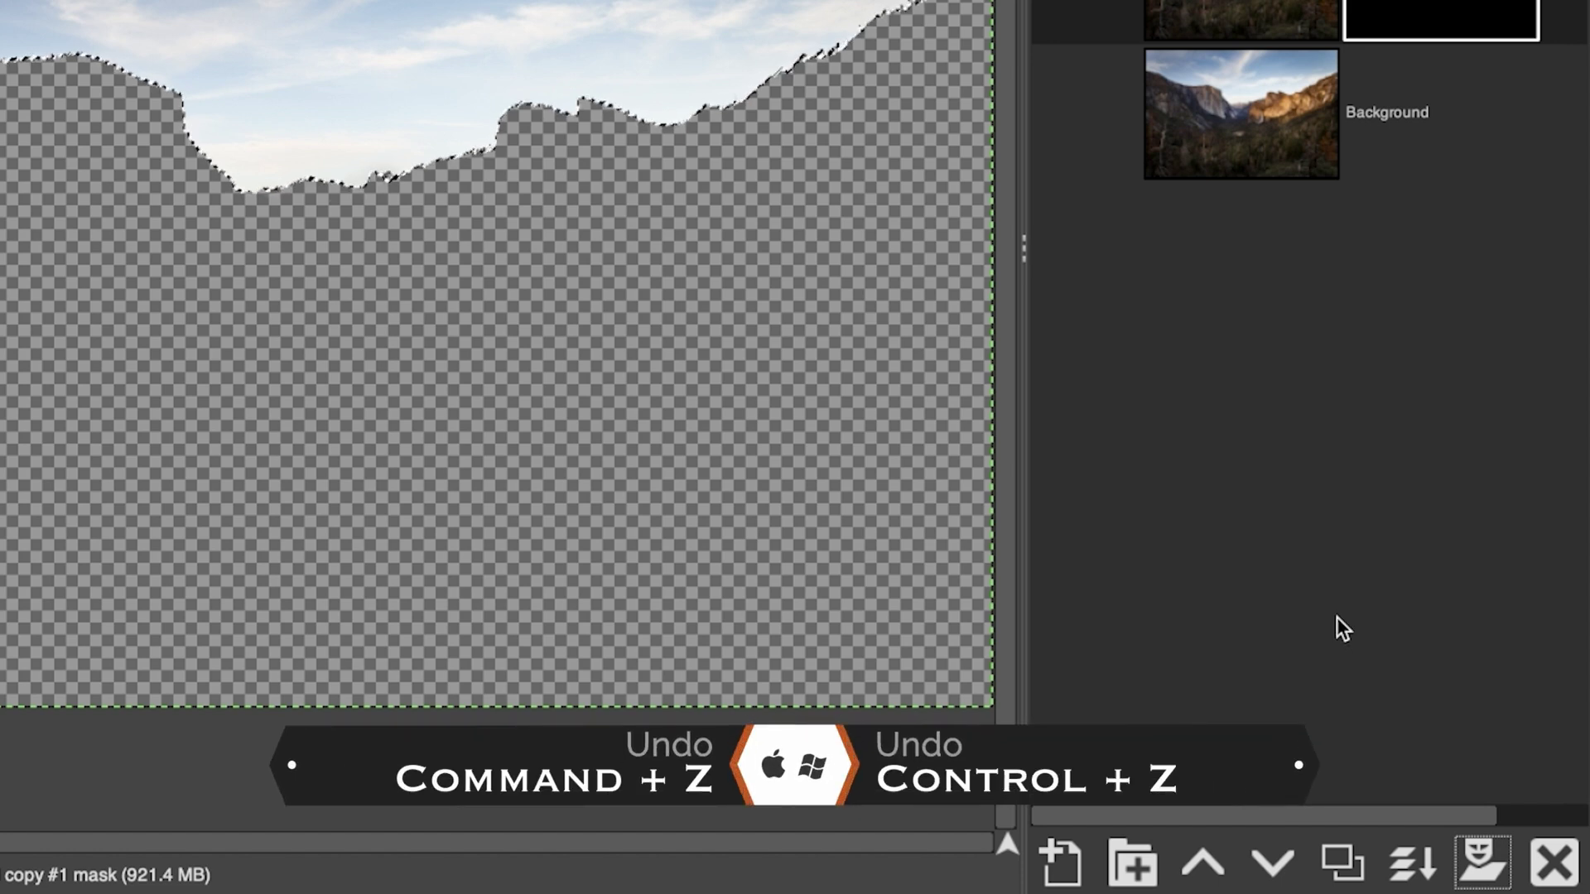
pyautogui.press('super+z')
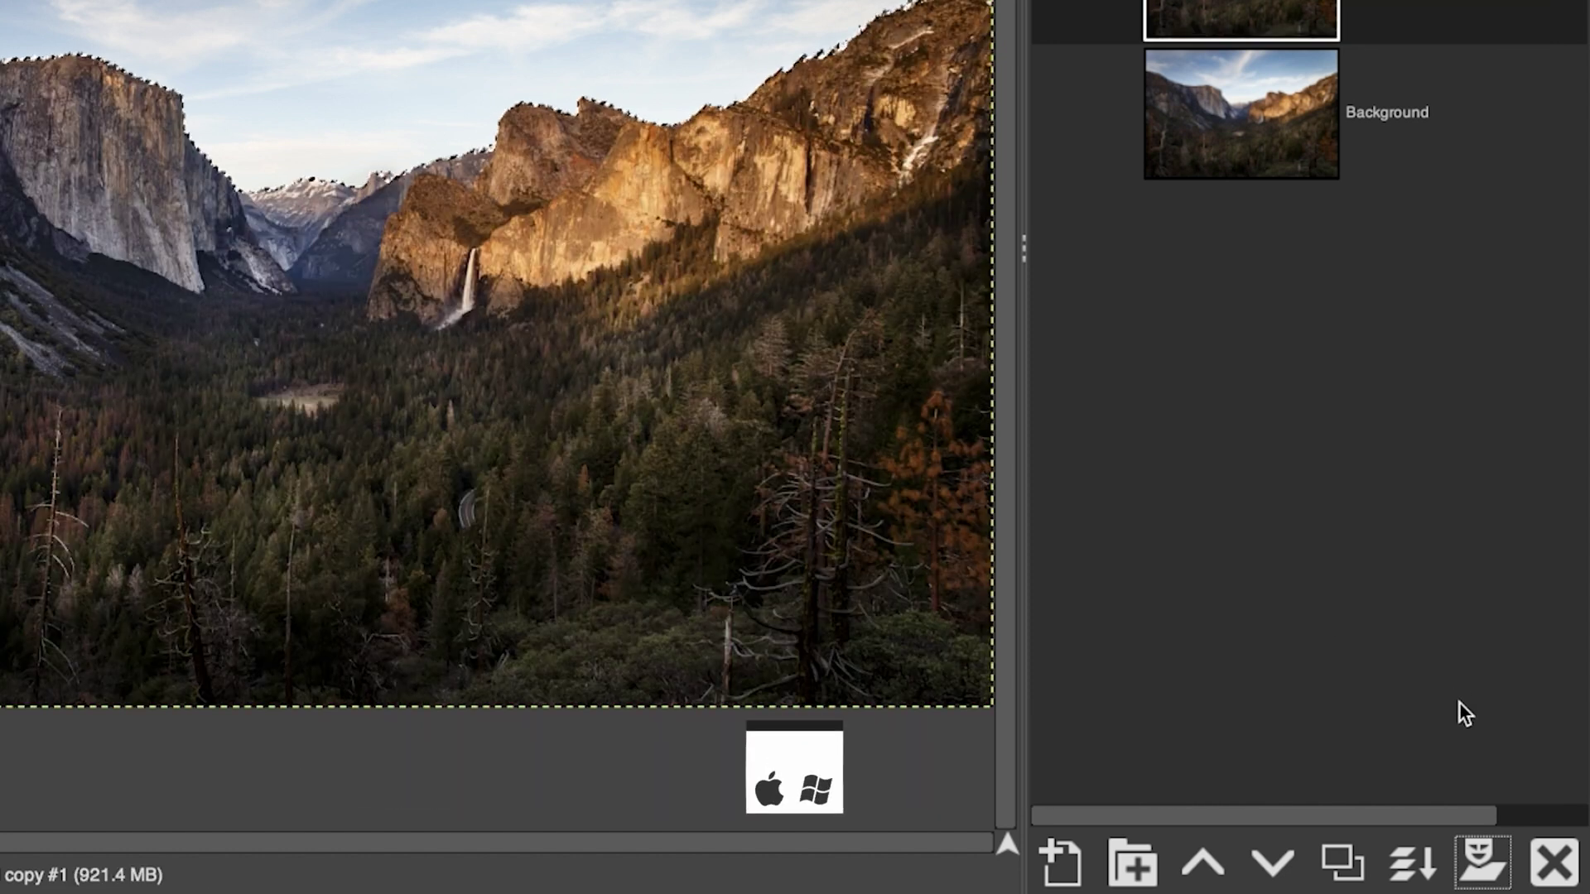
# Step: Add a layer mask initialized to Selection with Invert mask enabled to the duplicated layer, and show the Background layer again
pyautogui.click(1483, 861)
pyautogui.click(1267, 790)
pyautogui.click(1510, 858)
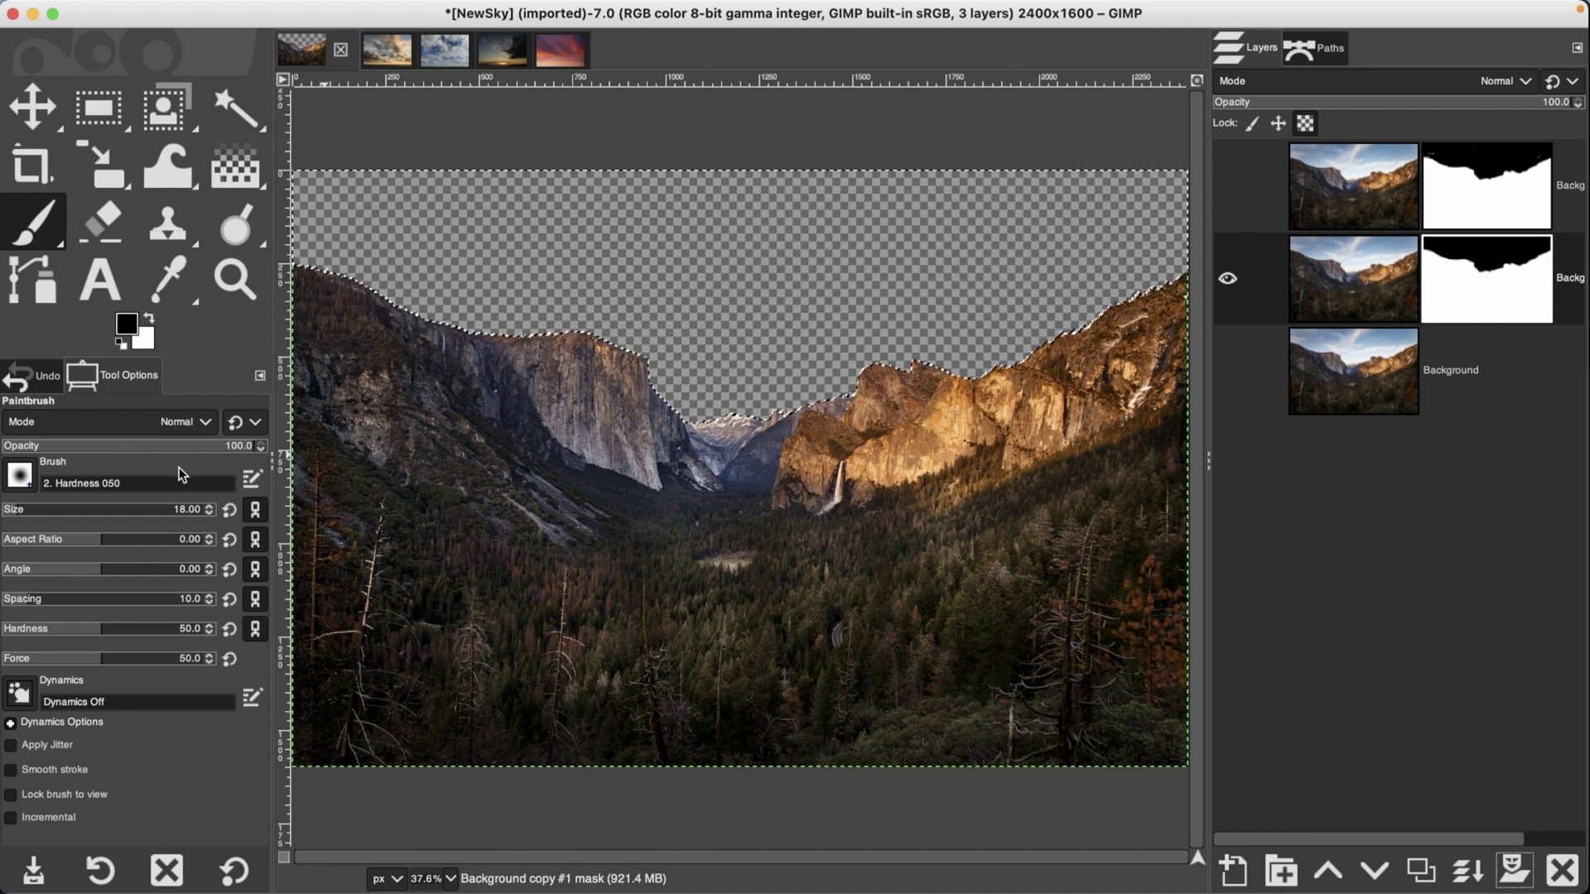
pyautogui.click(1228, 372)
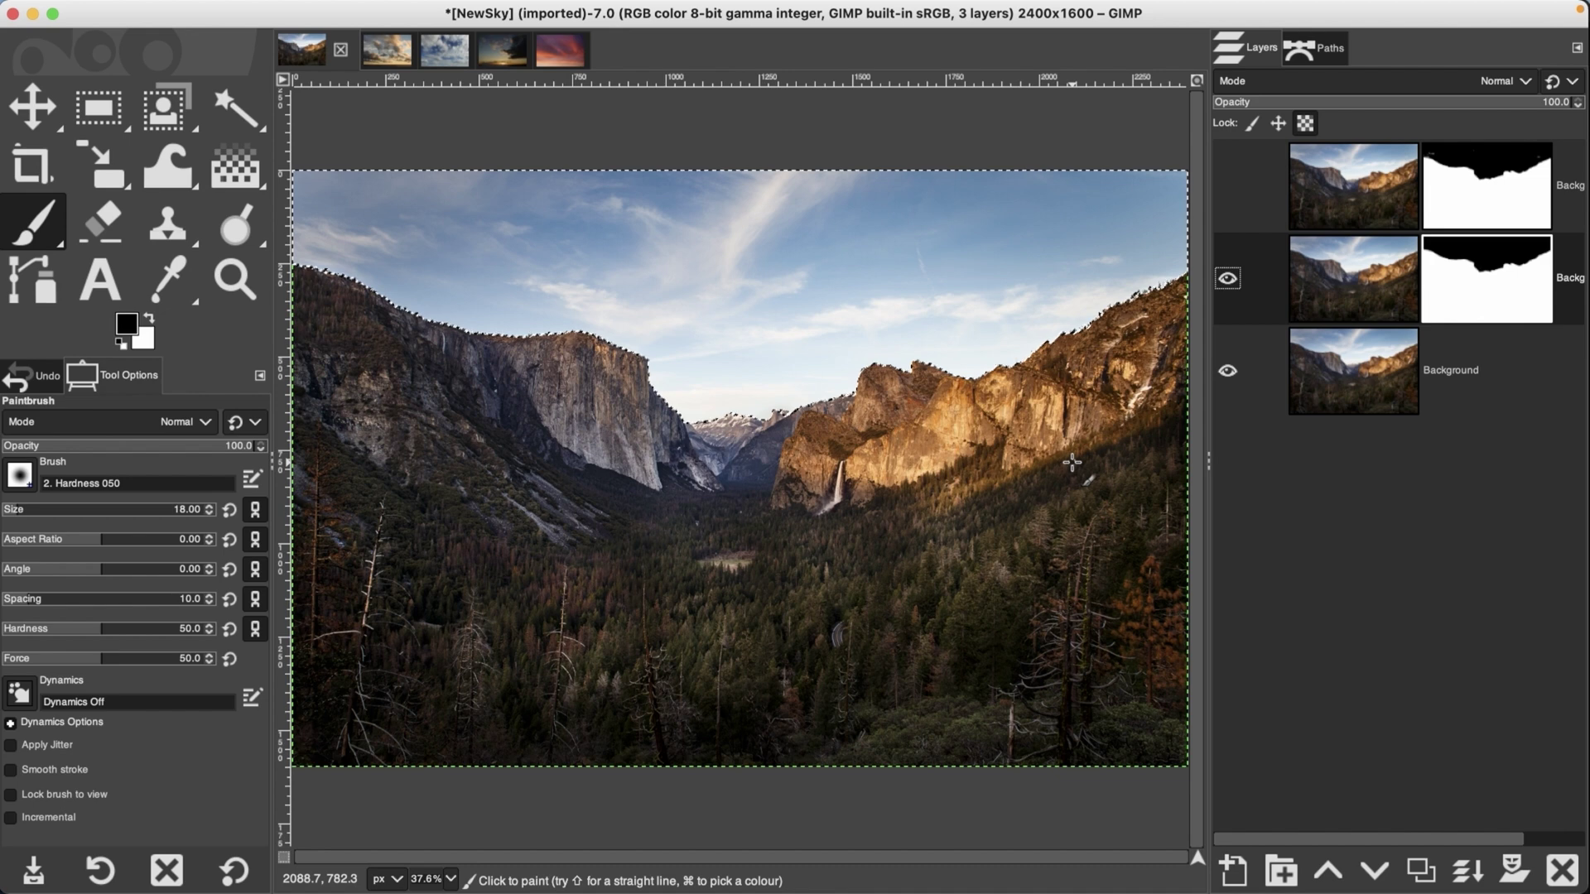
# Step: Compare the lighting and clouds of the four open sky photos with the landscape image to judge which sky suits it
pyautogui.click(434, 47)
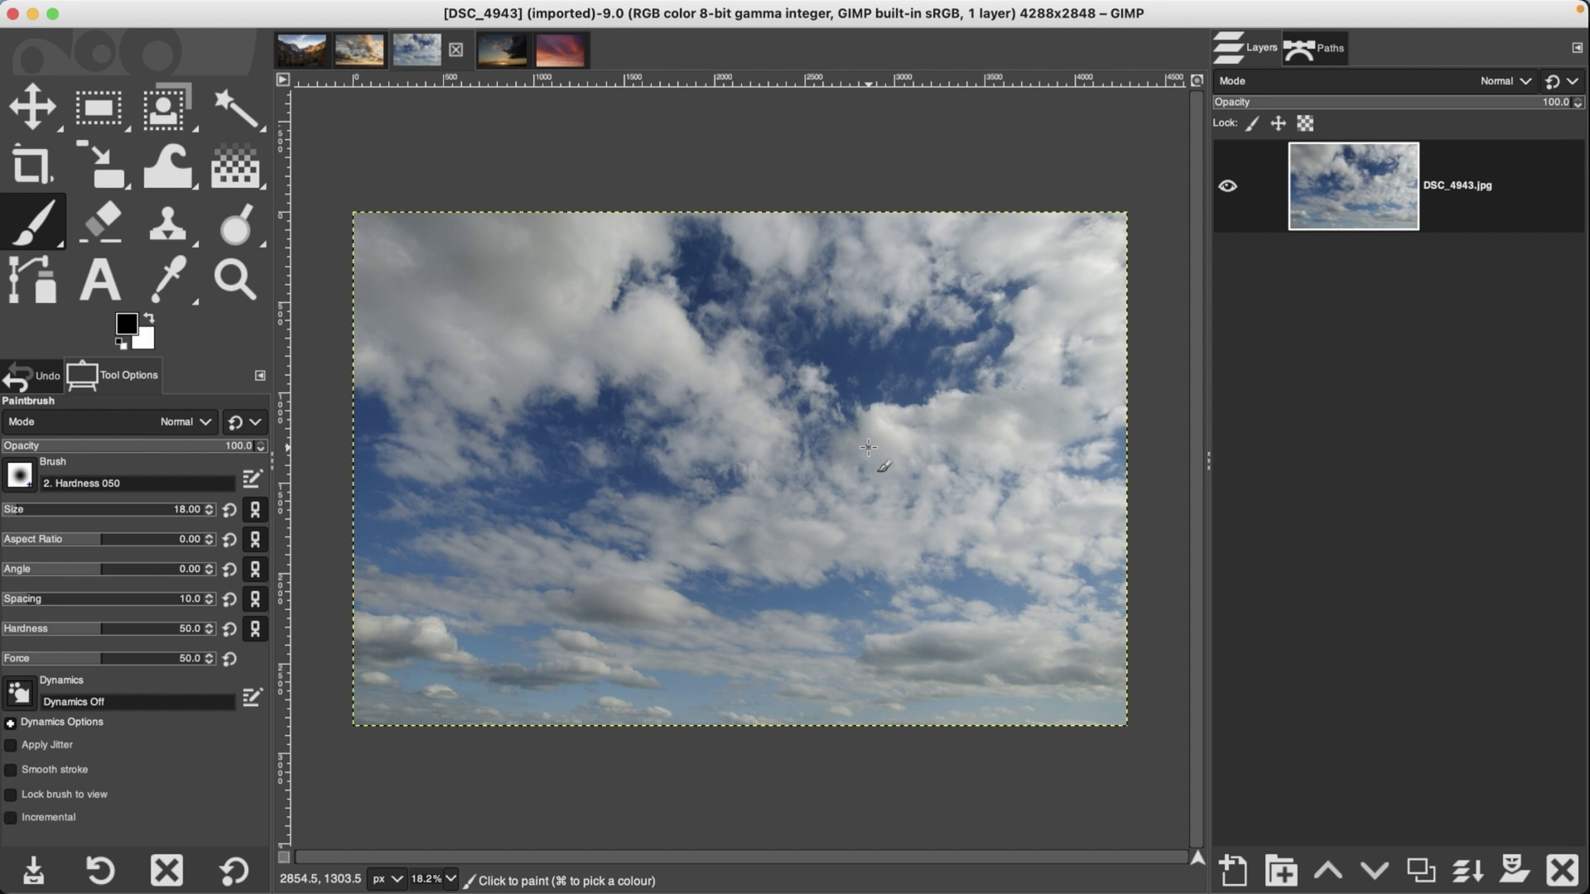
pyautogui.click(306, 54)
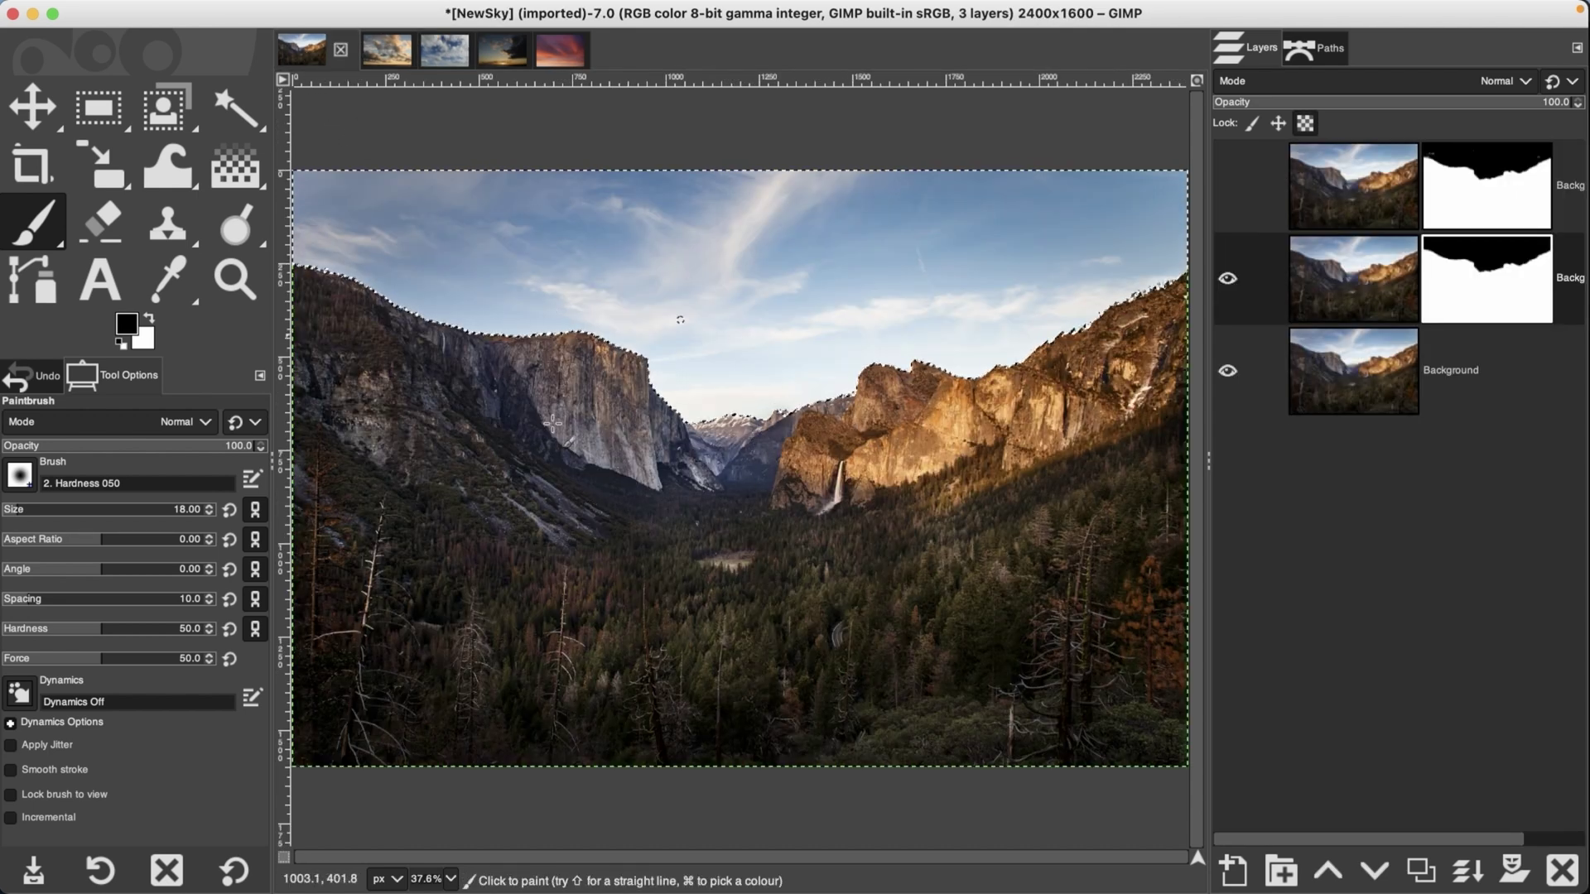
pyautogui.click(487, 55)
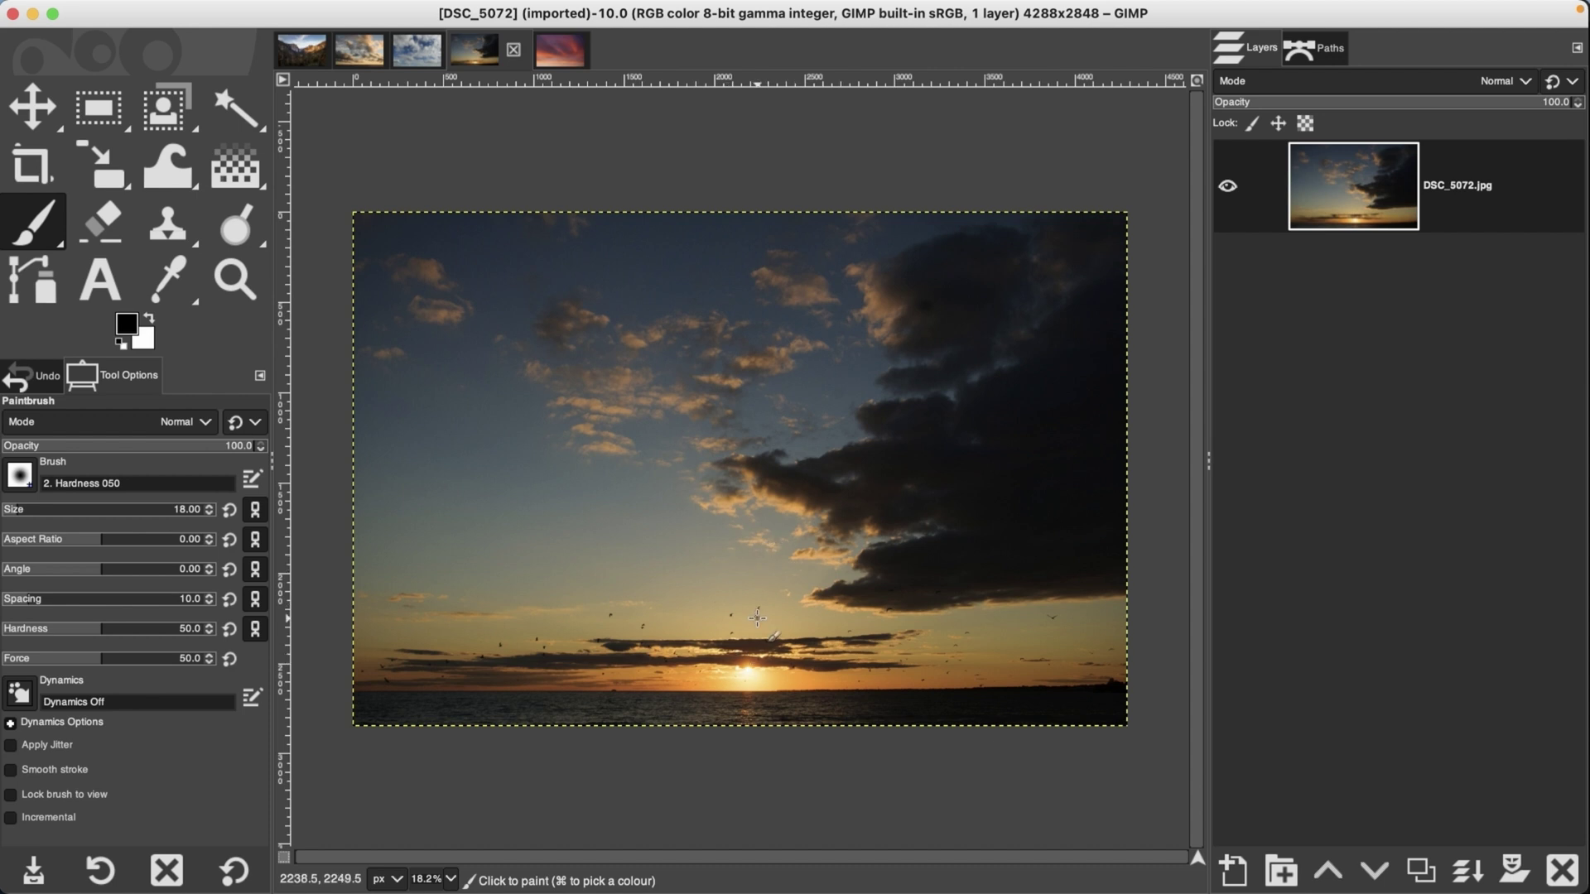
pyautogui.click(302, 50)
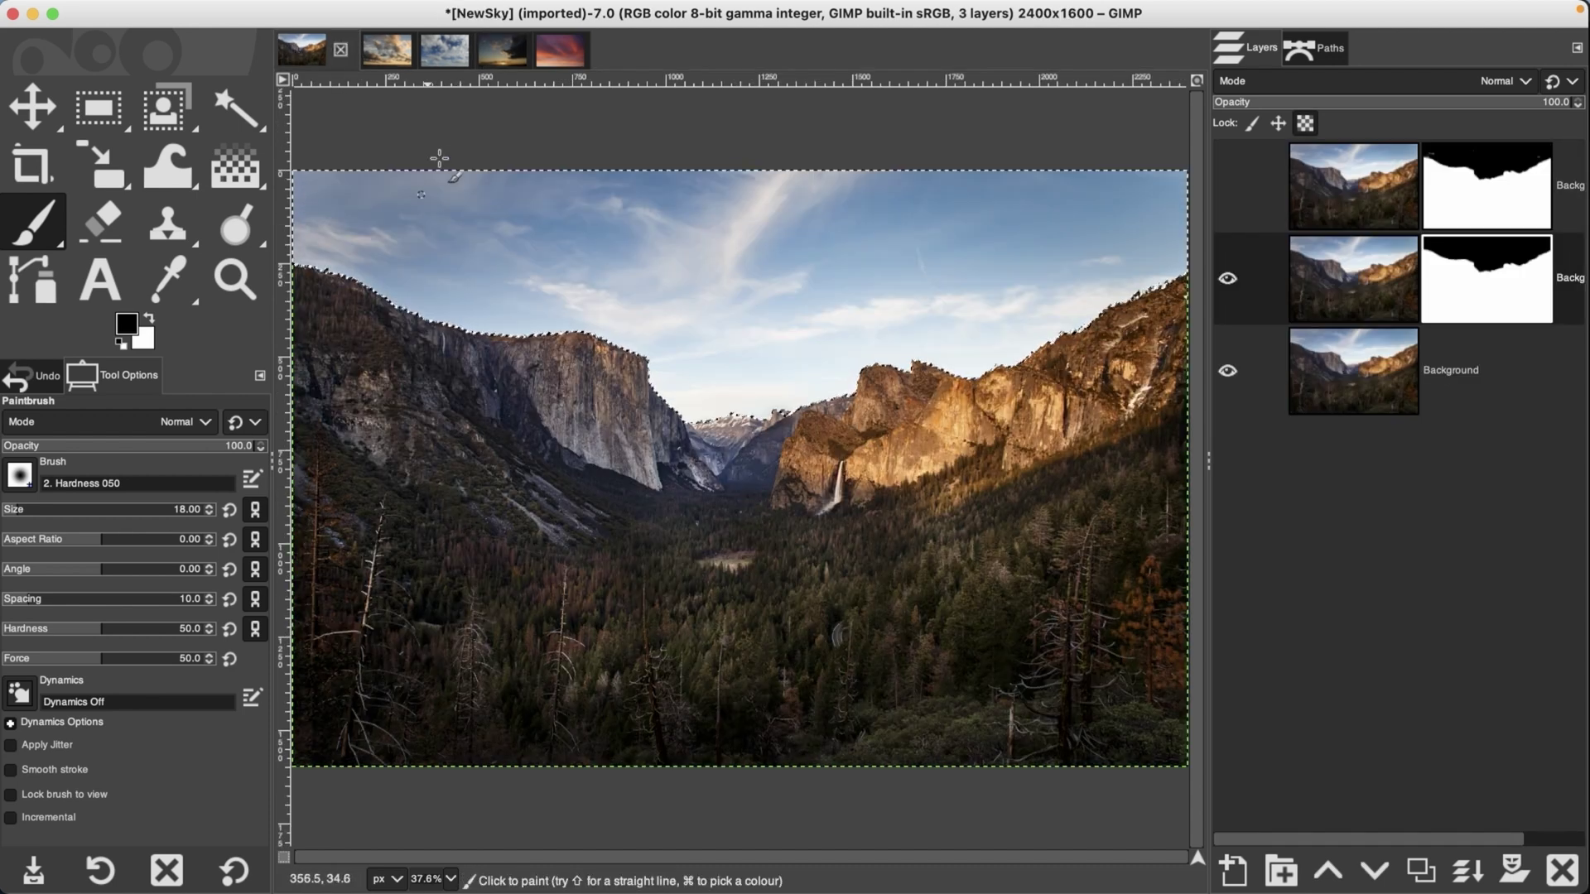
pyautogui.click(549, 52)
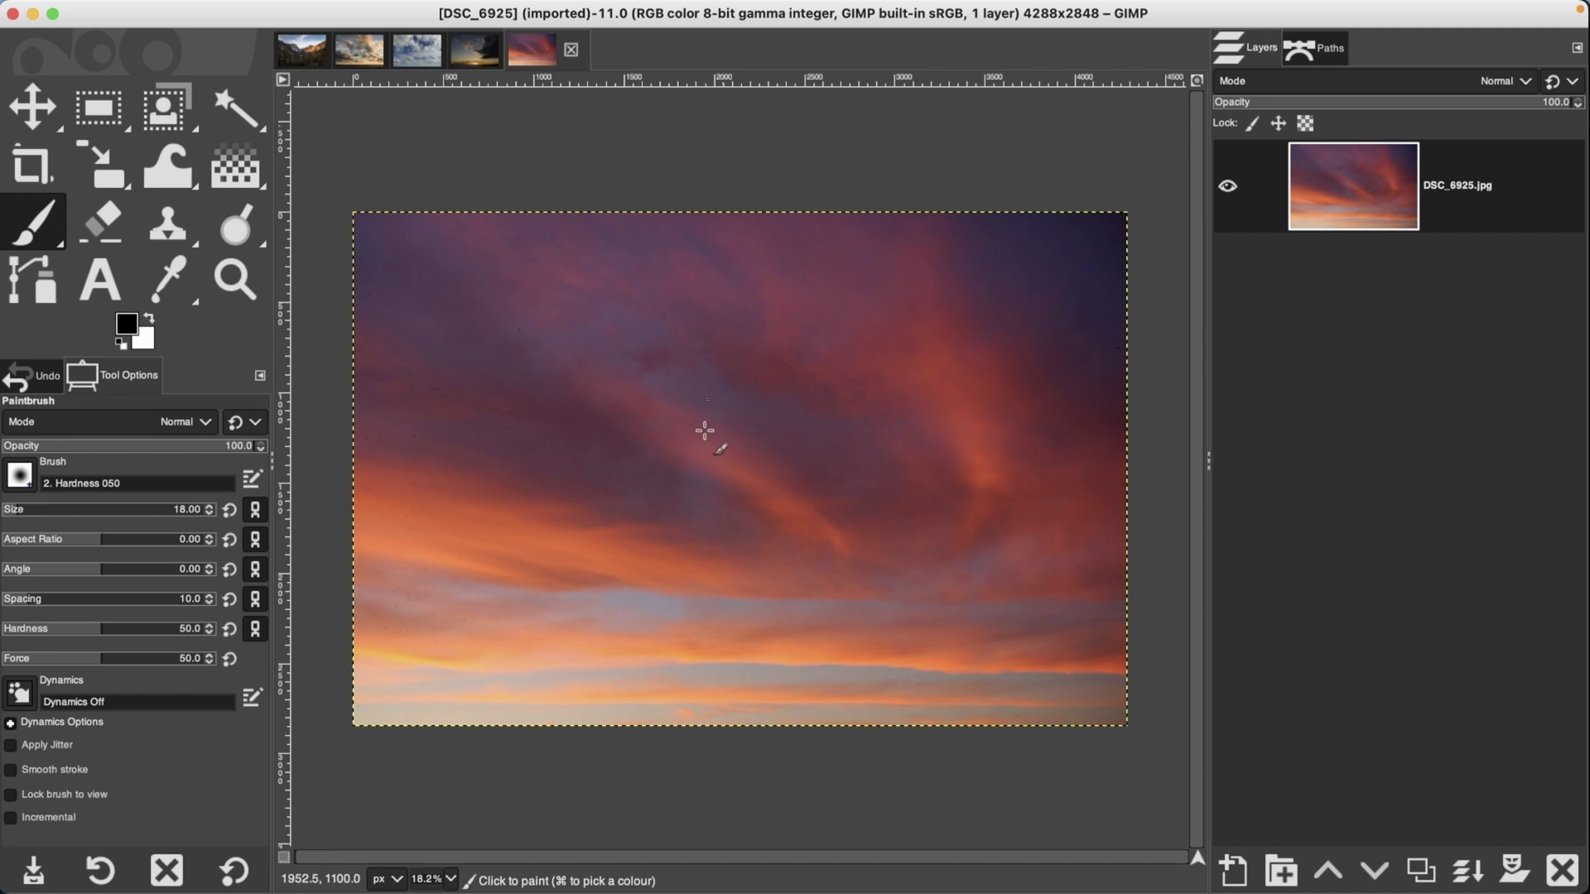
pyautogui.click(289, 56)
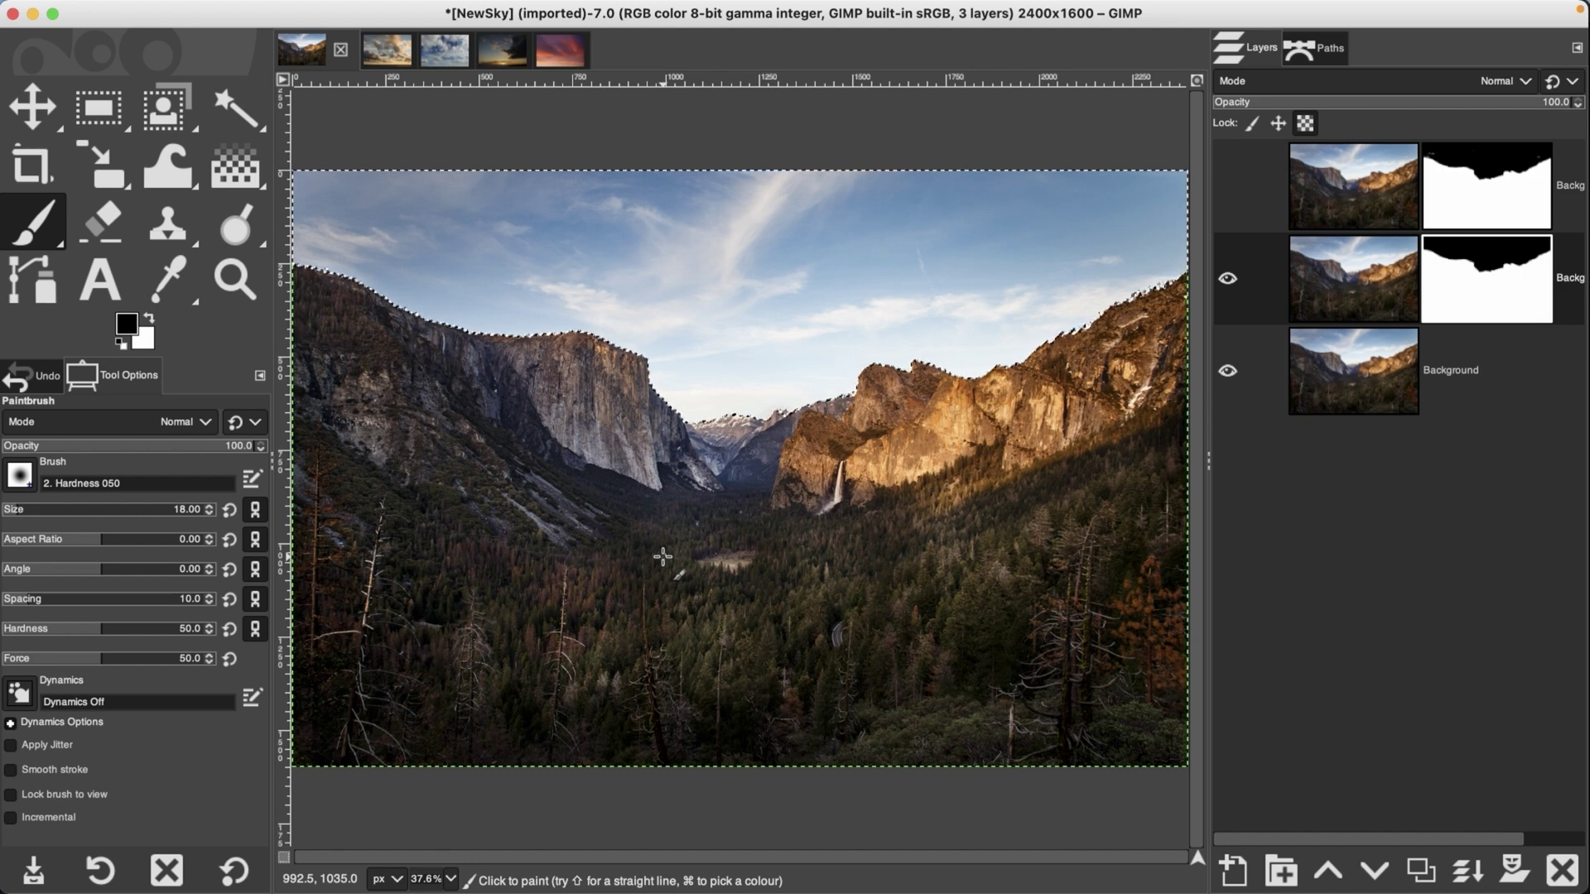
pyautogui.click(371, 58)
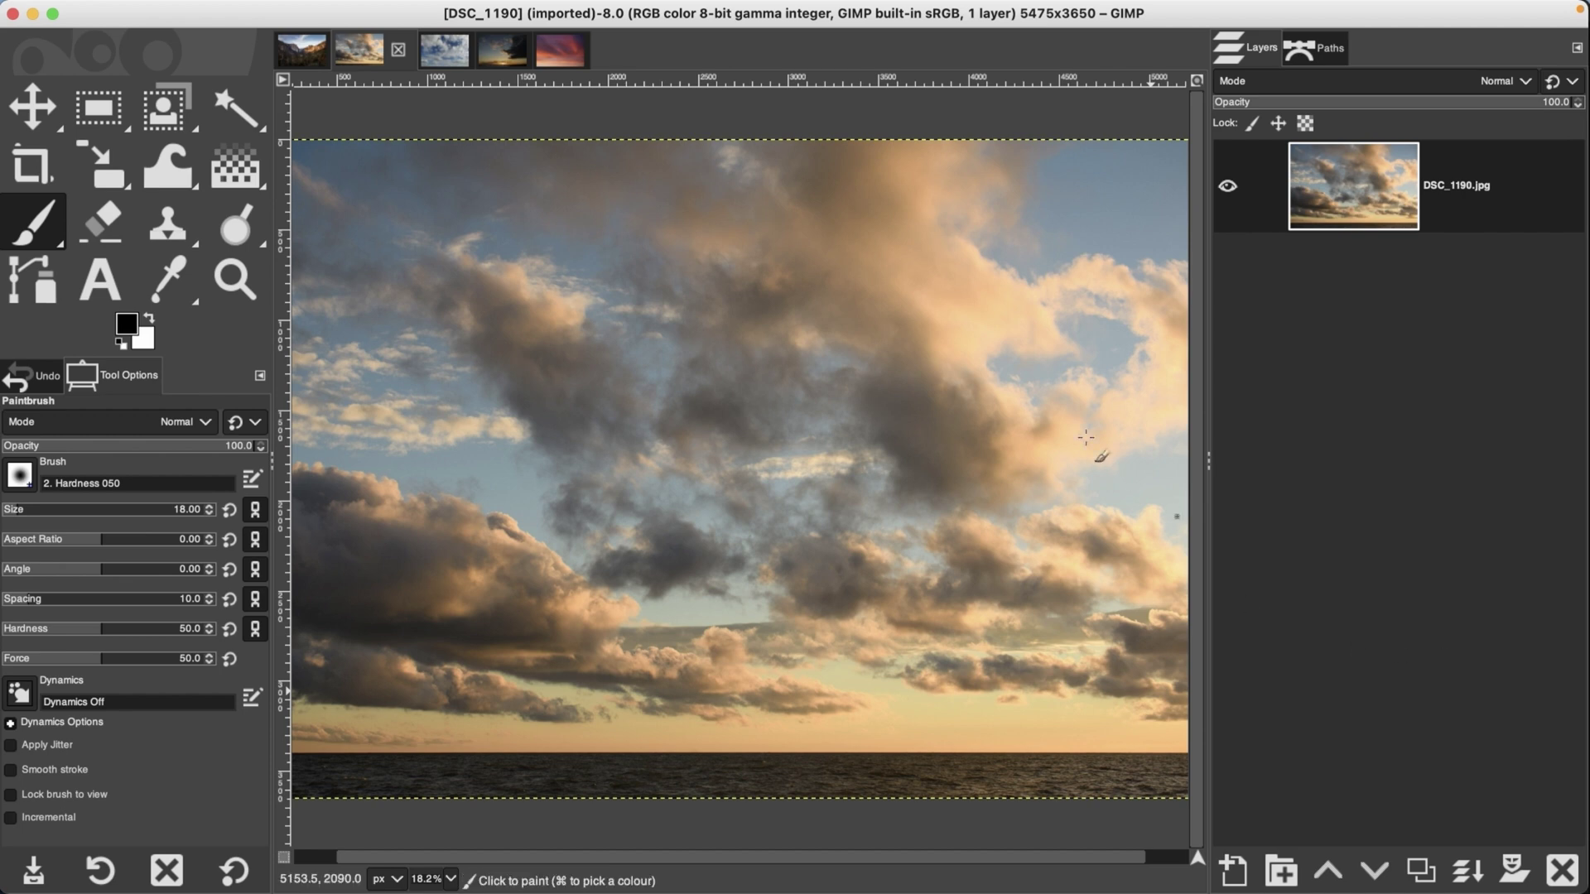
pyautogui.click(301, 51)
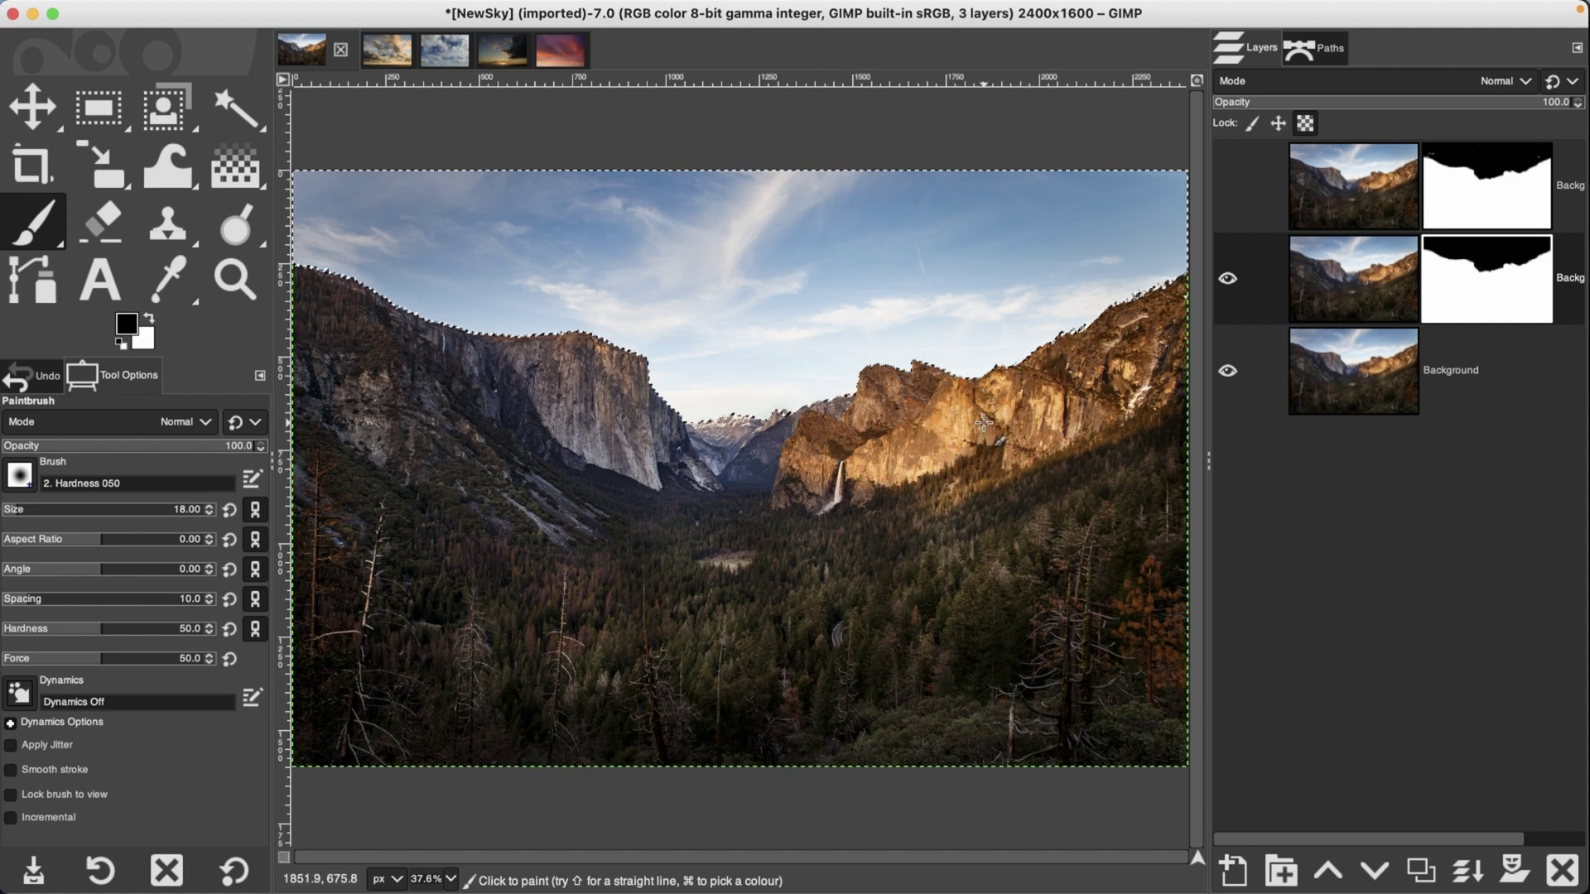
pyautogui.click(386, 49)
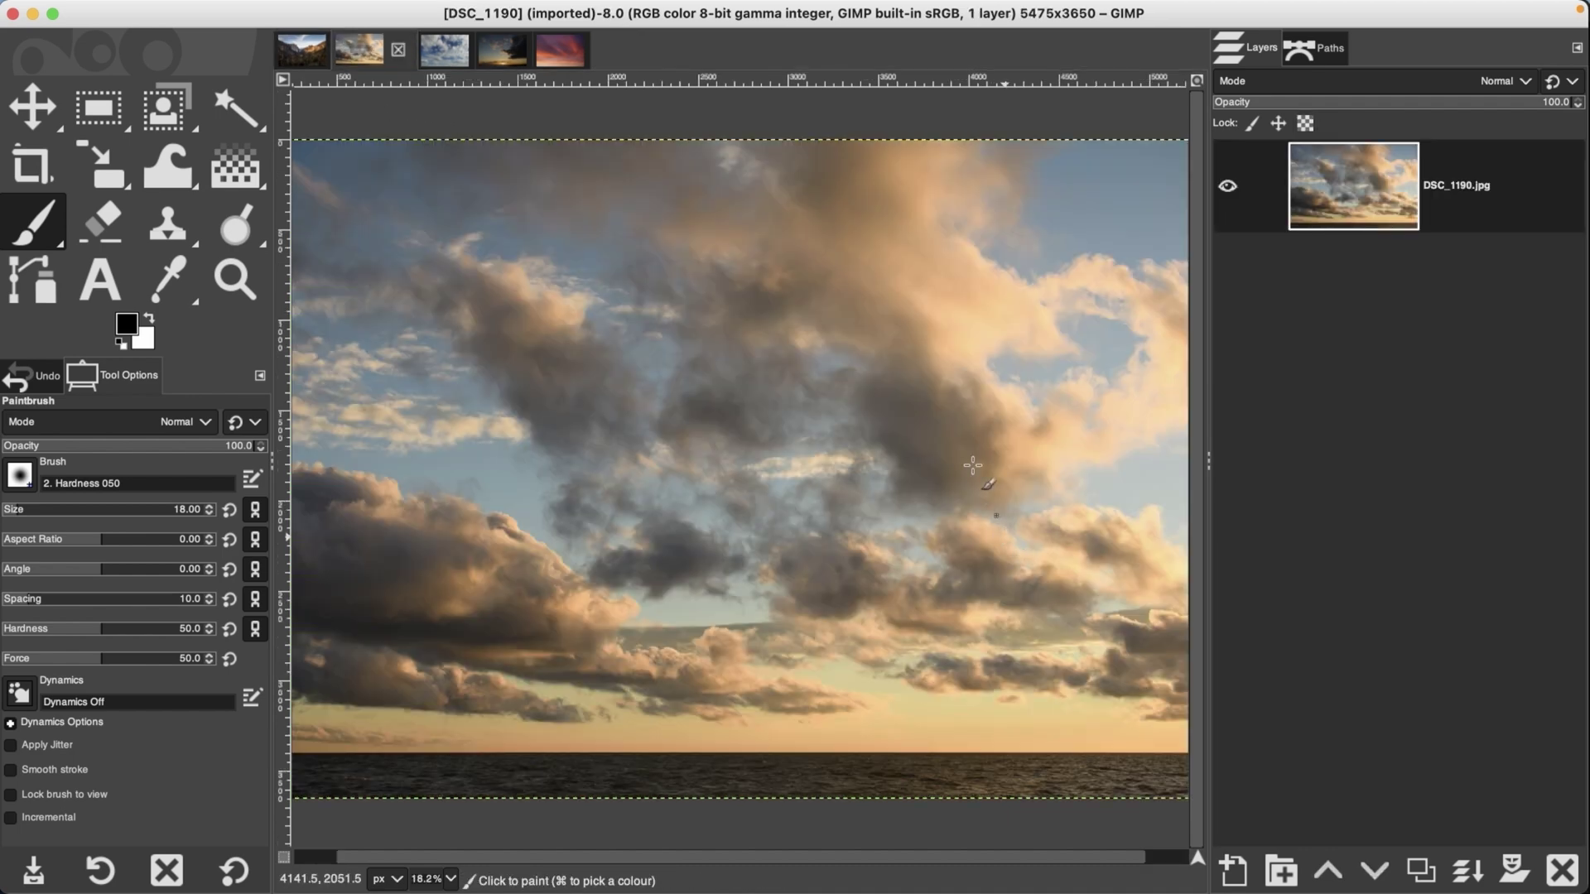
pyautogui.click(300, 49)
# Step: Try to place the DSC_1190.jpg sky at full size as a new layer in the landscape image, and undo it
pyautogui.click(380, 52)
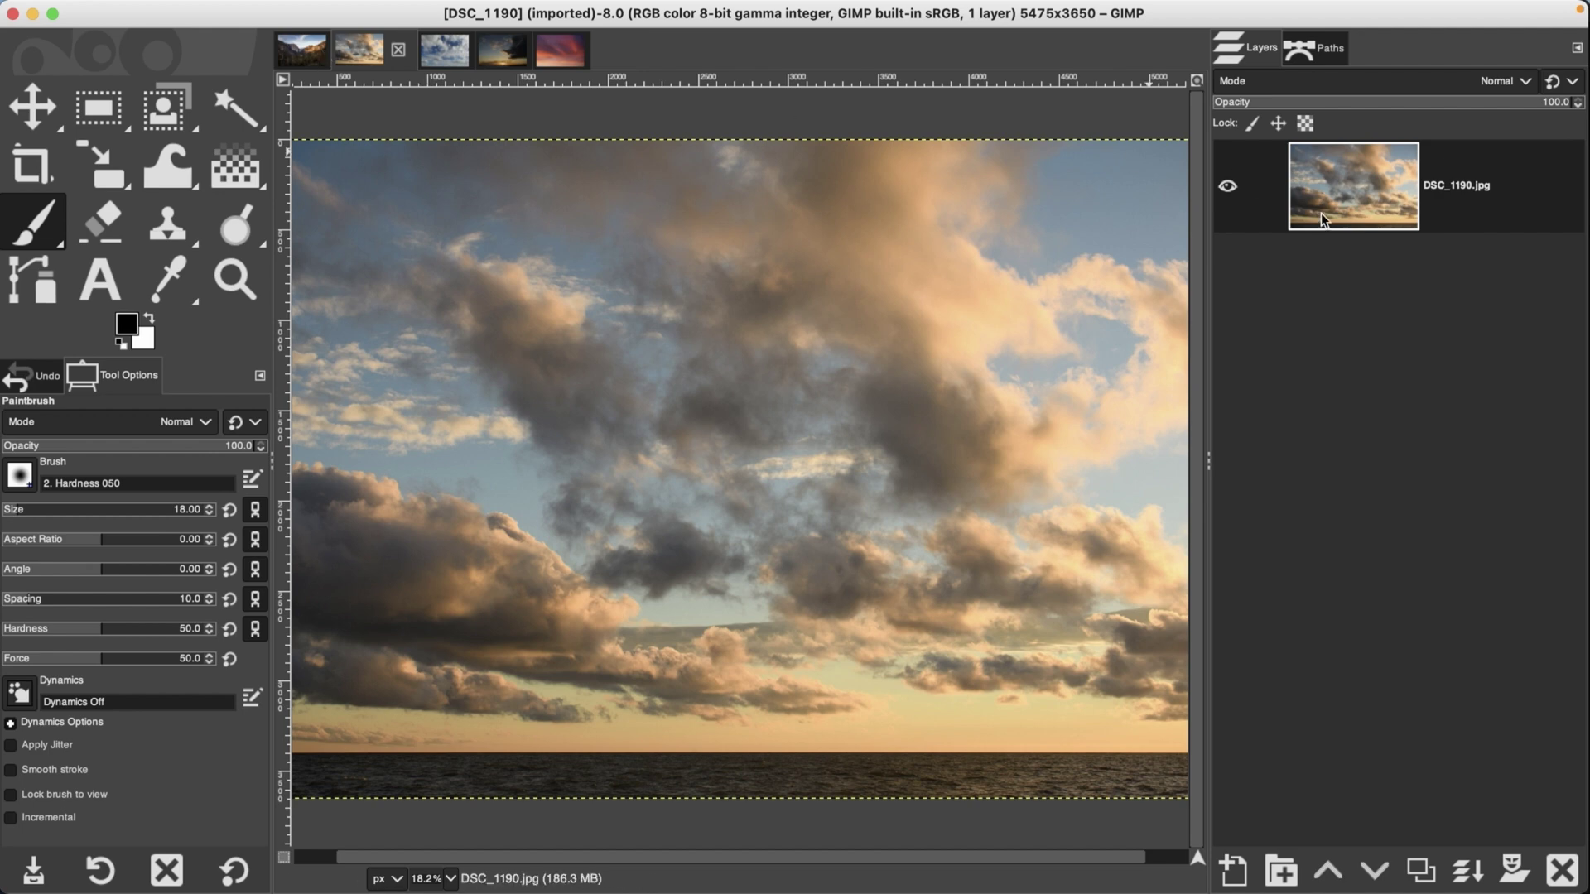
pyautogui.moveTo(1325, 191); pyautogui.dragTo(701, 491)
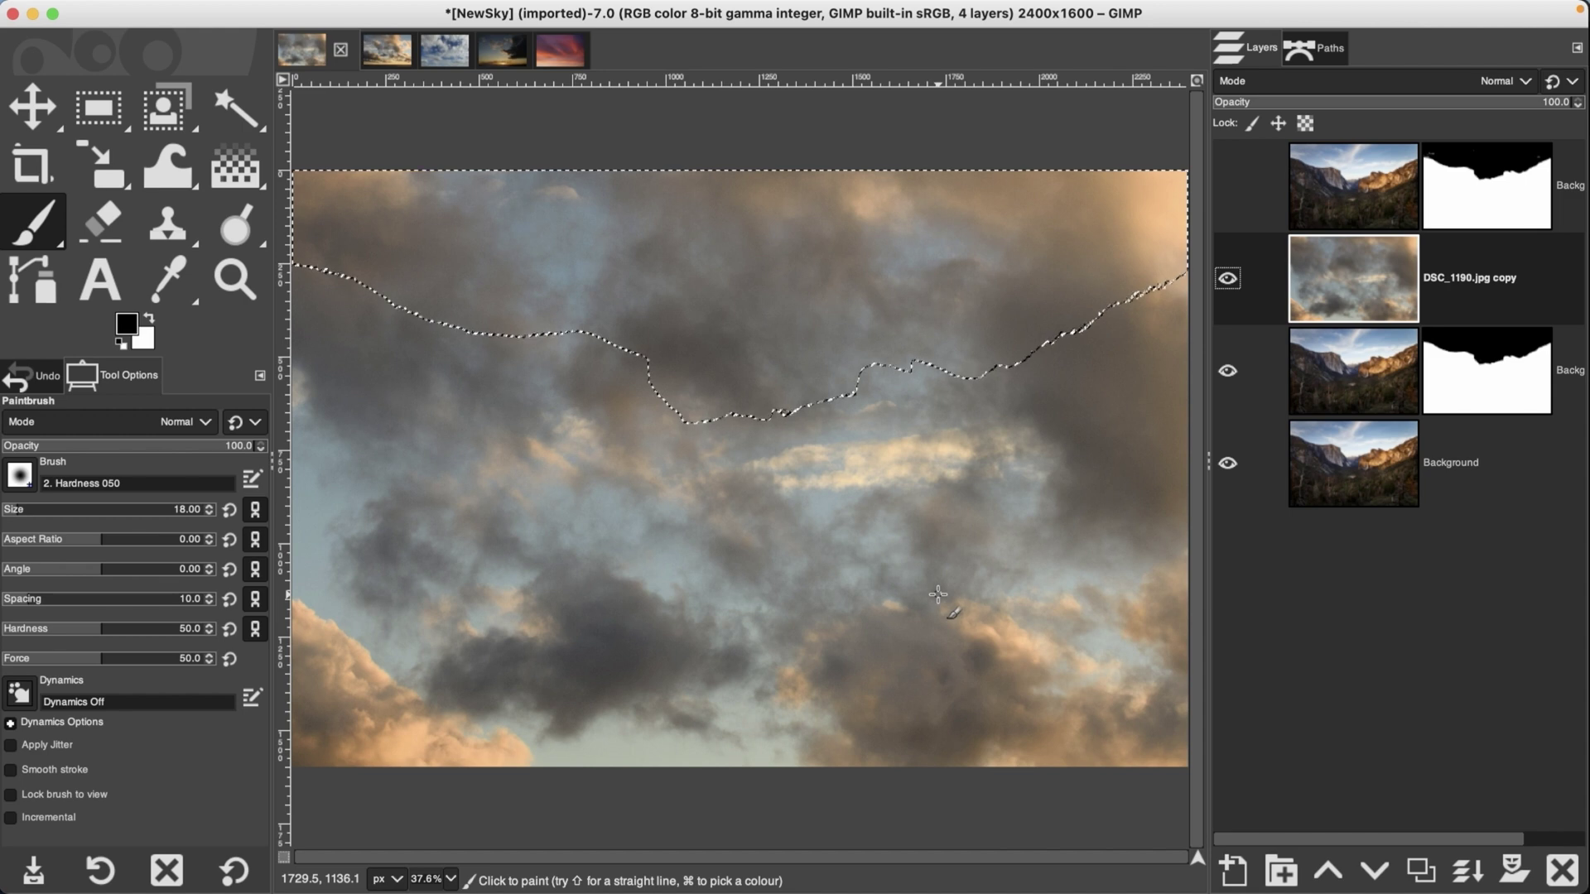
pyautogui.press('super+z')
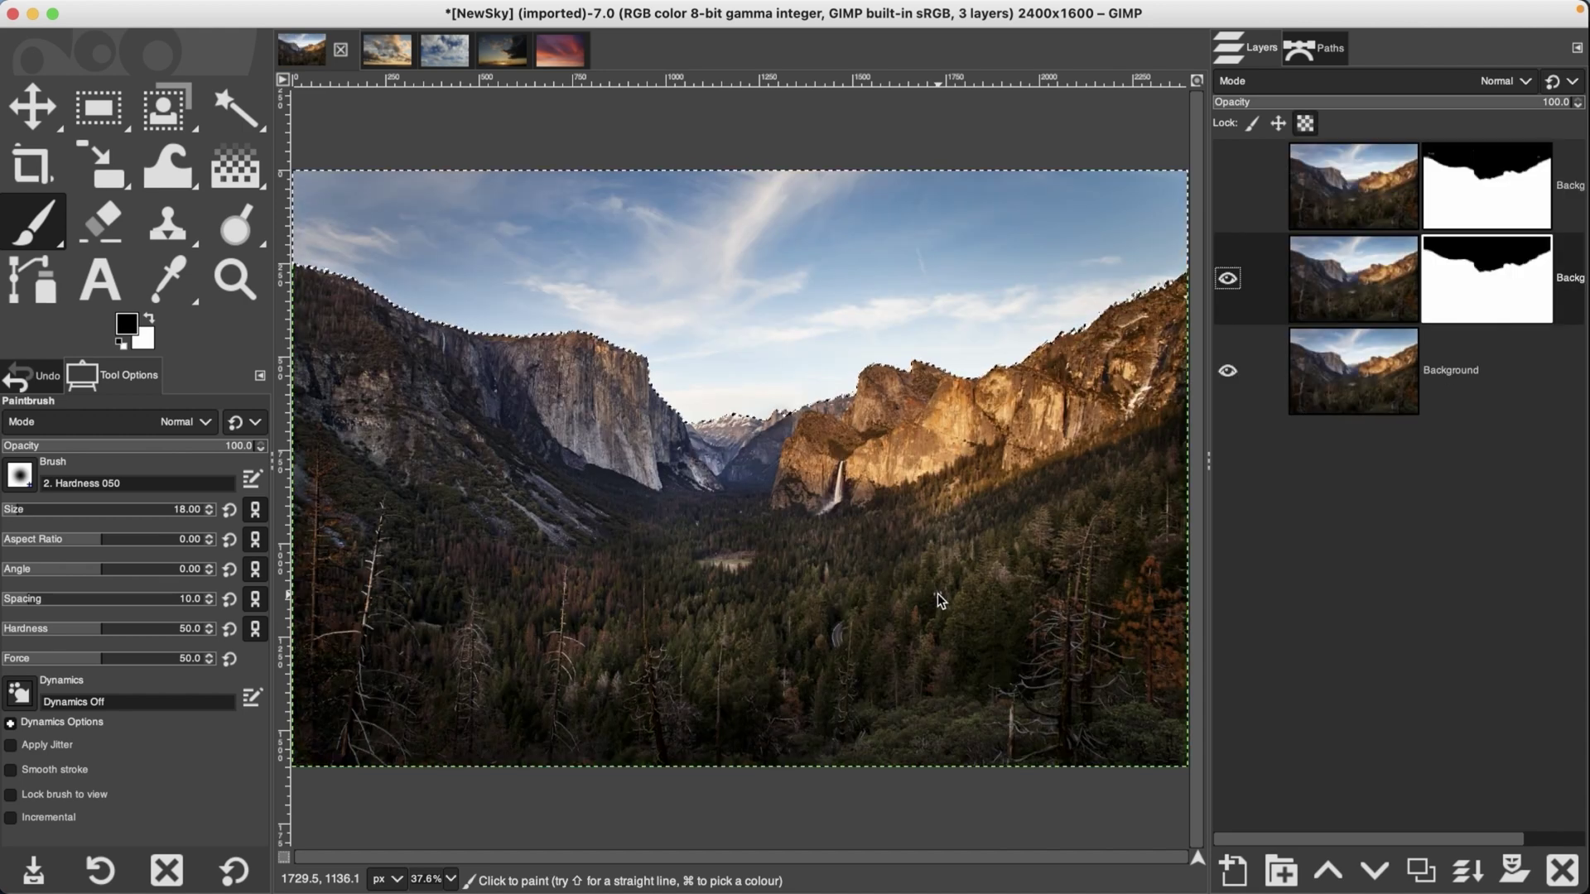
# Step: Clear the selection and bring DSC_1190.jpg from the Images folder into the landscape image as a new layer
pyautogui.click(253, 7)
pyautogui.click(272, 61)
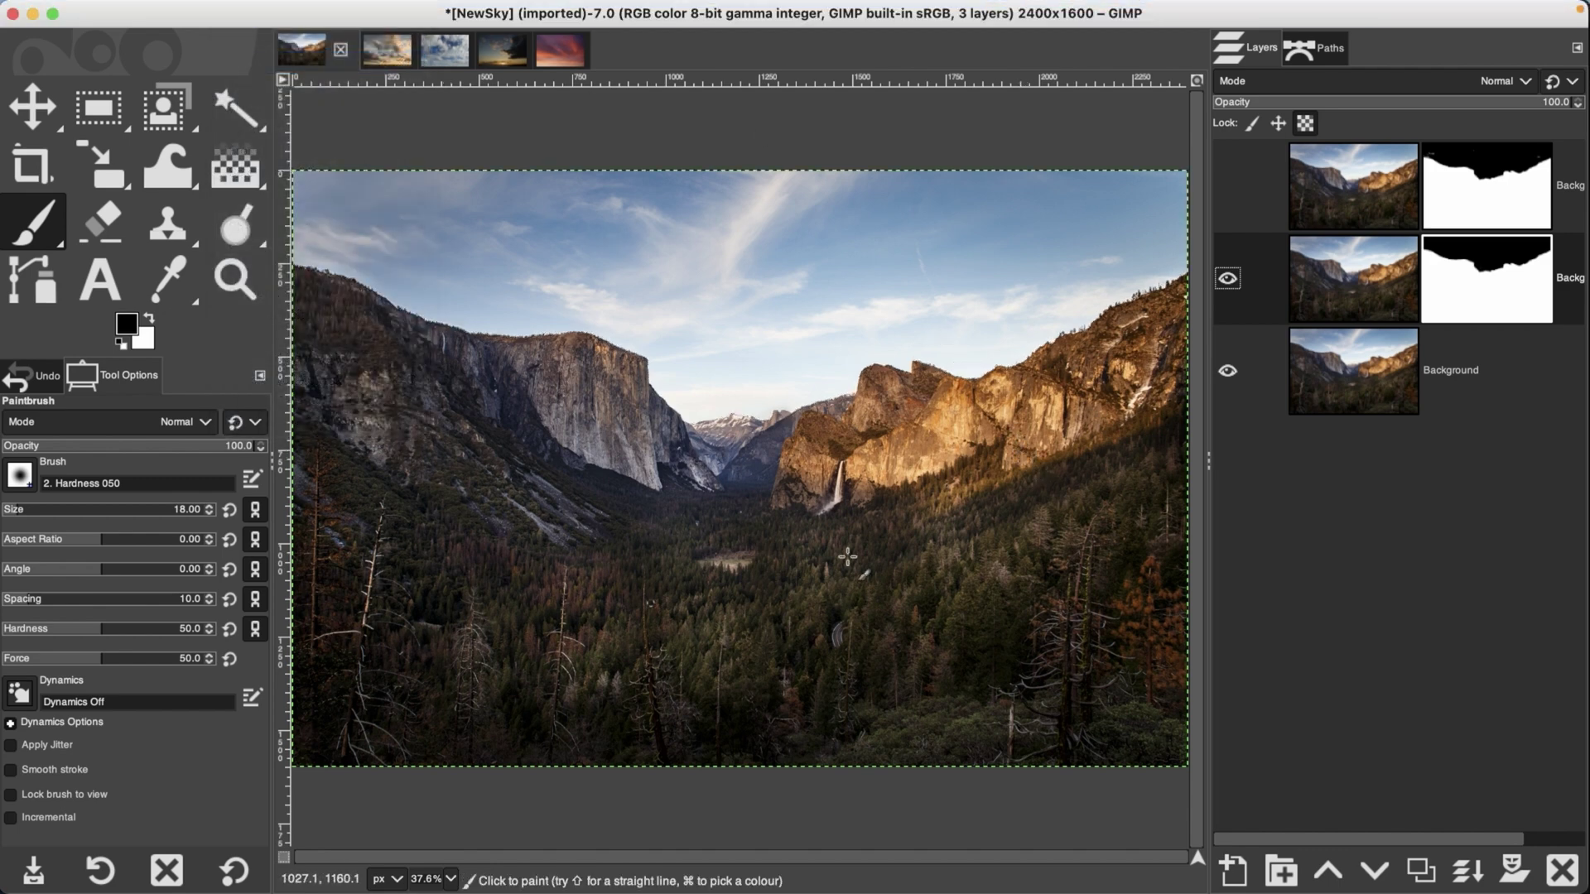
pyautogui.moveTo(158, 882)
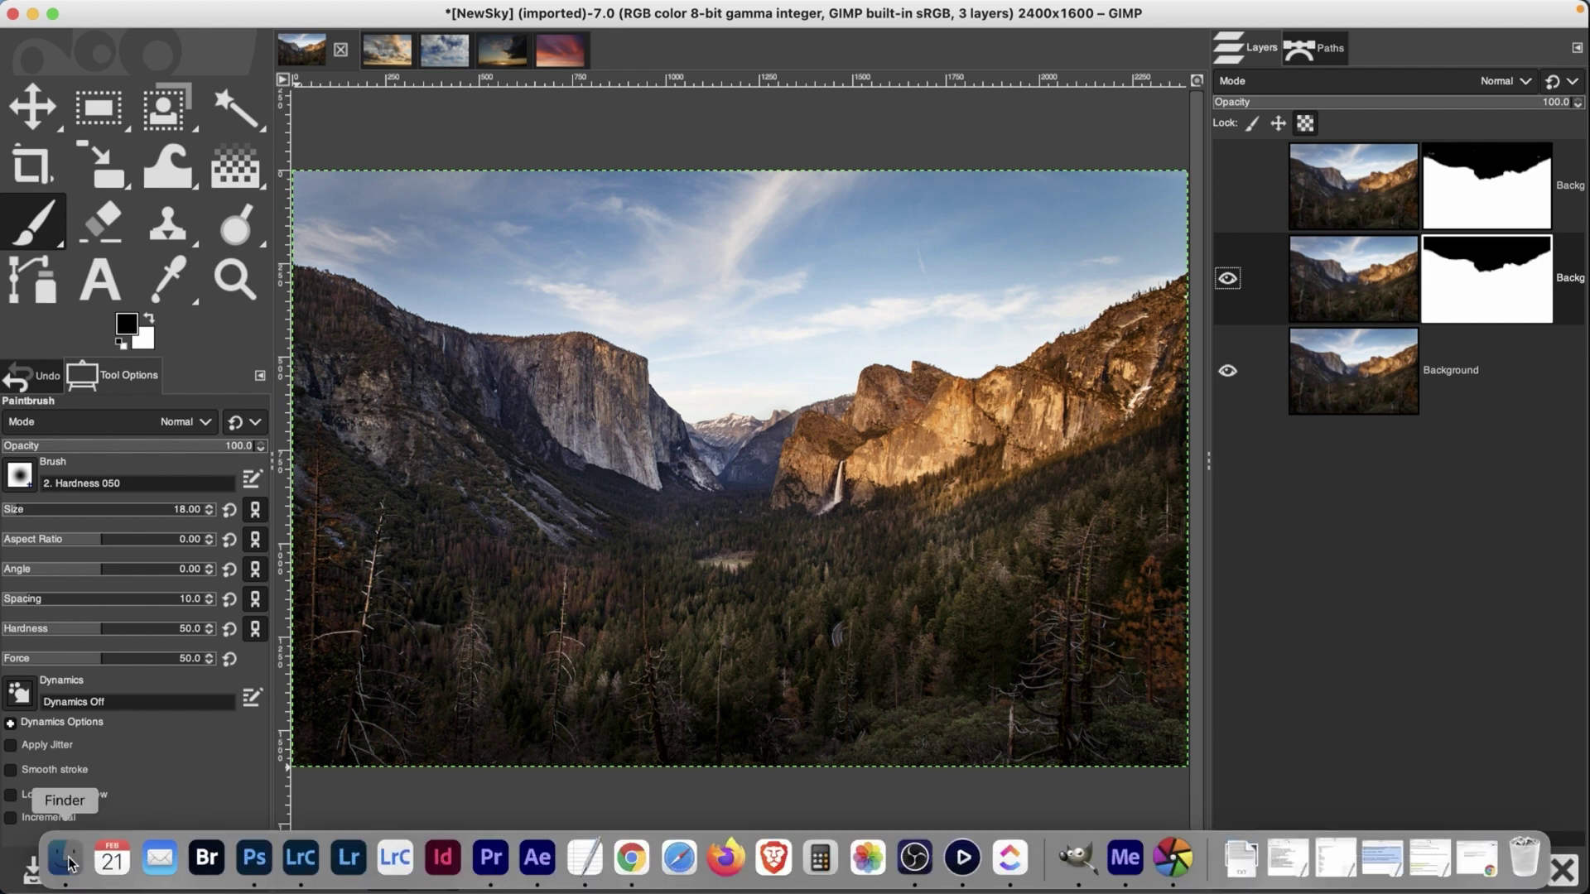
pyautogui.click(50, 866)
pyautogui.moveTo(891, 285); pyautogui.dragTo(1042, 319)
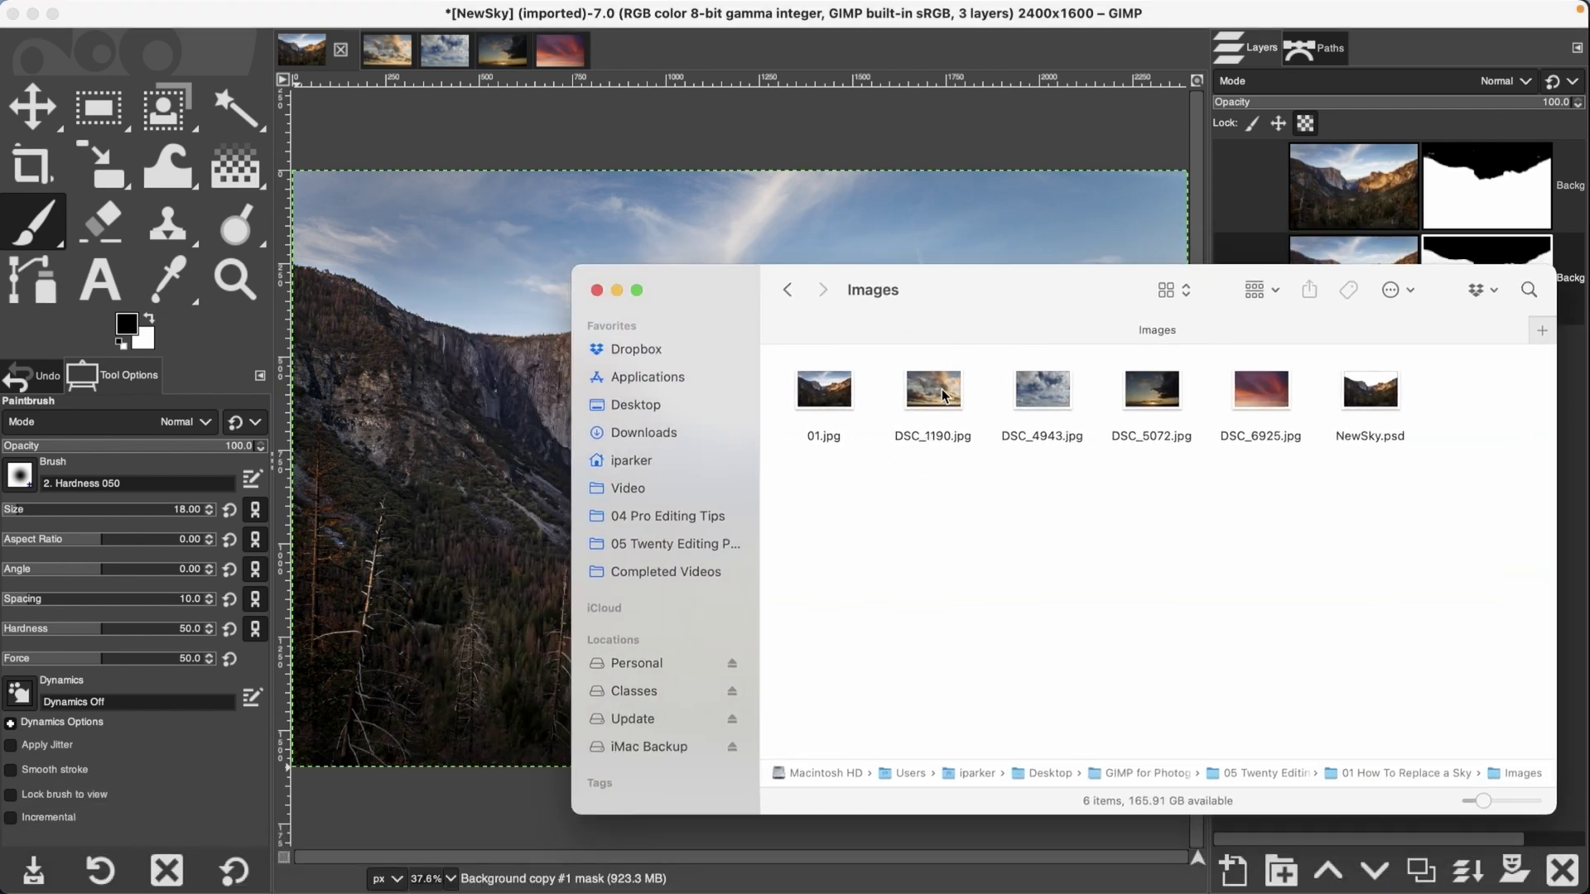
pyautogui.moveTo(917, 376); pyautogui.dragTo(529, 569)
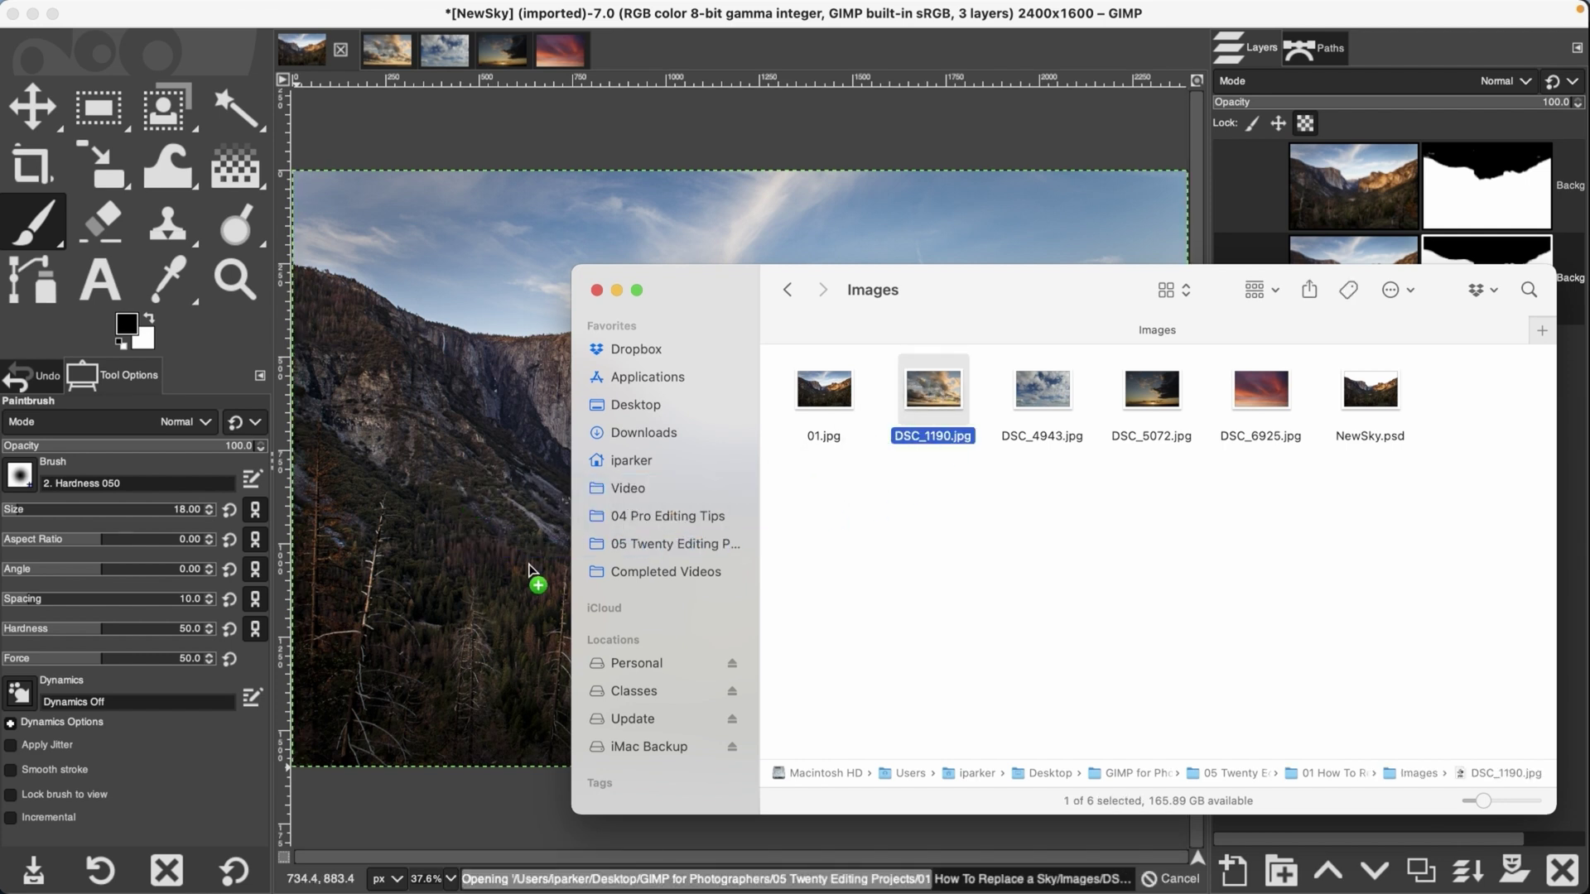
pyautogui.click(795, 59)
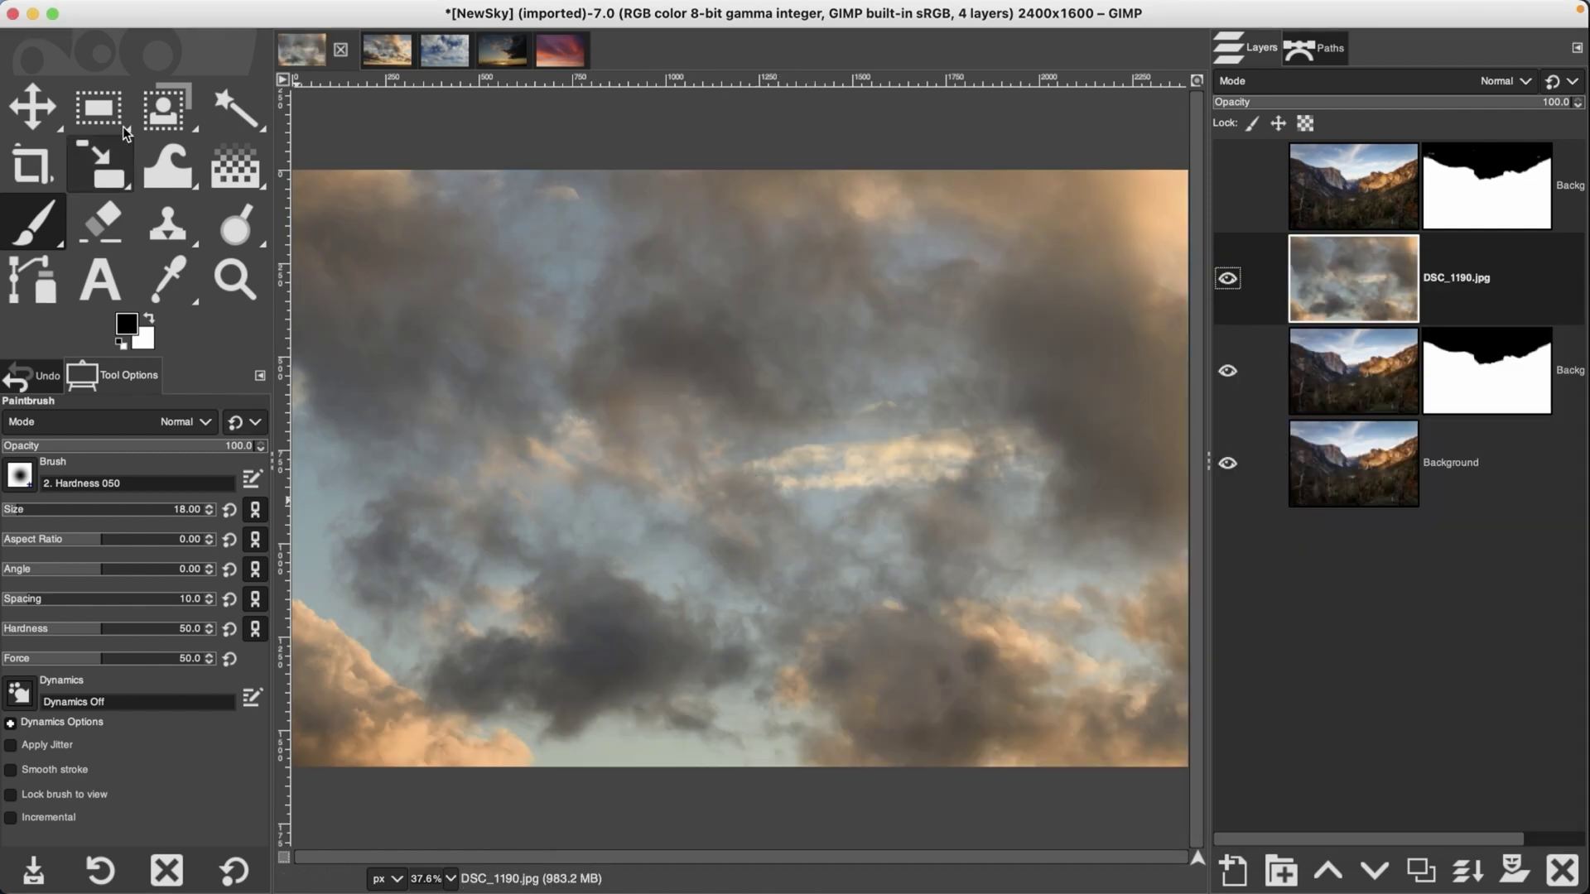
# Step: Move the DSC_1190.jpg layer below the visible masked landscape layer so the sky sits behind the mountains
pyautogui.click(154, 11)
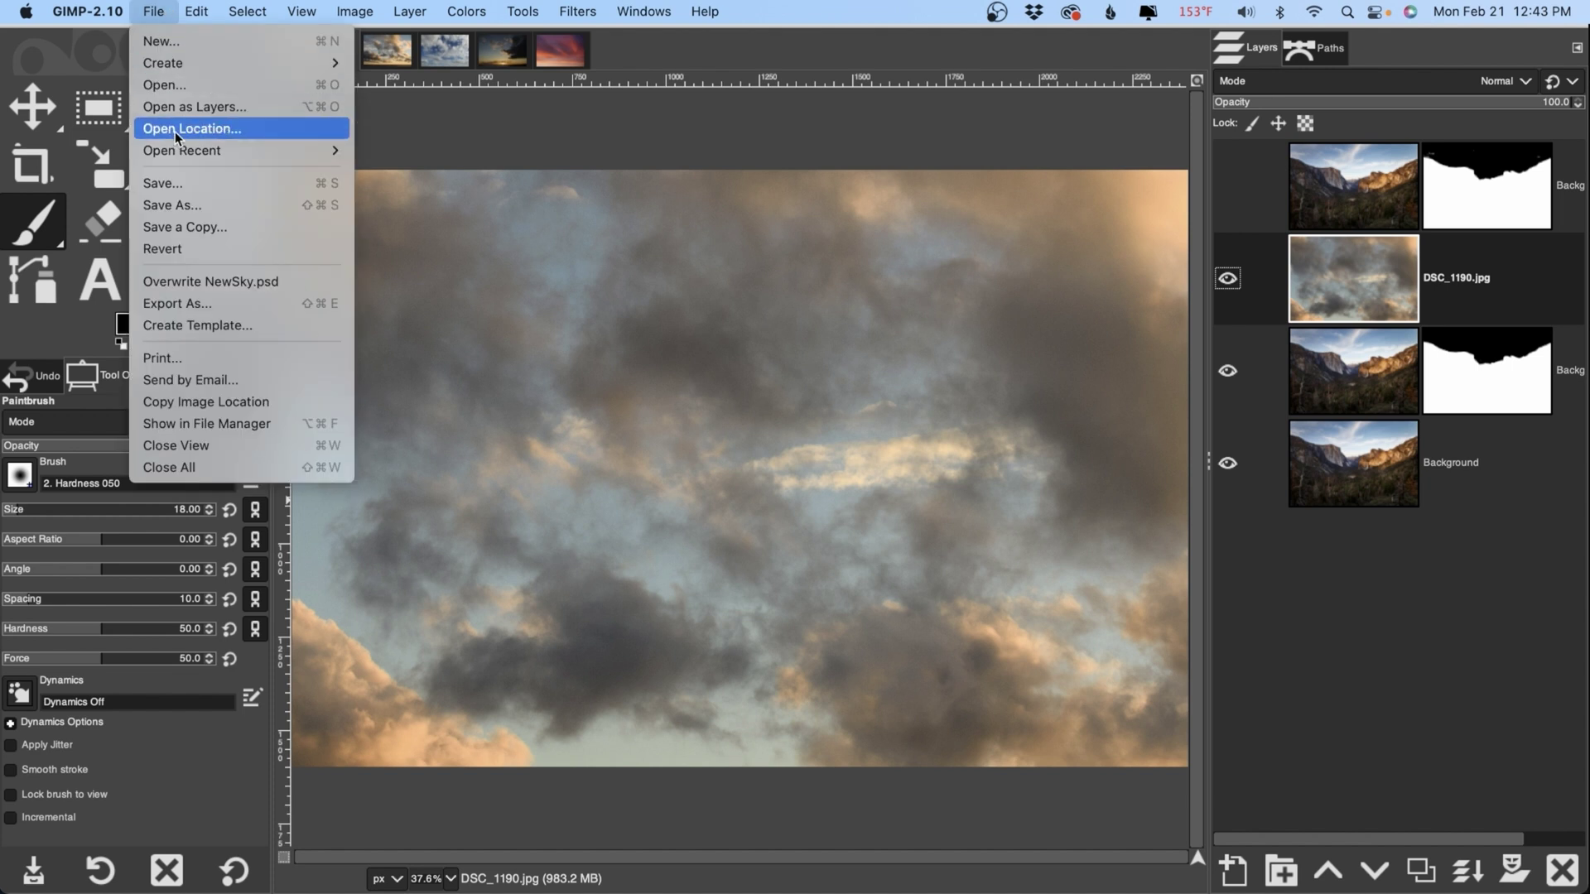
pyautogui.click(648, 72)
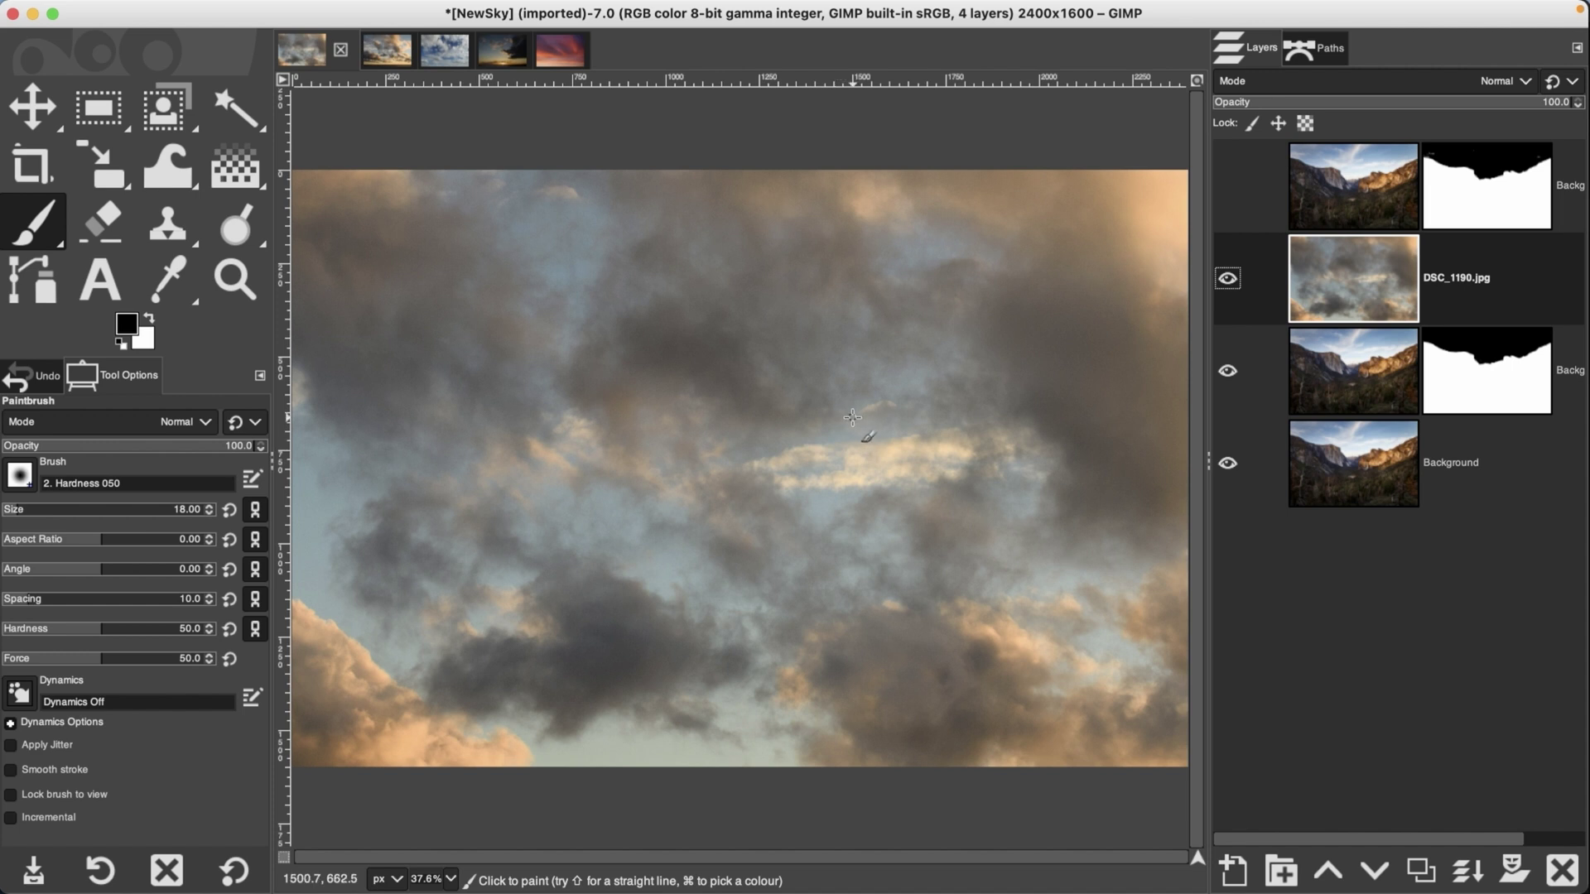
pyautogui.moveTo(1343, 275); pyautogui.dragTo(1342, 404)
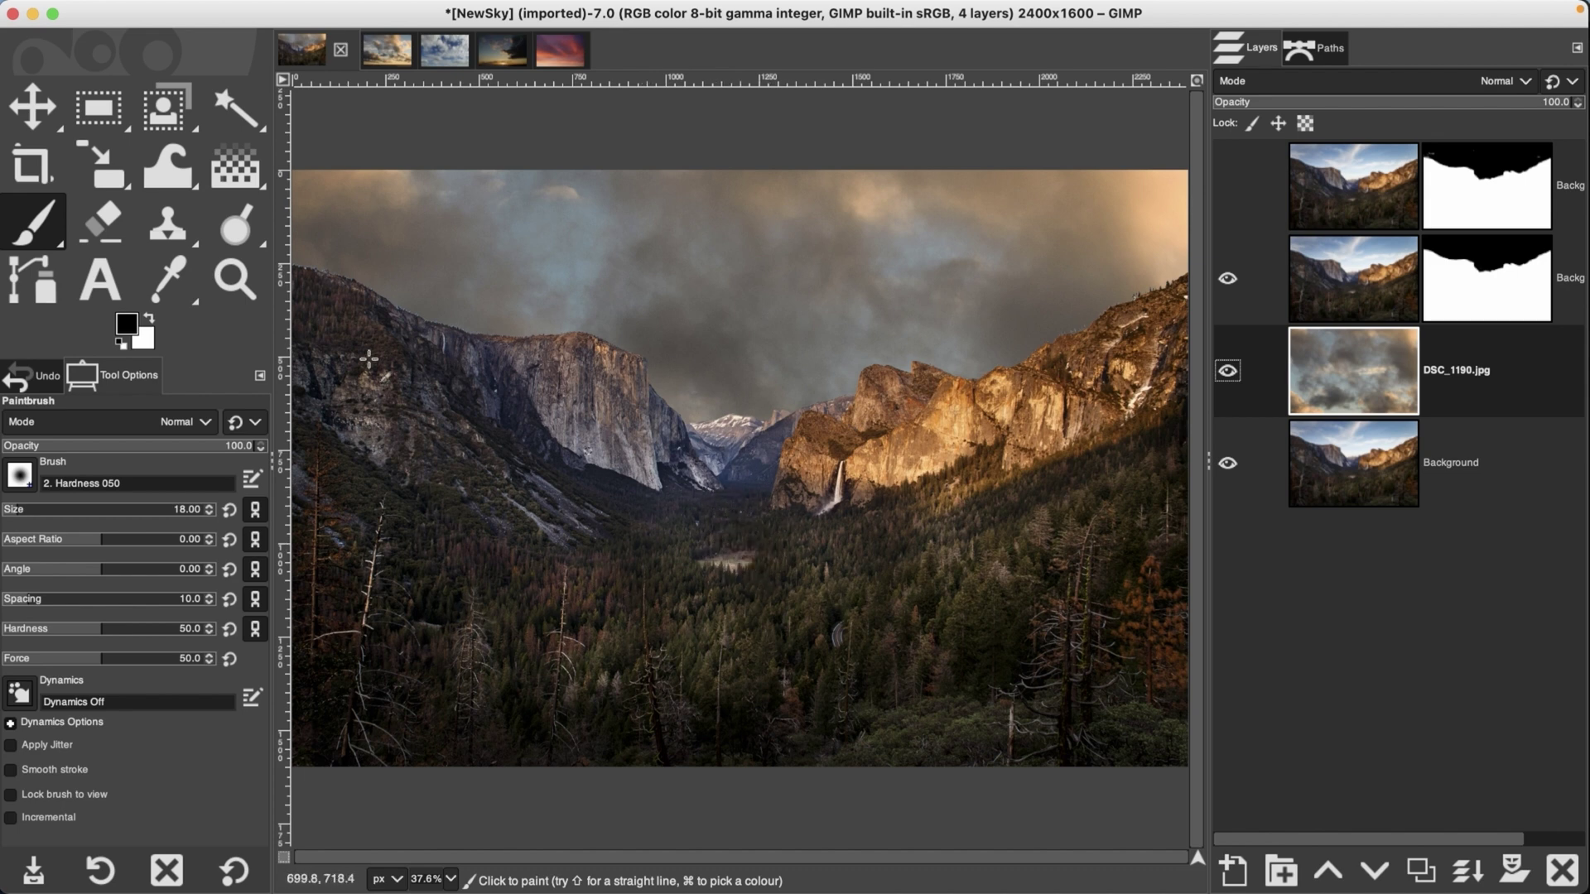
# Step: Scale the DSC_1190.jpg layer proportionally to 2598 × 1732 px and position it to span the full canvas width
pyautogui.click(100, 166)
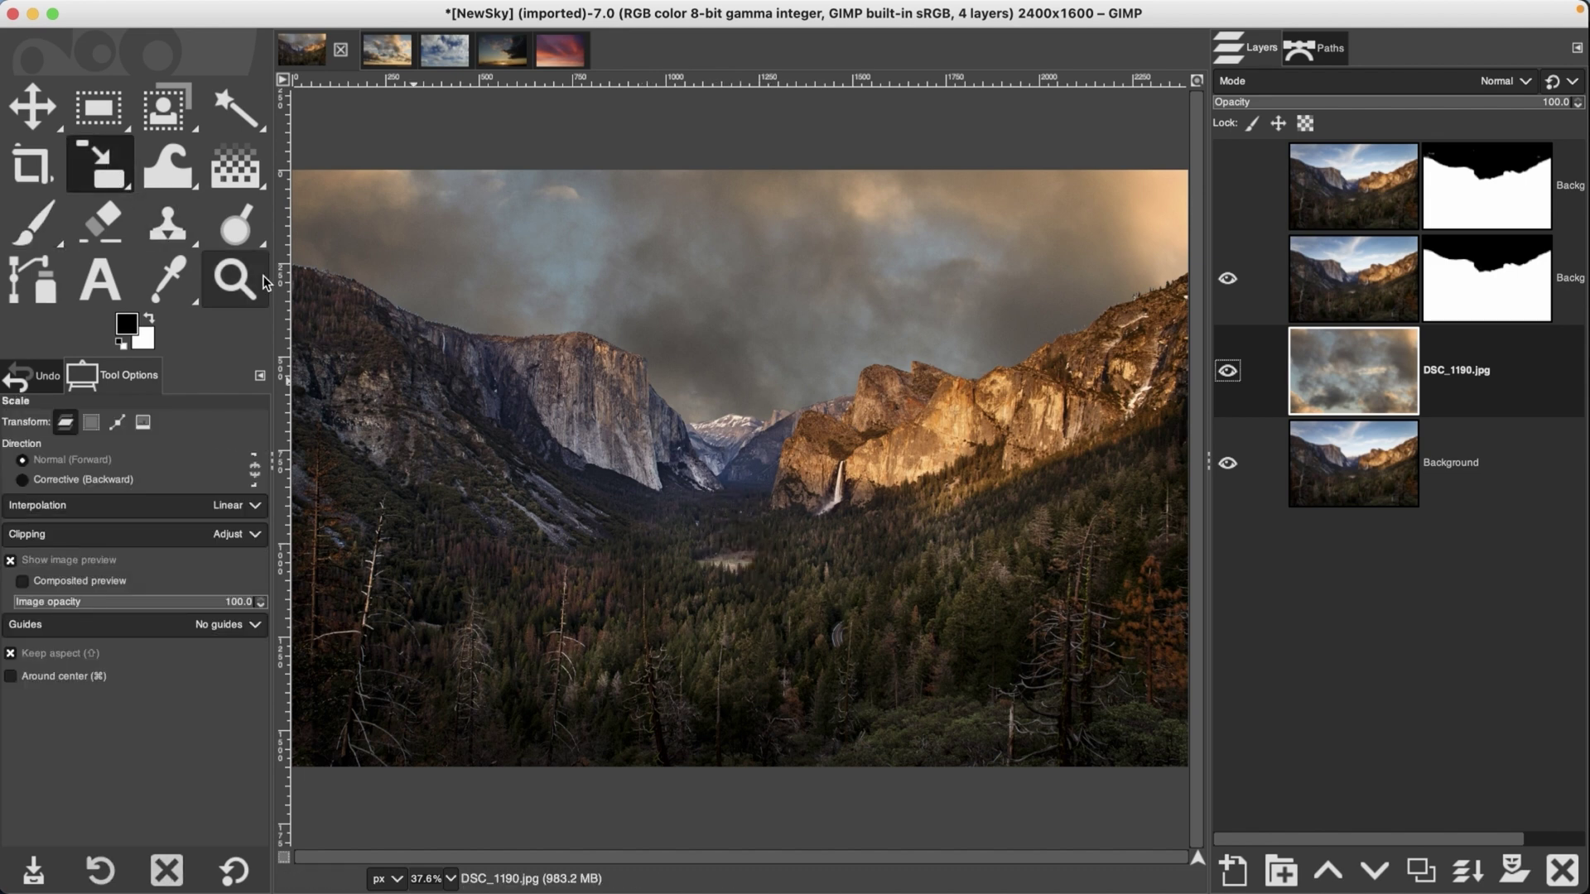
pyautogui.click(600, 298)
pyautogui.moveTo(722, 386); pyautogui.dragTo(1267, 844)
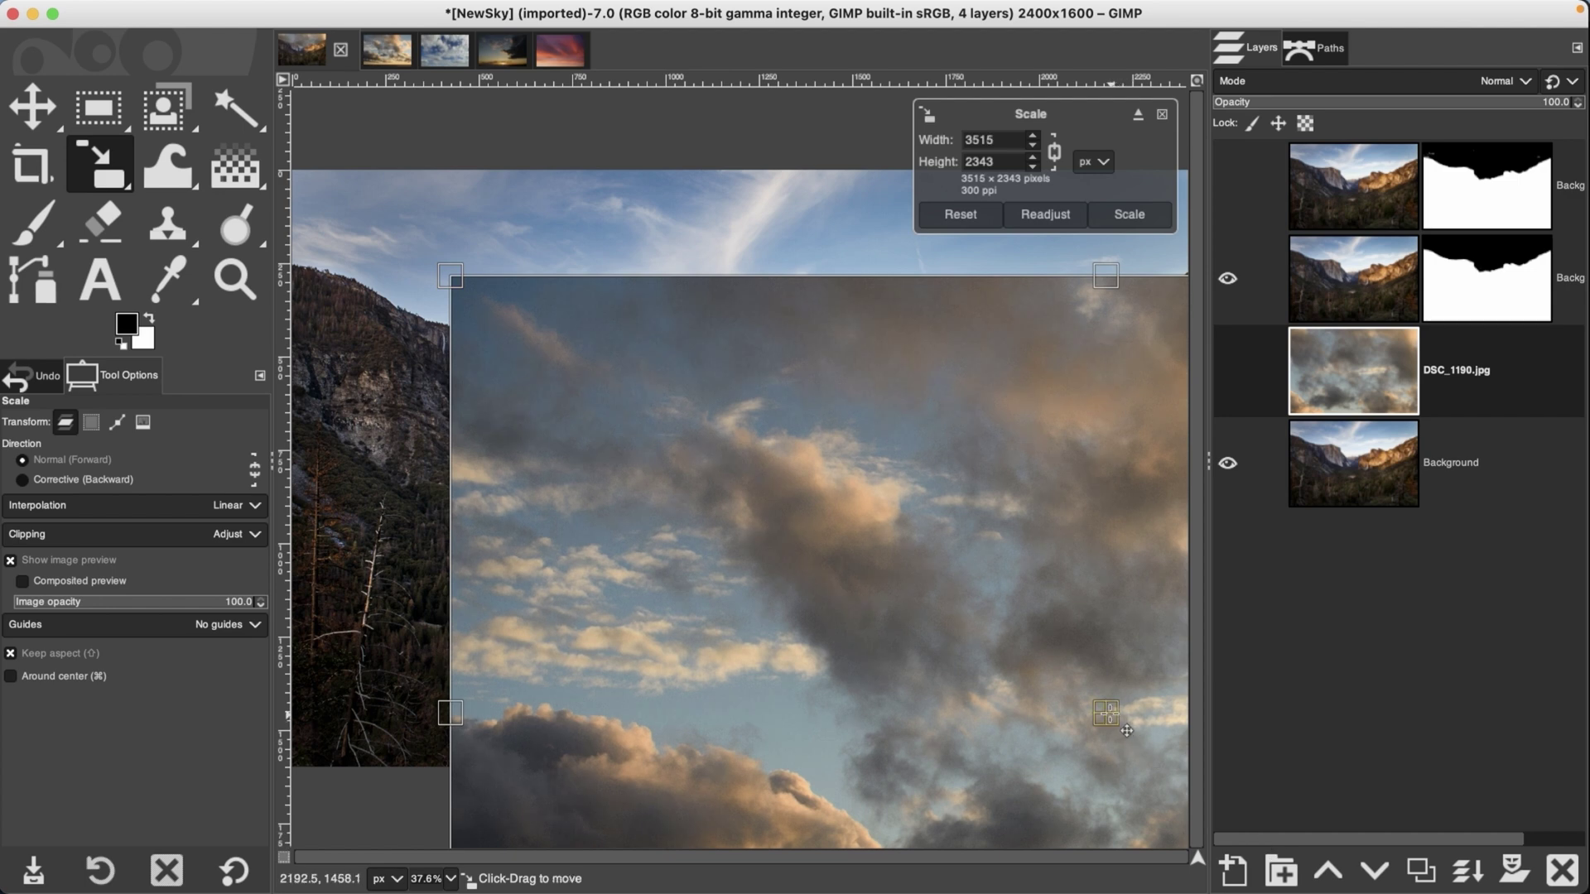
pyautogui.moveTo(1123, 729); pyautogui.dragTo(495, 716)
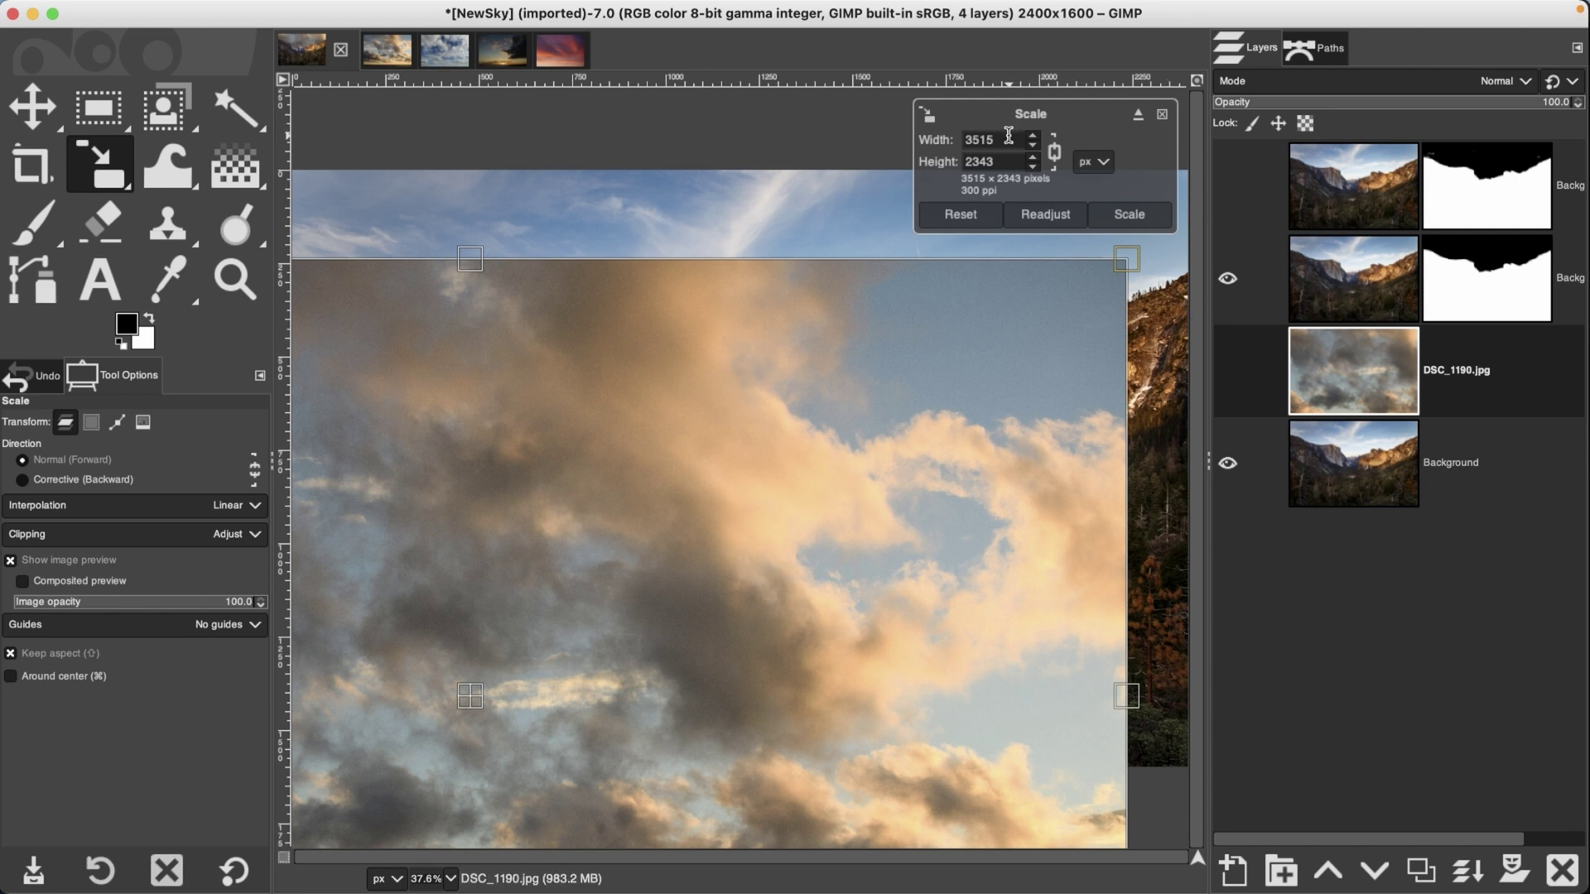
pyautogui.moveTo(973, 139); pyautogui.dragTo(949, 142)
pyautogui.press('Return')
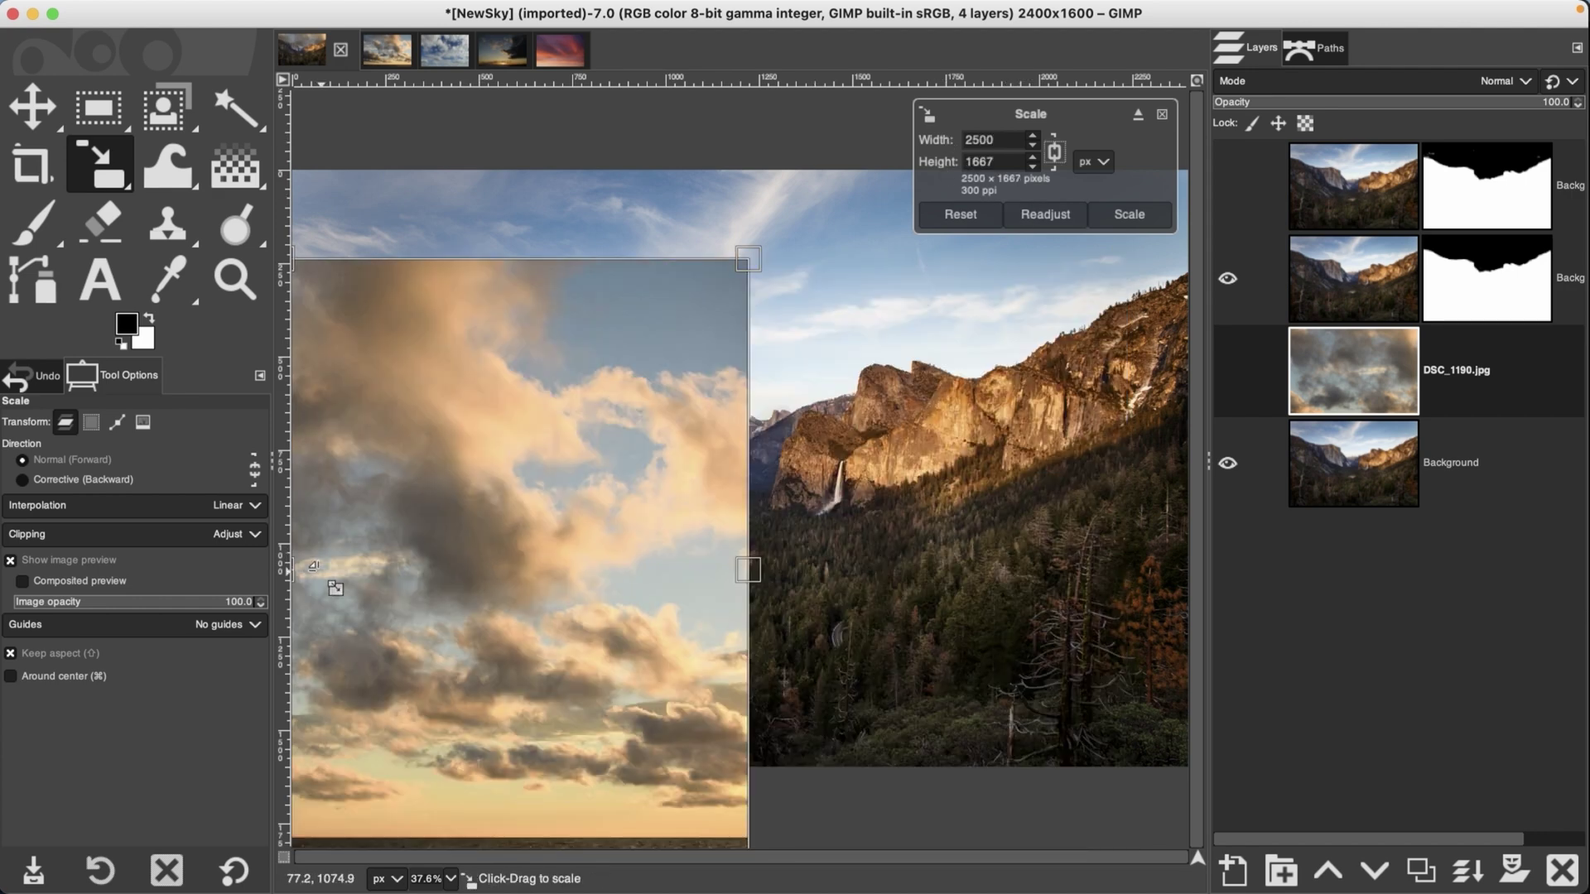
pyautogui.moveTo(333, 590); pyautogui.dragTo(728, 504)
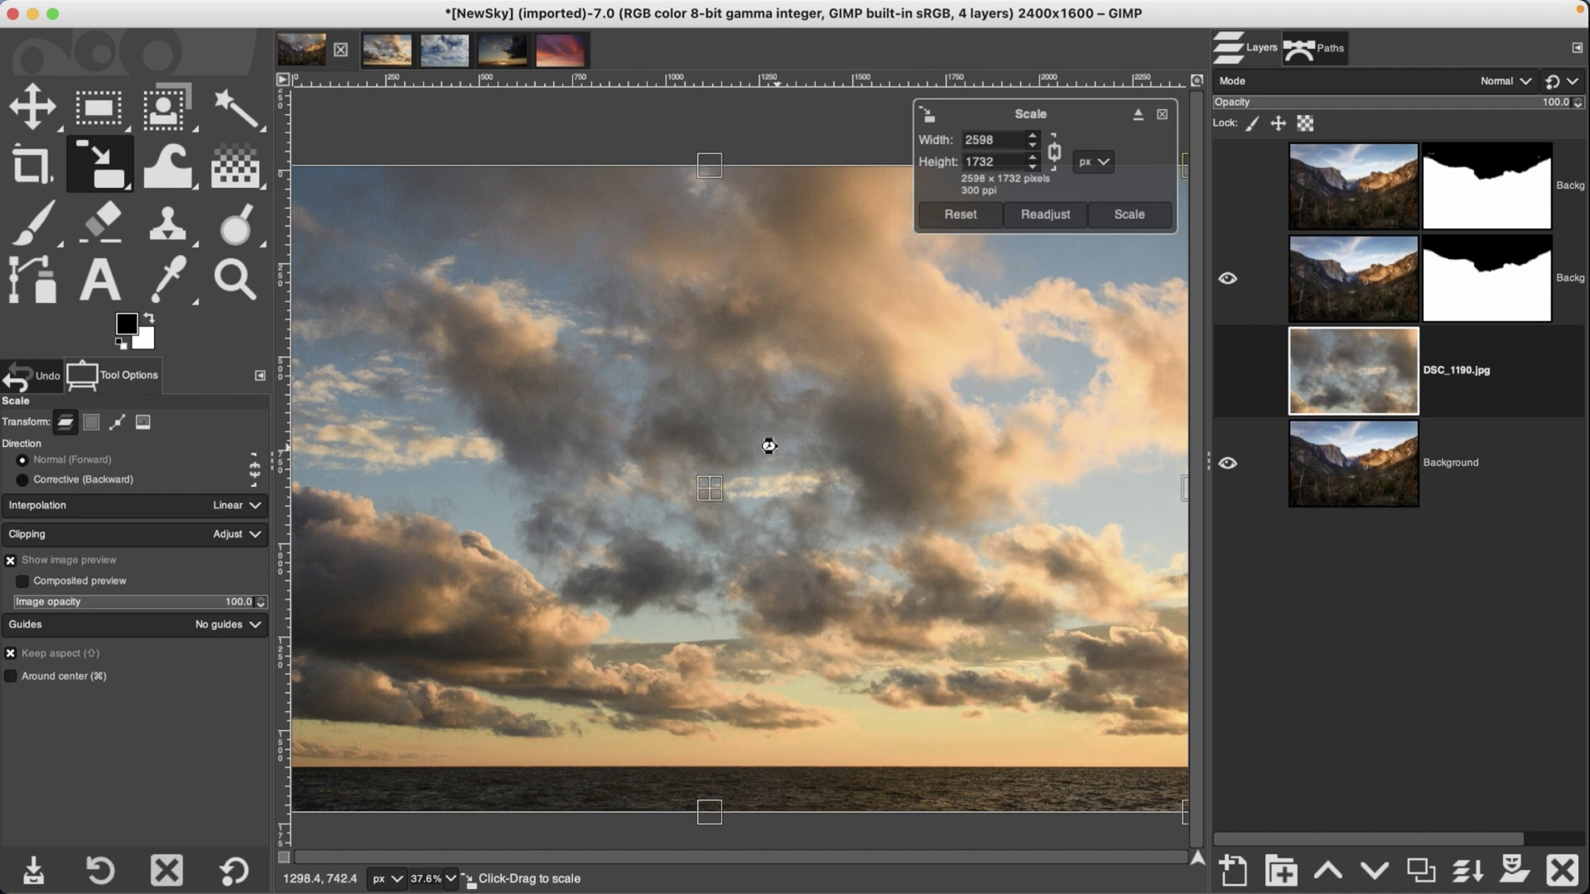
pyautogui.press('Return')
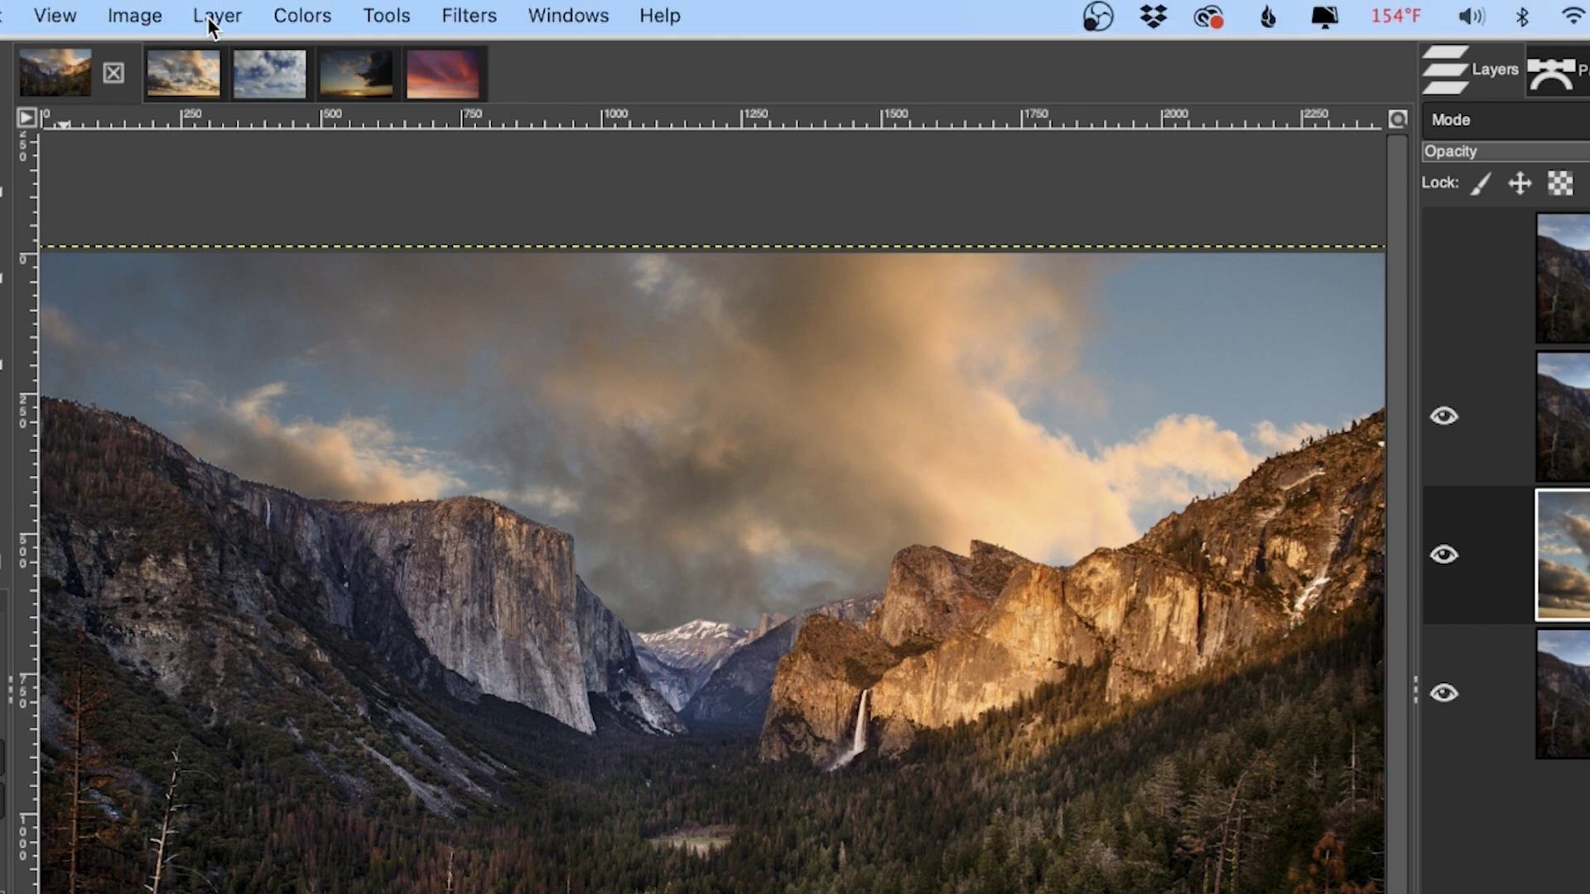
# Step: Flip the DSC_1190.jpg sky layer horizontally
pyautogui.click(209, 16)
pyautogui.moveTo(279, 351)
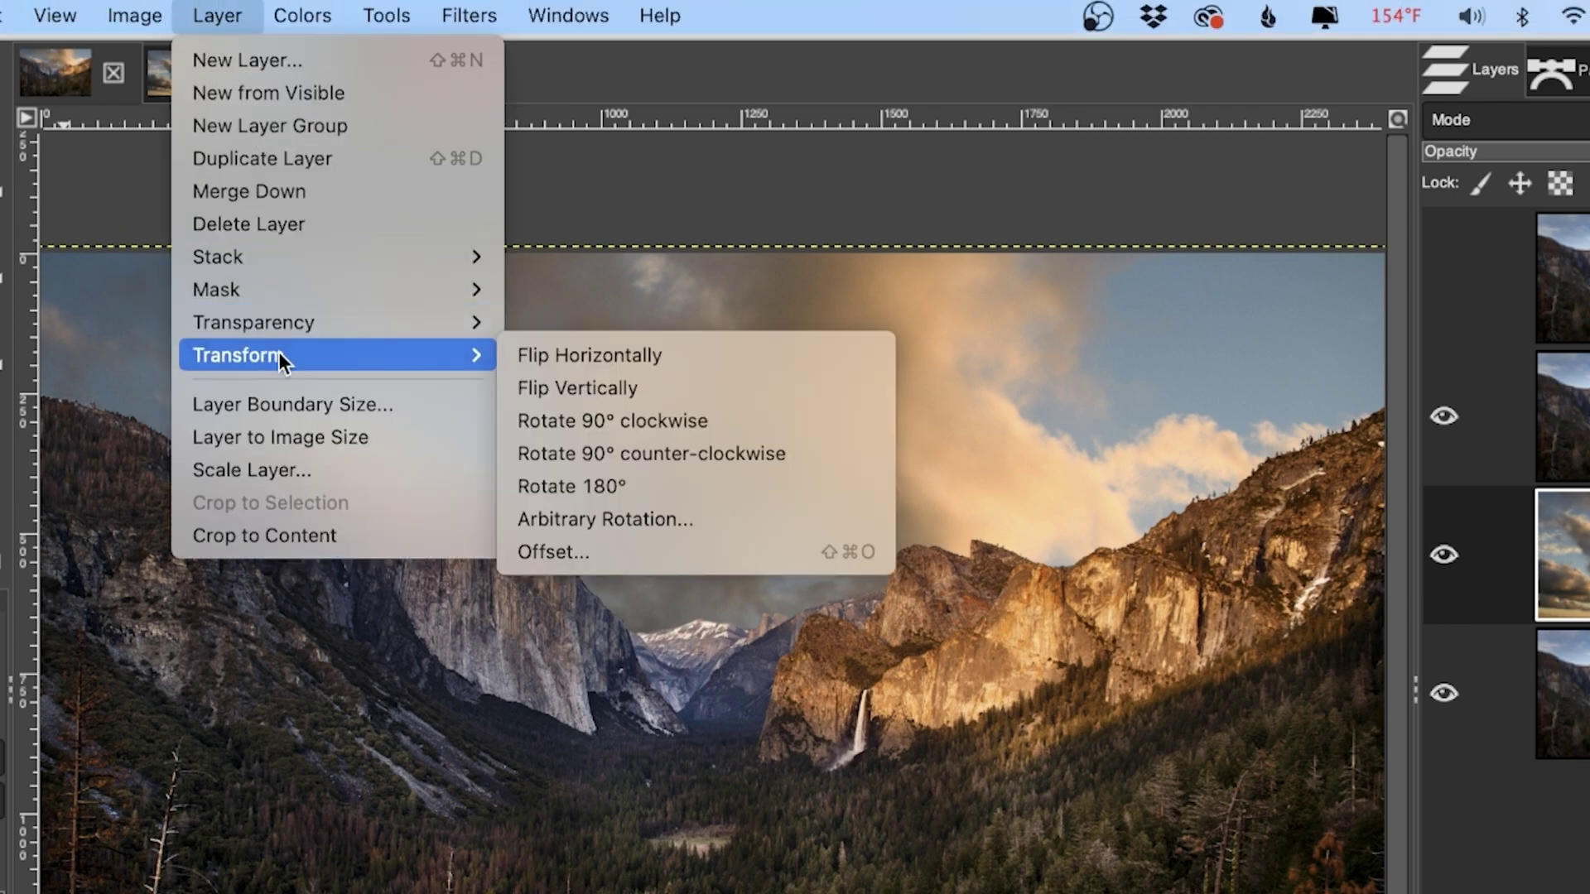
pyautogui.click(582, 353)
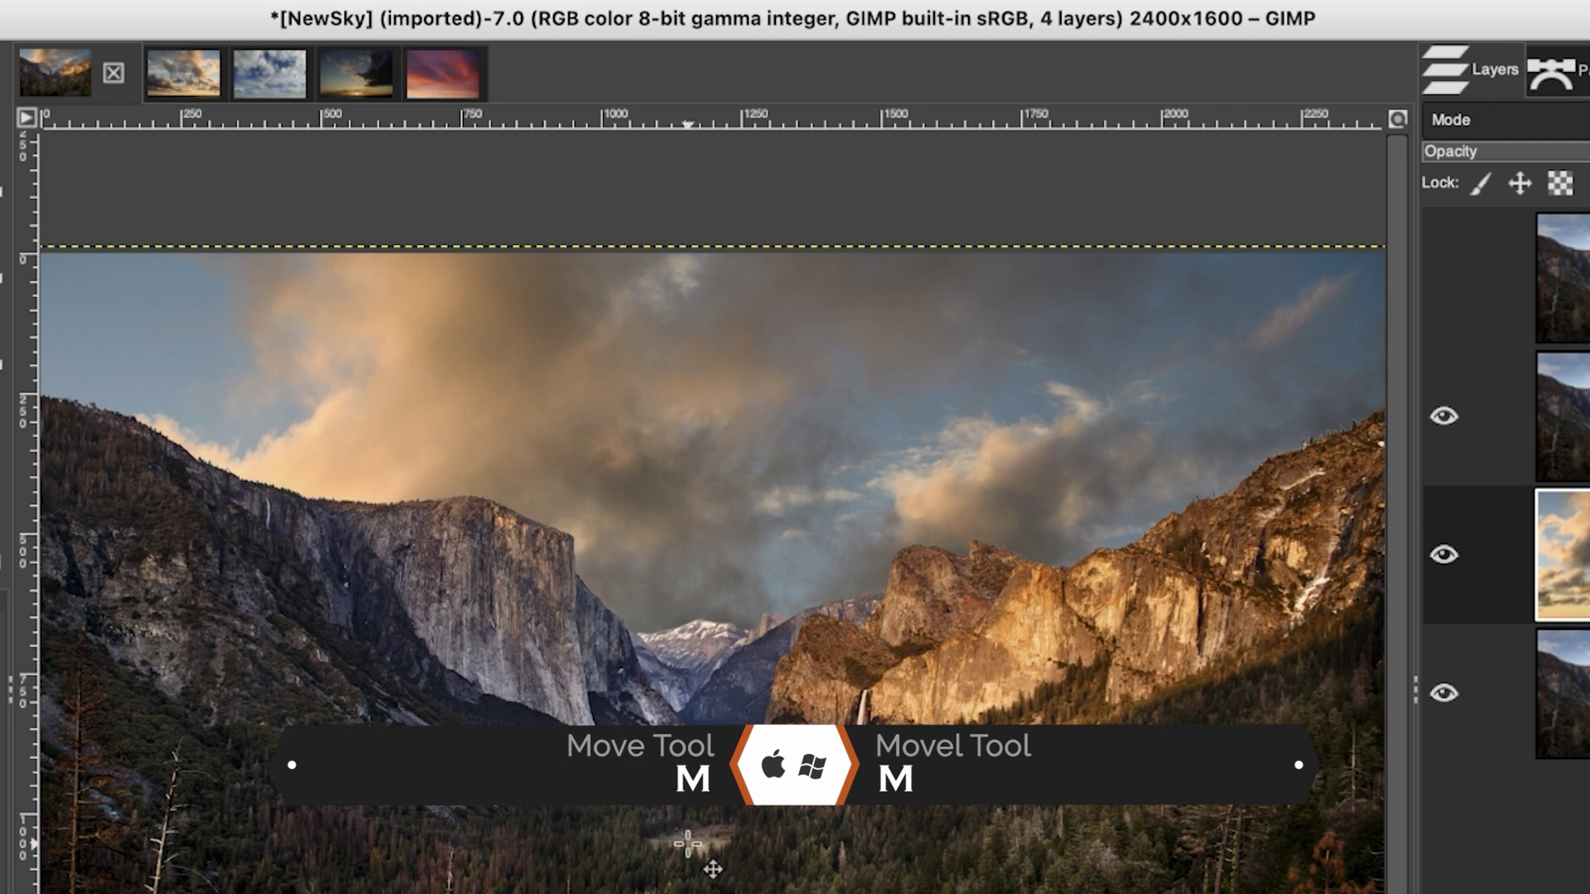
# Step: Move the flipped sky layer upward behind the mountains, and toggle its visibility to compare it with the original sky
pyautogui.moveTo(693, 816); pyautogui.dragTo(713, 669)
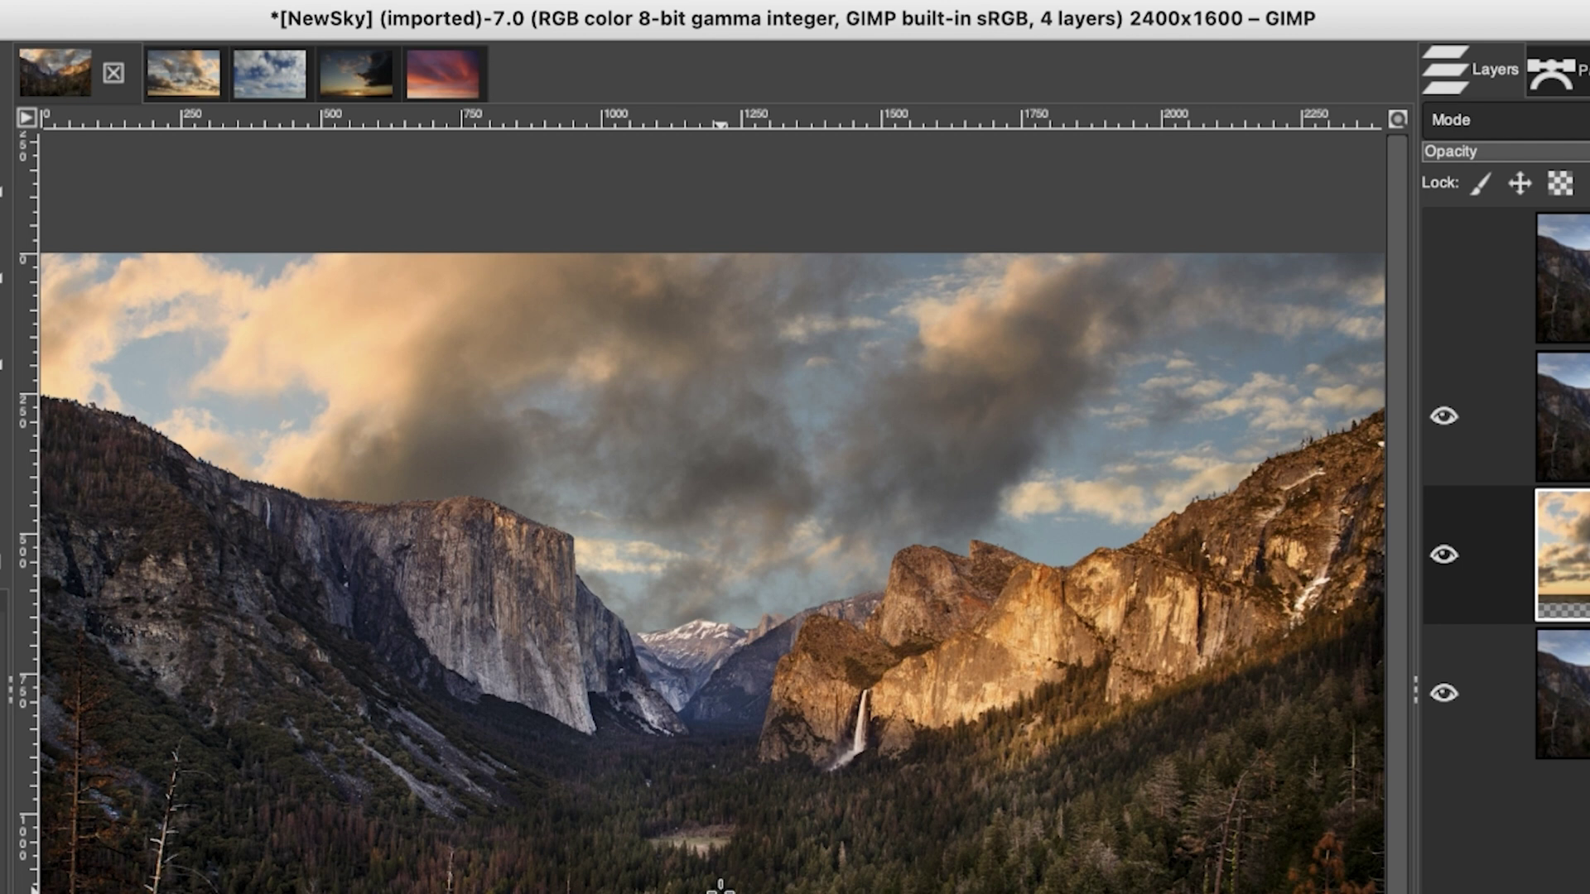
pyautogui.click(1444, 557)
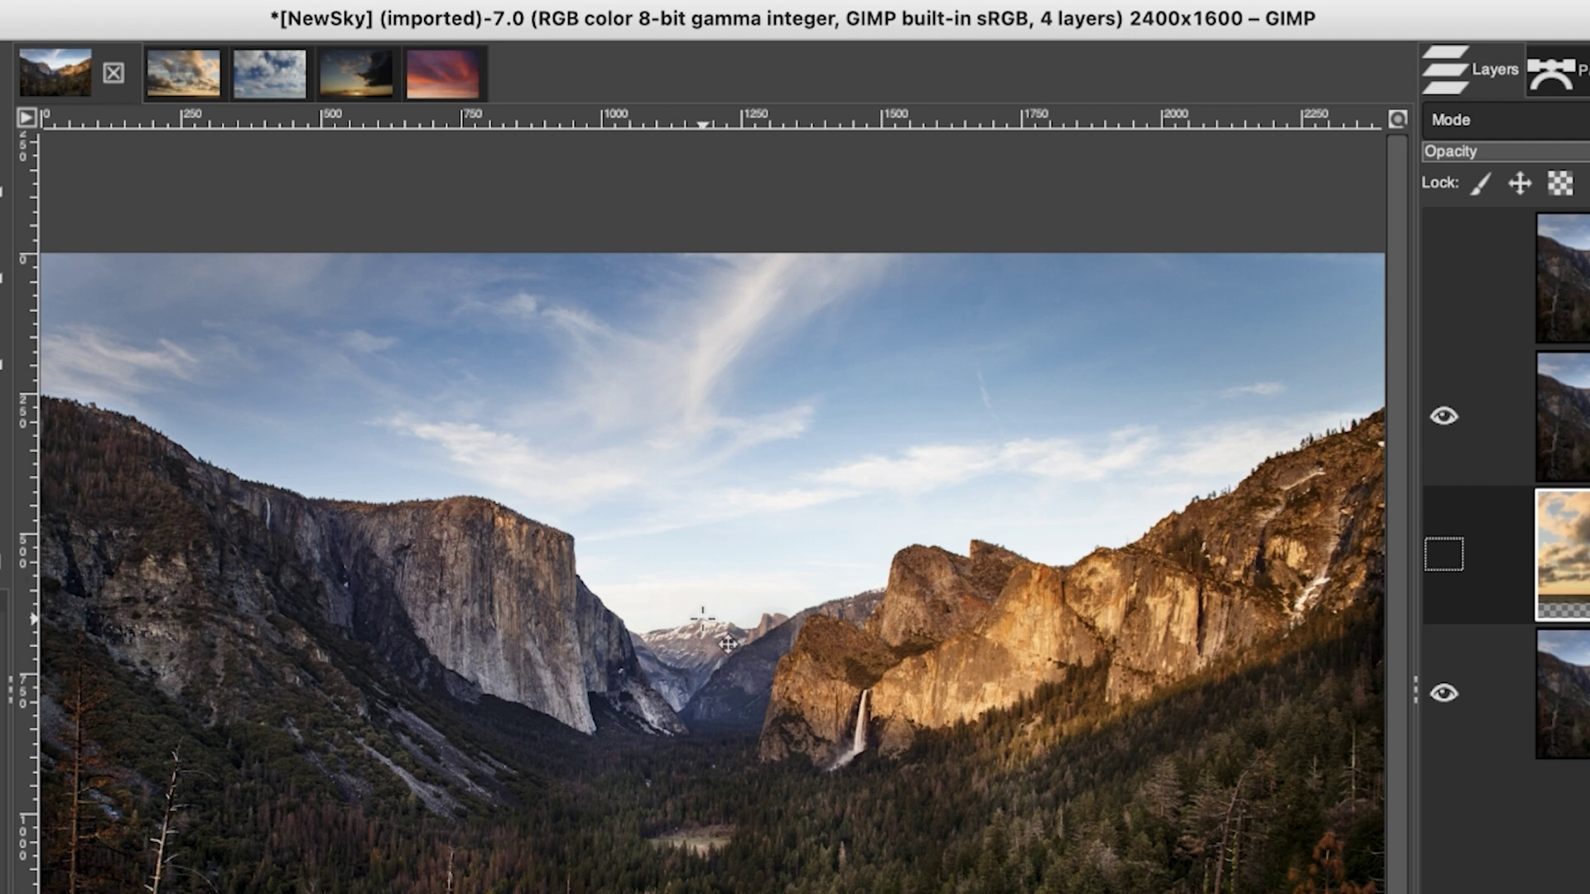
pyautogui.click(1444, 556)
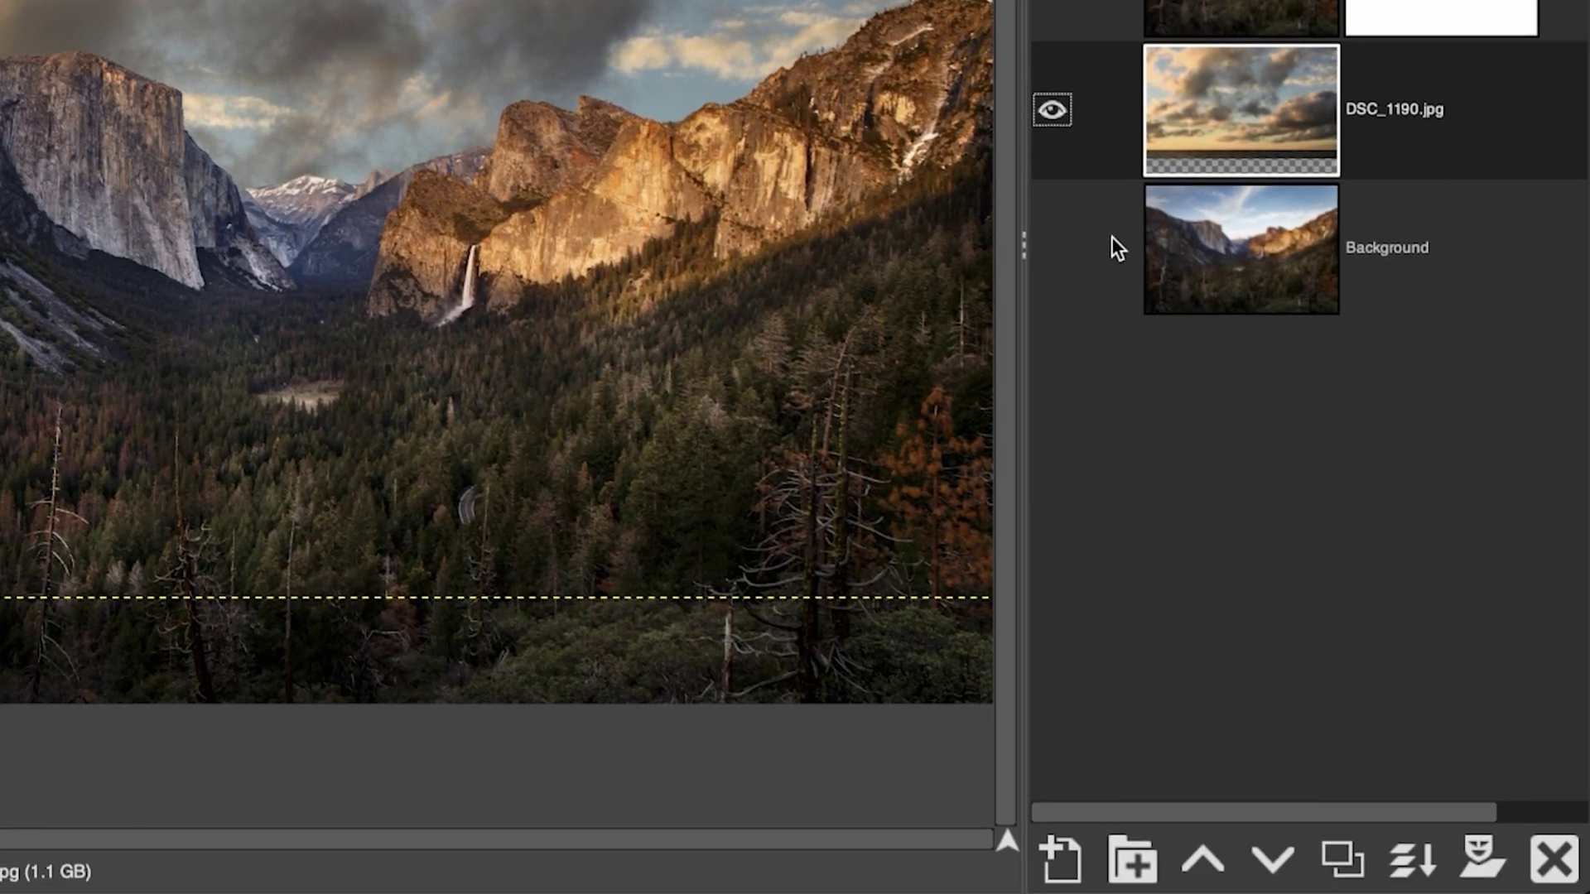
# Step: Add a white-filled 2400 × 1600 px layer named Solid Color directly above the Background layer
pyautogui.click(1276, 235)
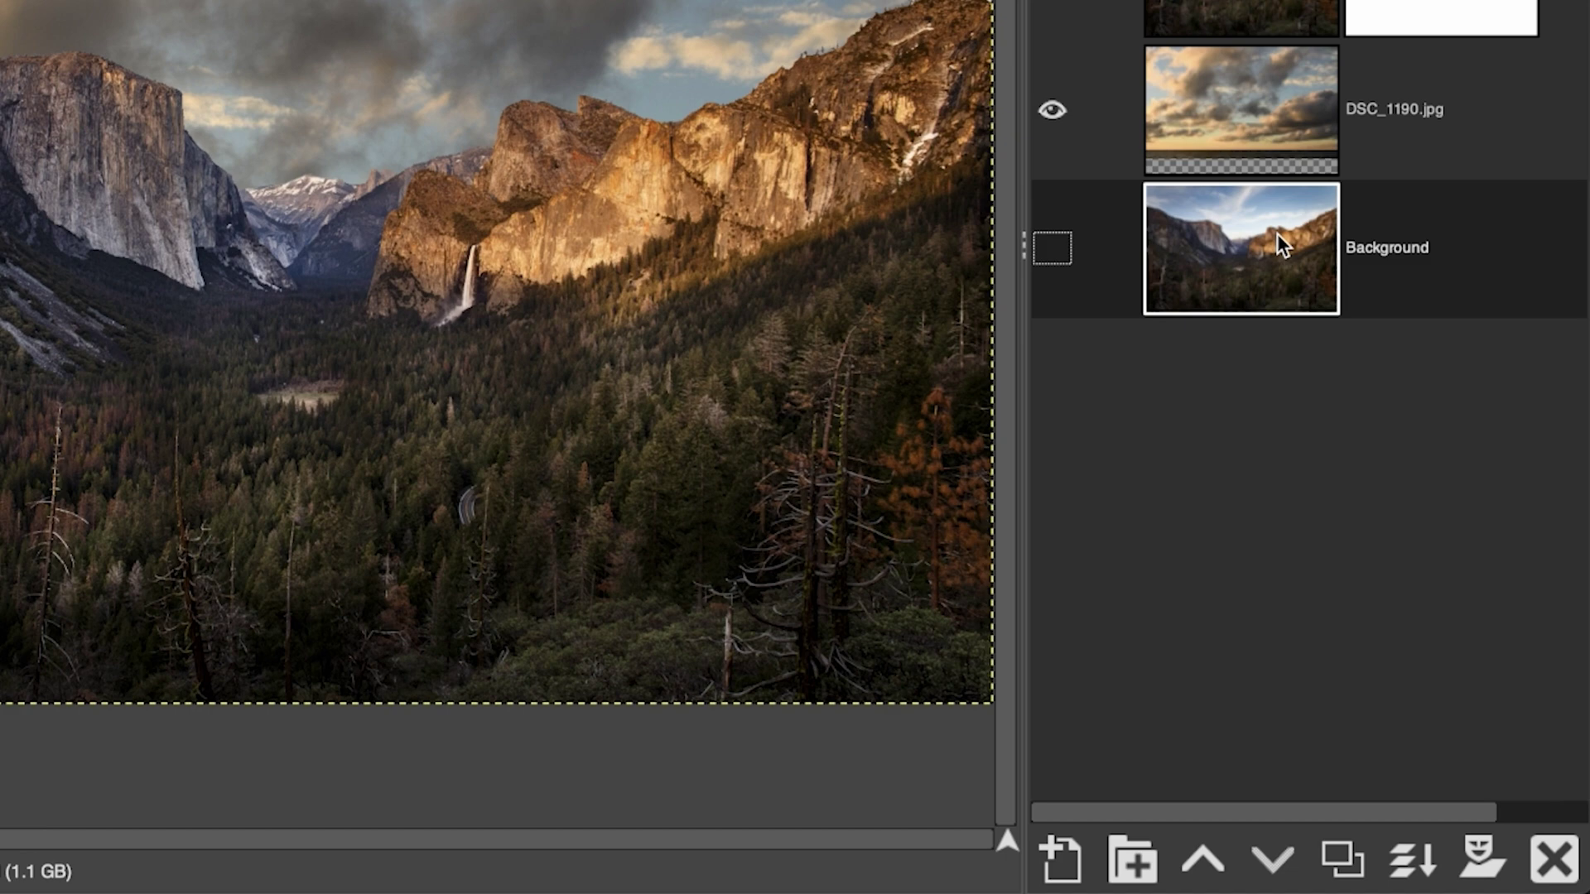
pyautogui.click(1060, 857)
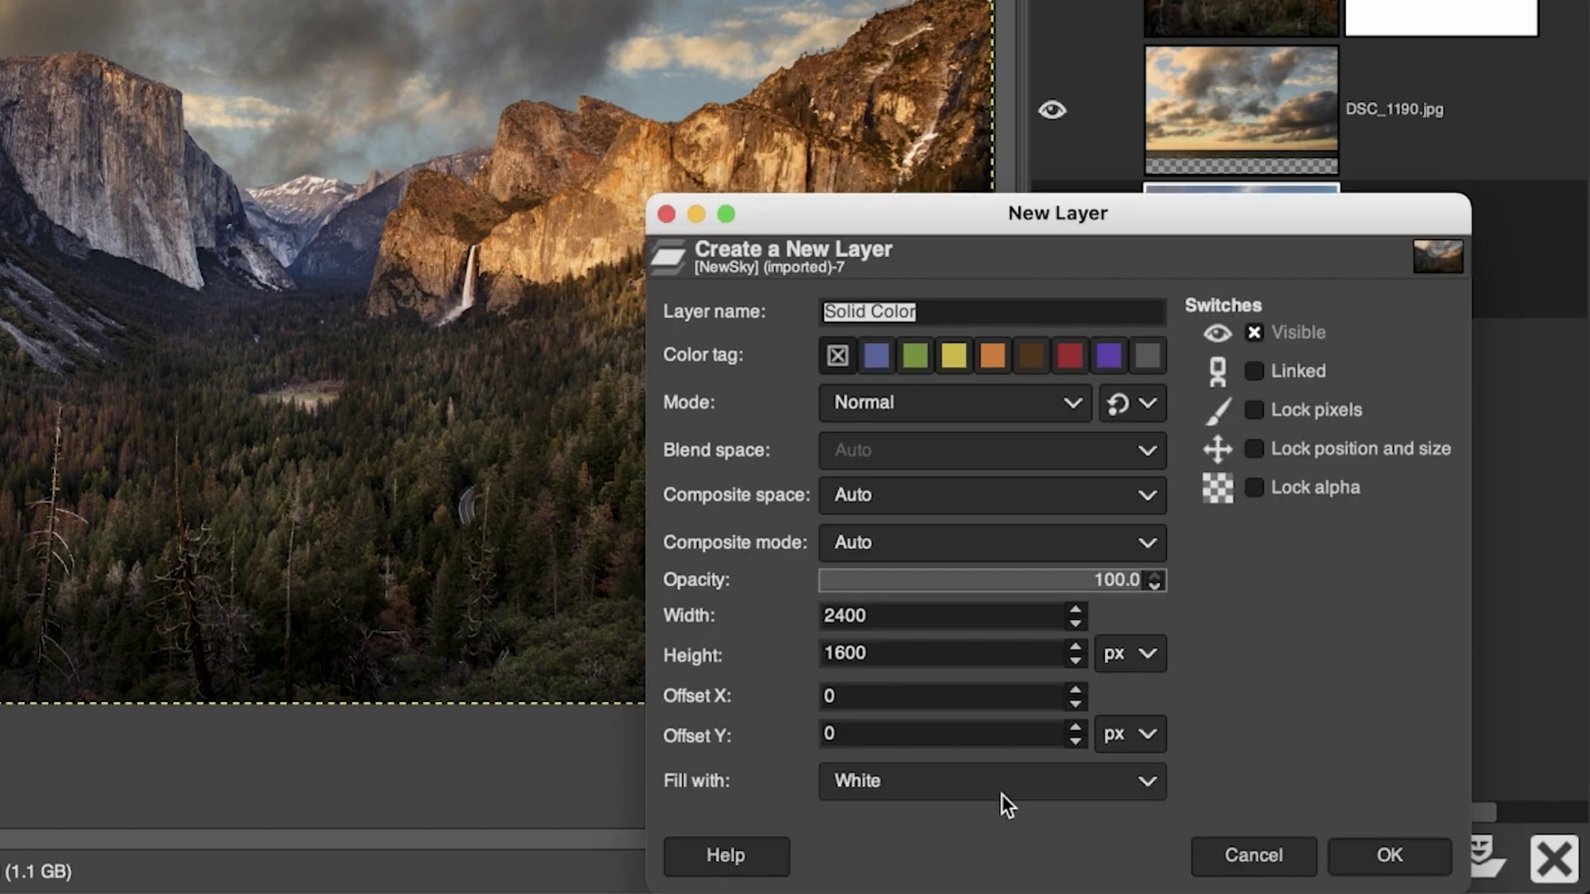
pyautogui.click(858, 784)
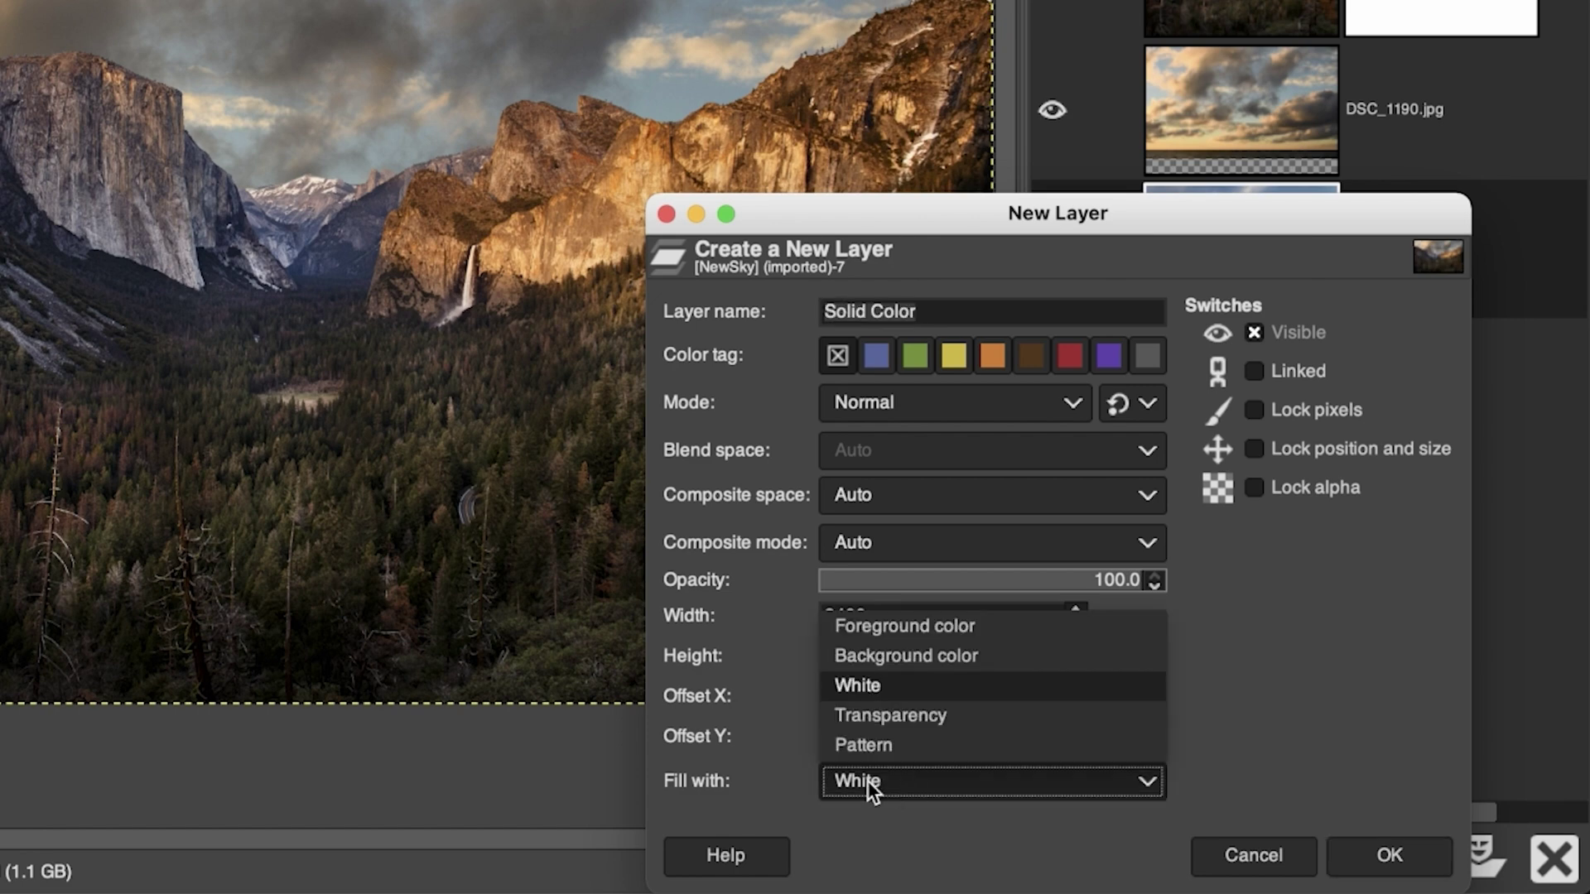
pyautogui.click(874, 782)
pyautogui.click(1367, 853)
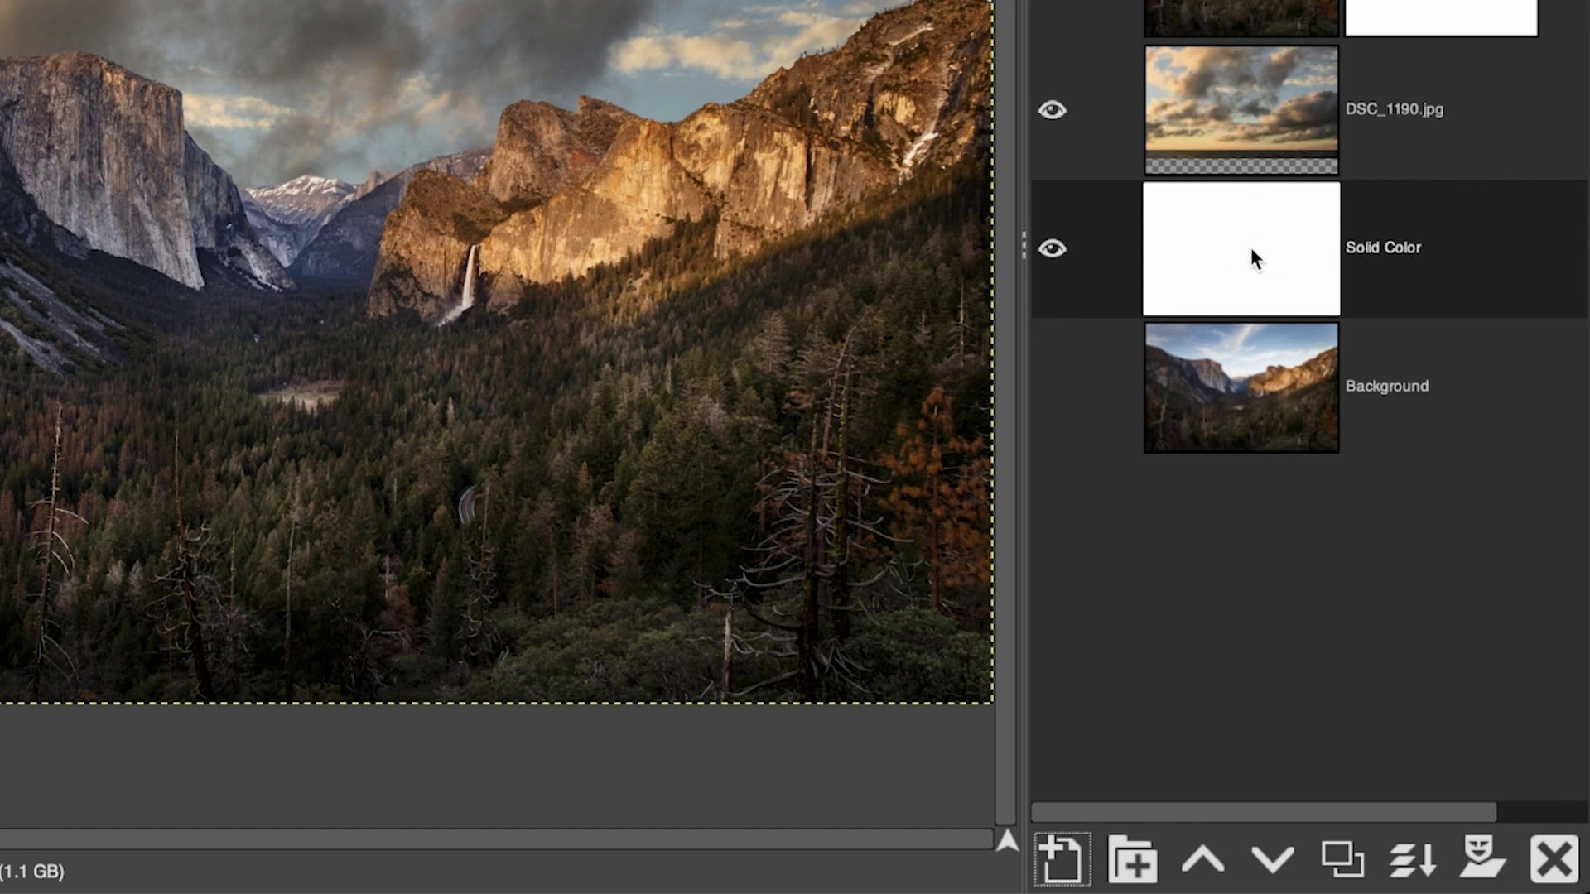
pyautogui.moveTo(1235, 271); pyautogui.dragTo(1262, 235)
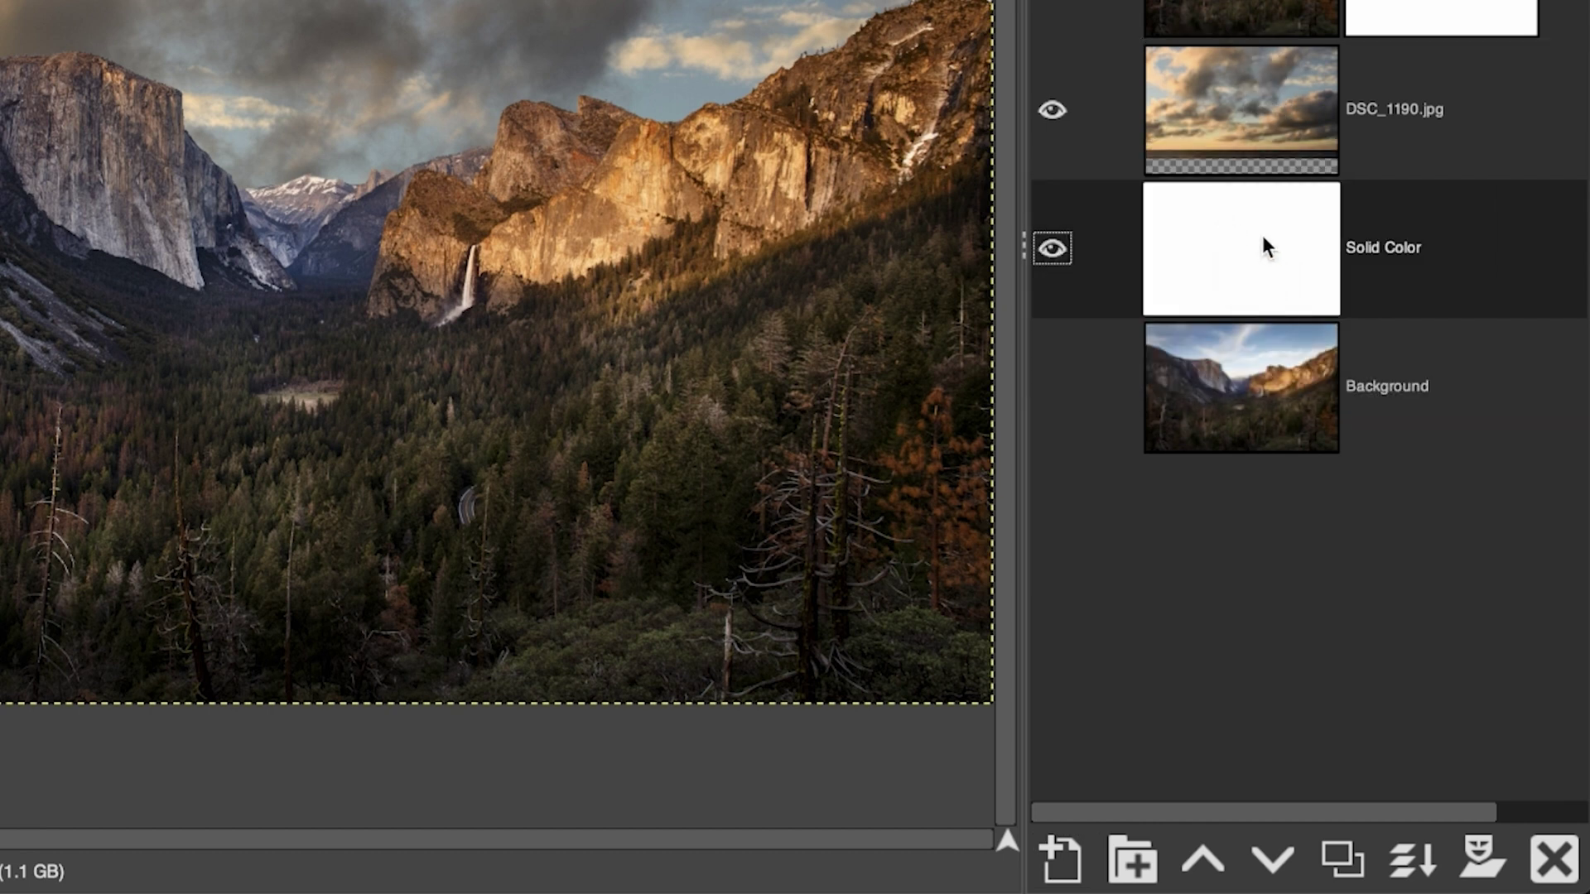
# Step: Add a White (full opacity) layer mask to the DSC_1190.jpg layer with Invert mask disabled
pyautogui.click(1288, 126)
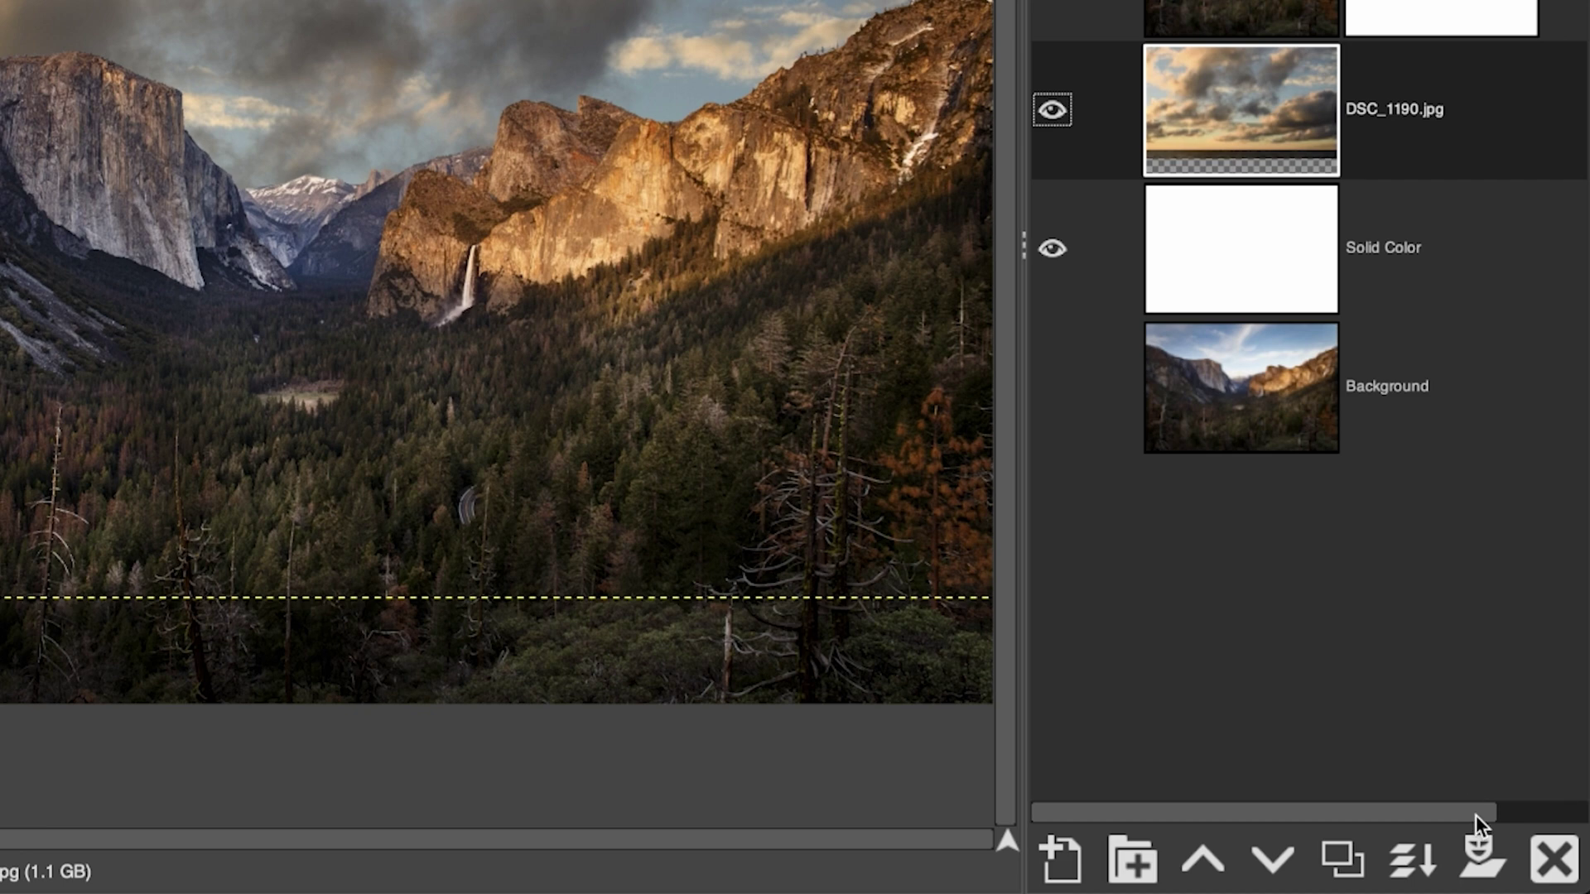
pyautogui.click(1478, 845)
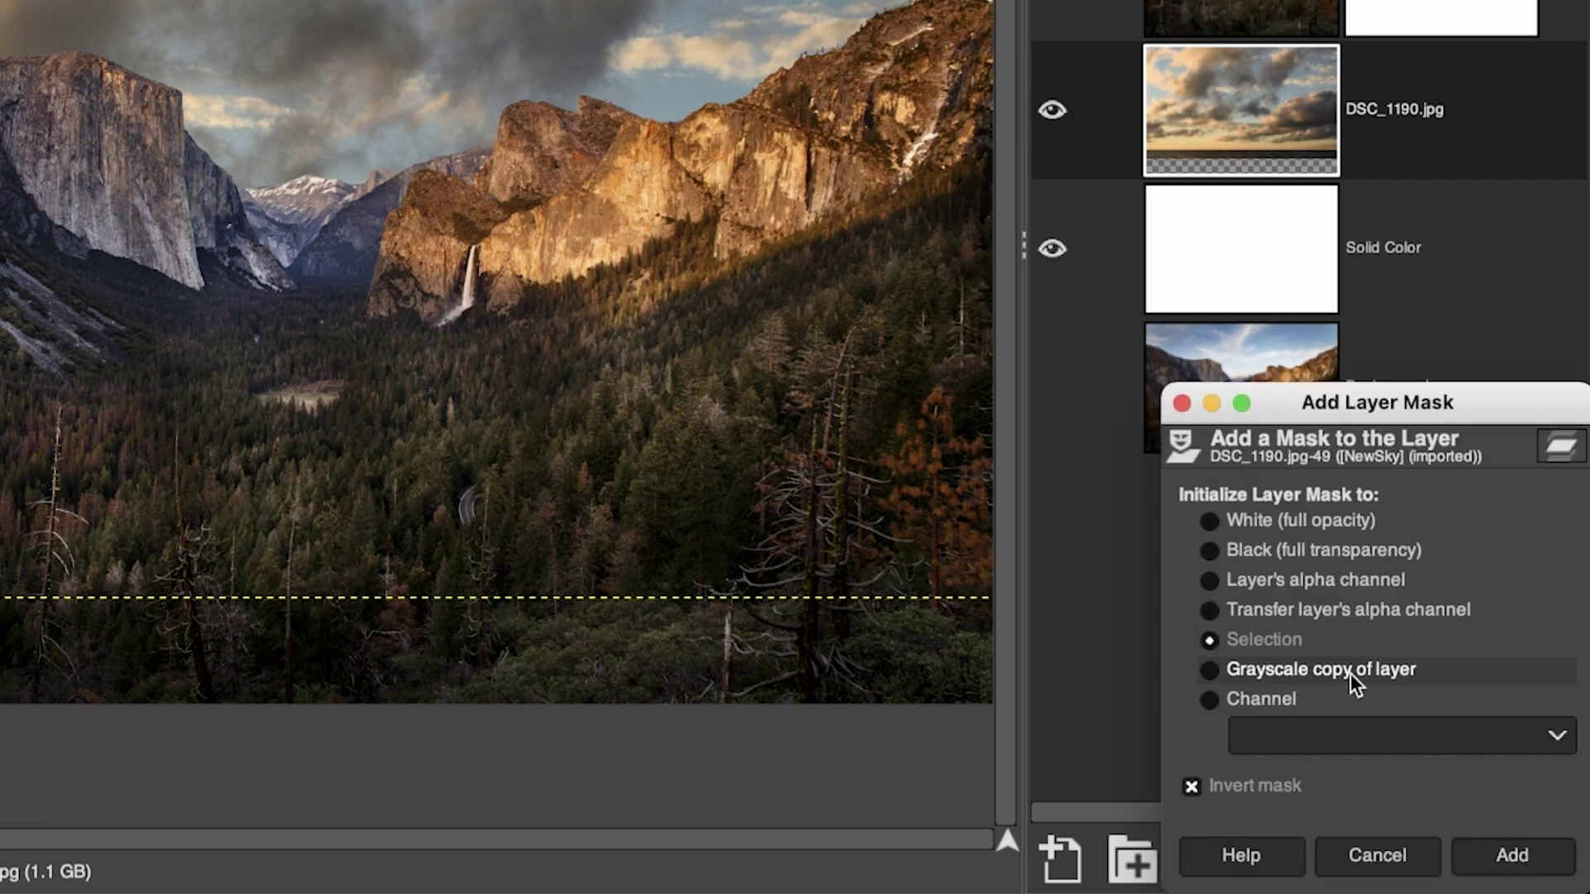
pyautogui.click(1261, 520)
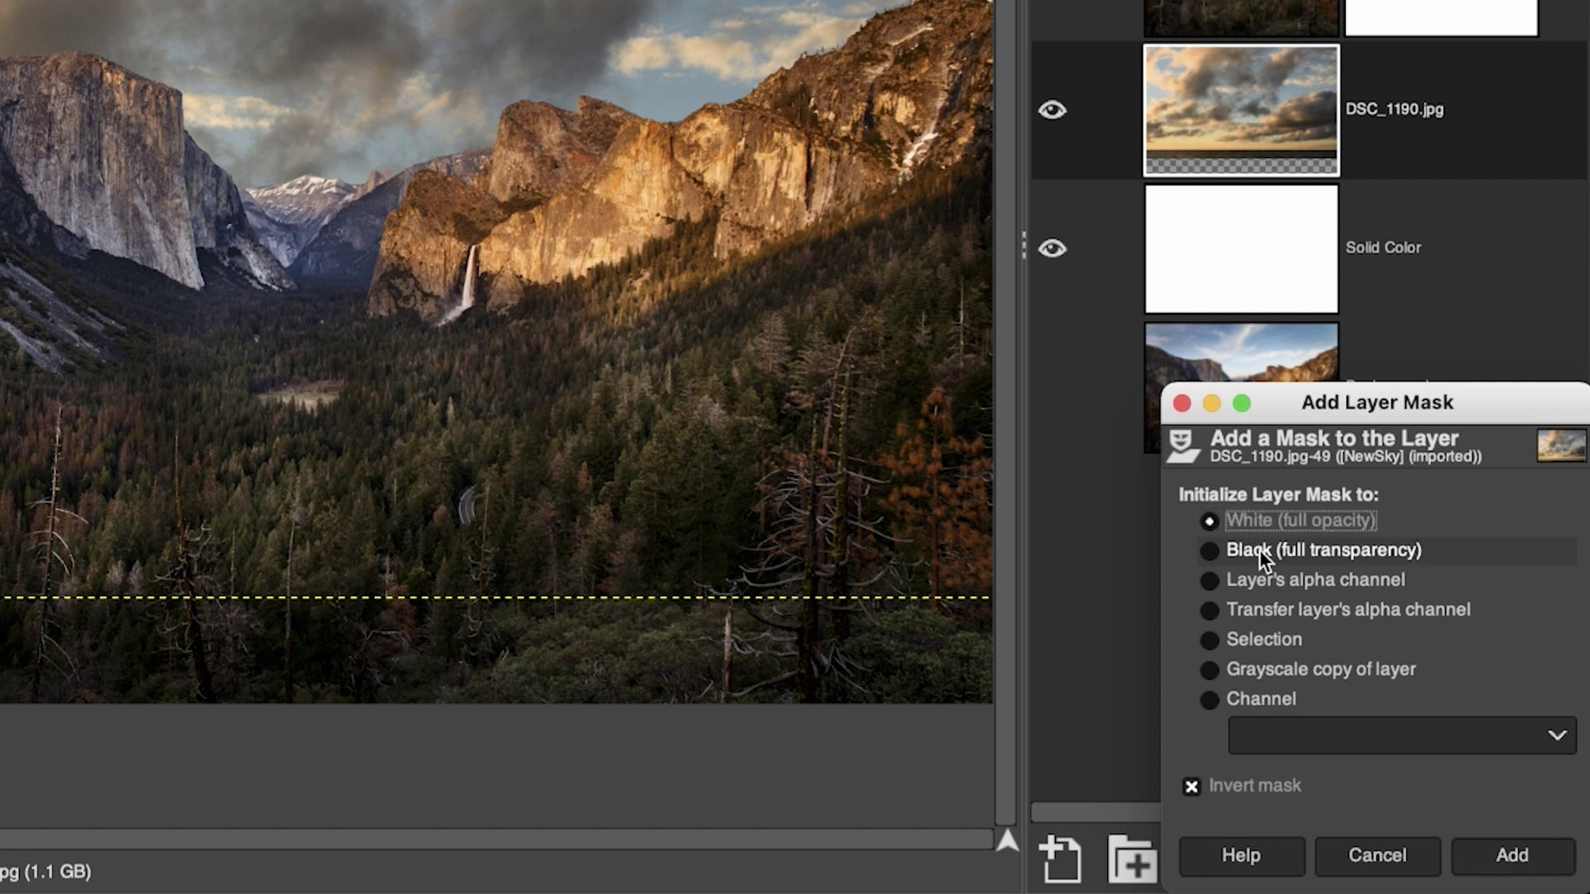
pyautogui.click(1226, 783)
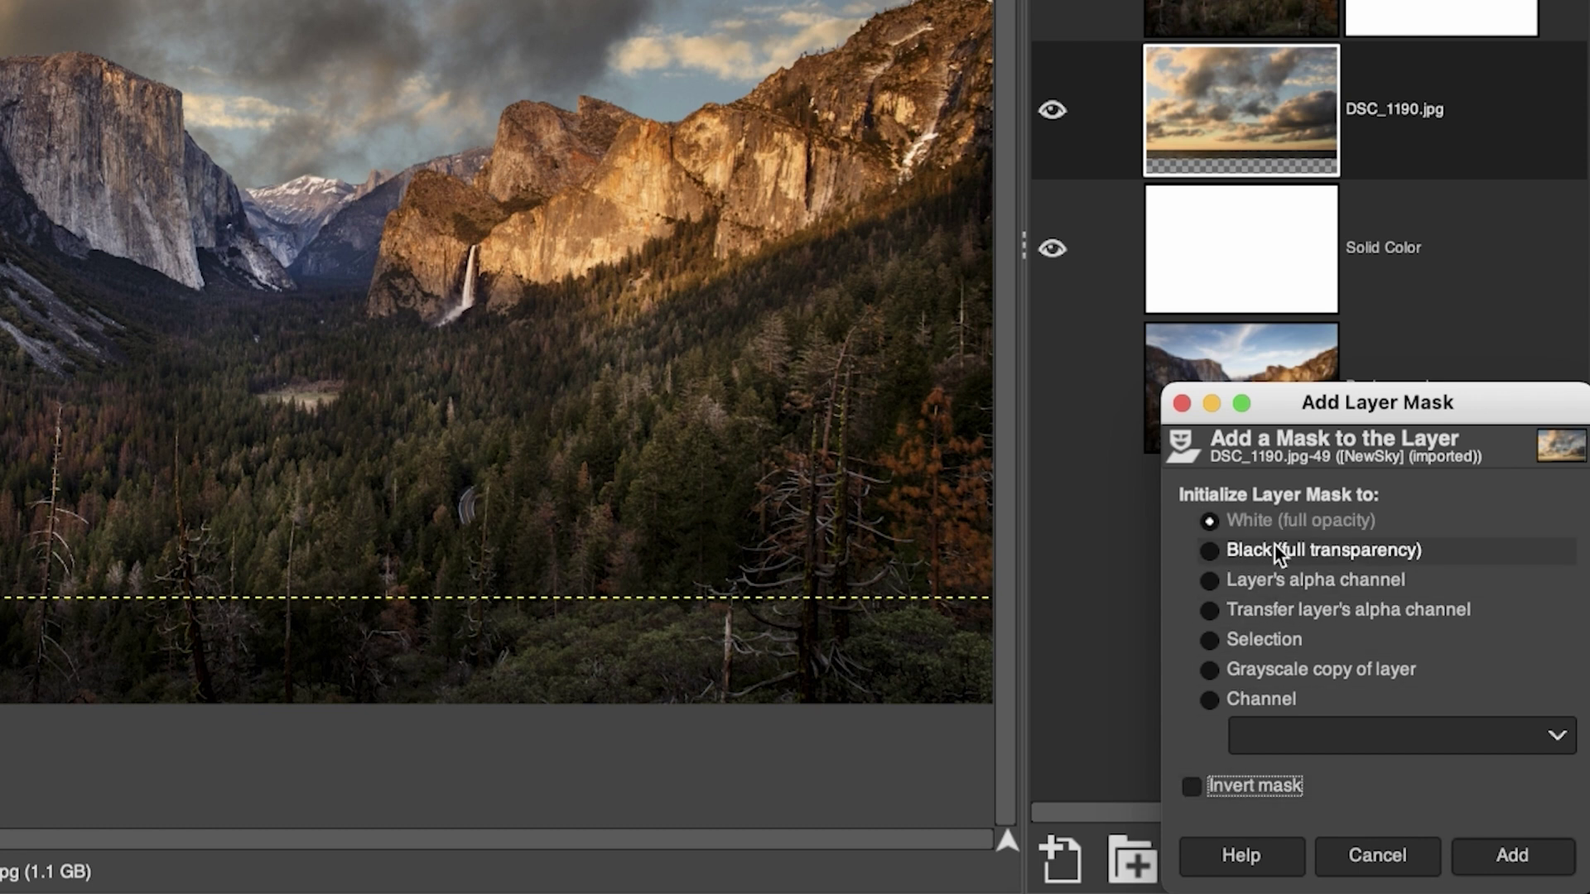
pyautogui.click(1514, 856)
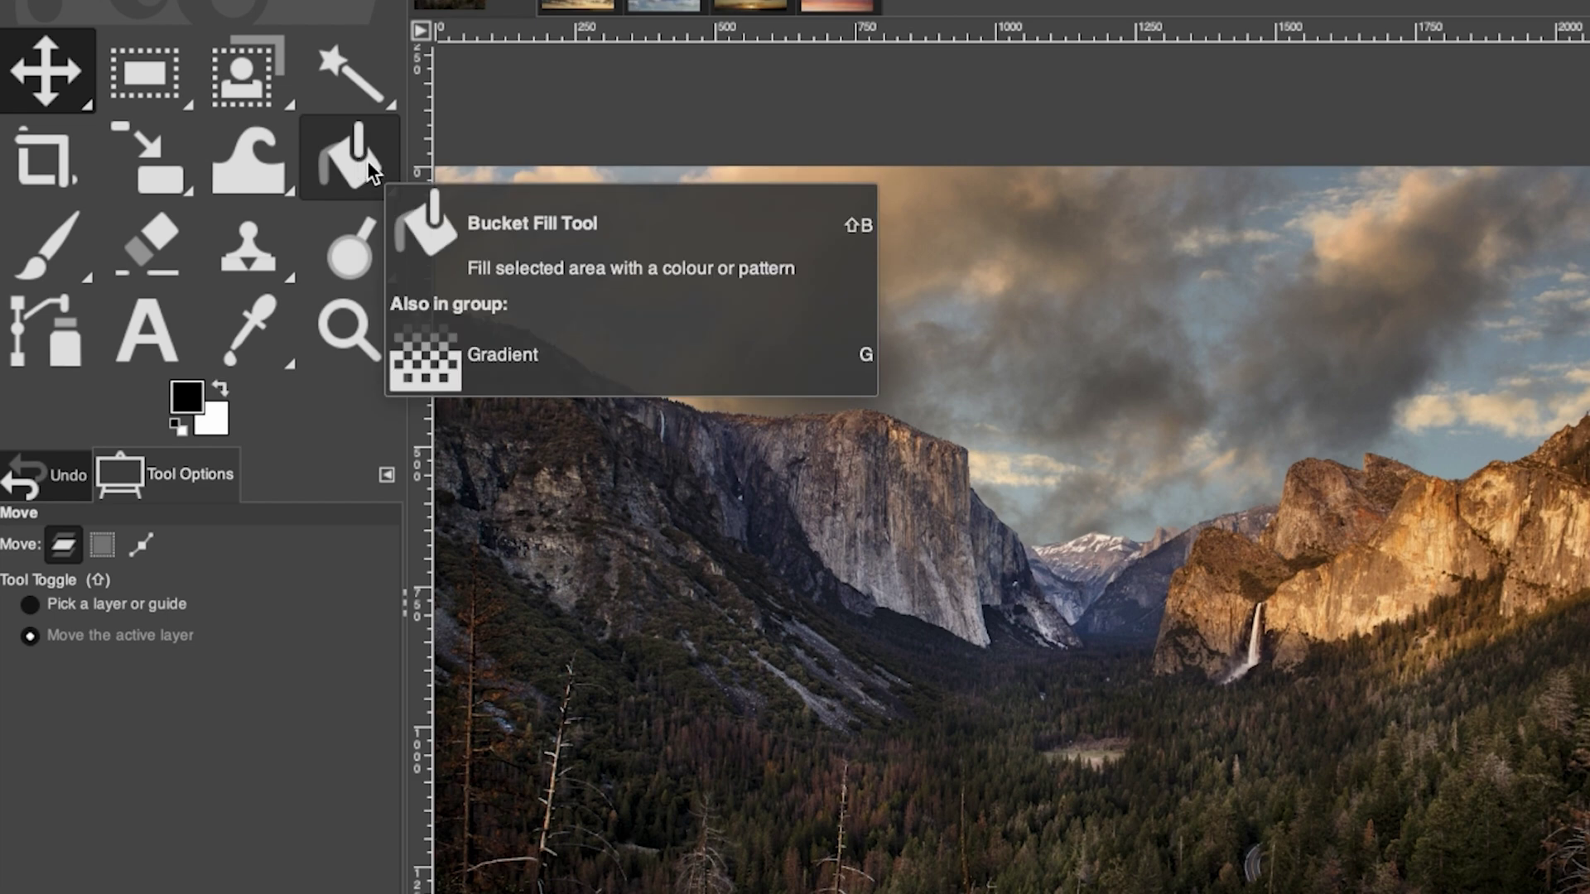
# Step: Set up the Gradient tool with FG to BG (HSV clockwise hue), Linear shape, and white foreground with black background
pyautogui.moveTo(366, 159); pyautogui.dragTo(660, 244)
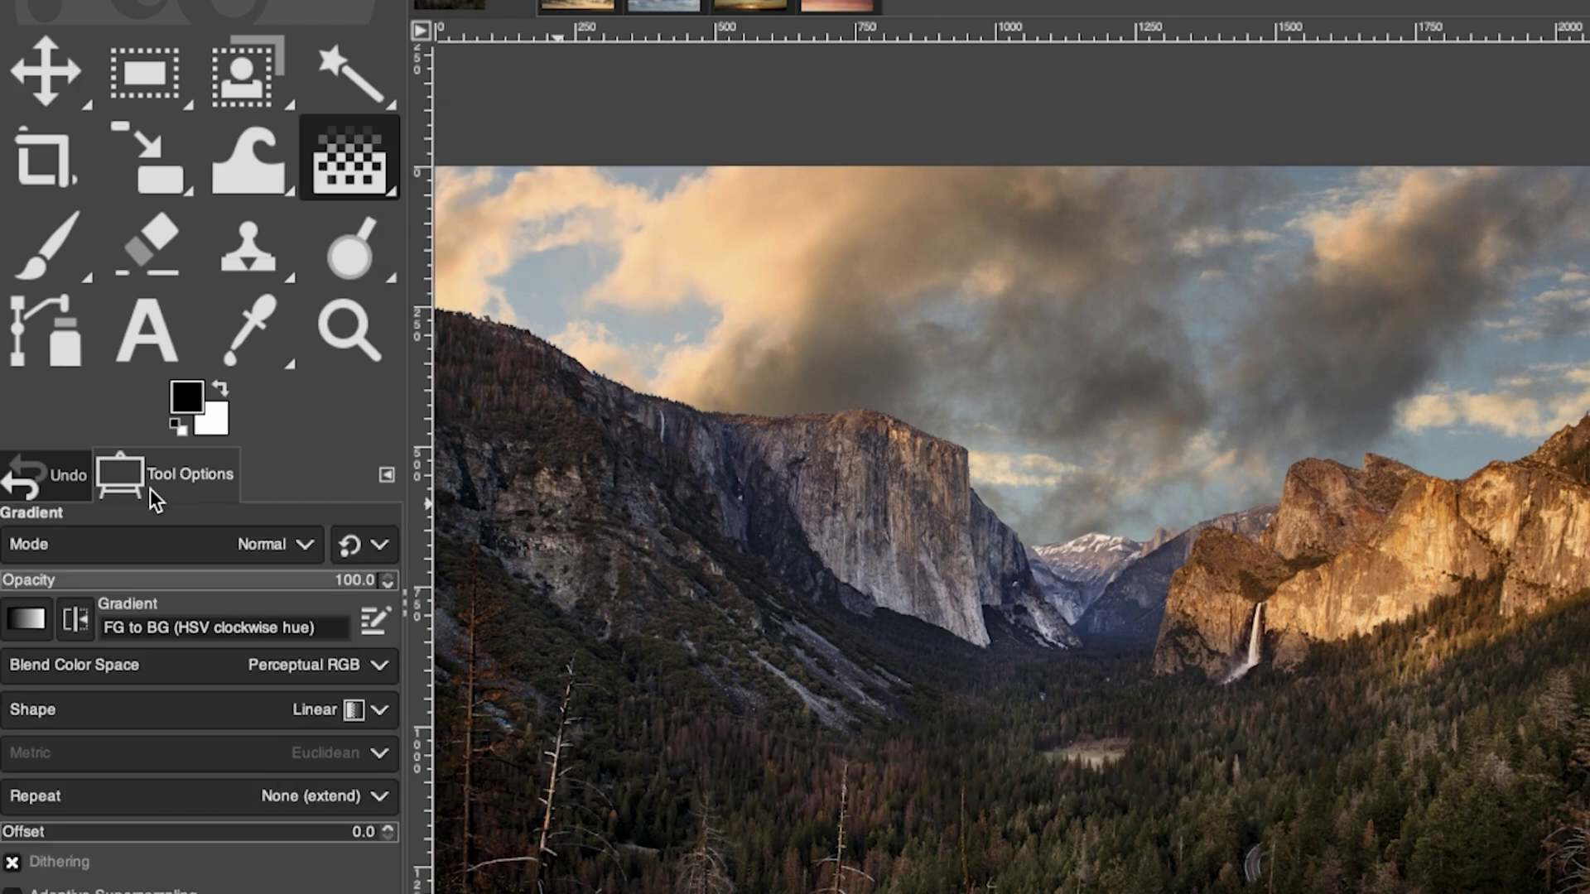
pyautogui.click(25, 623)
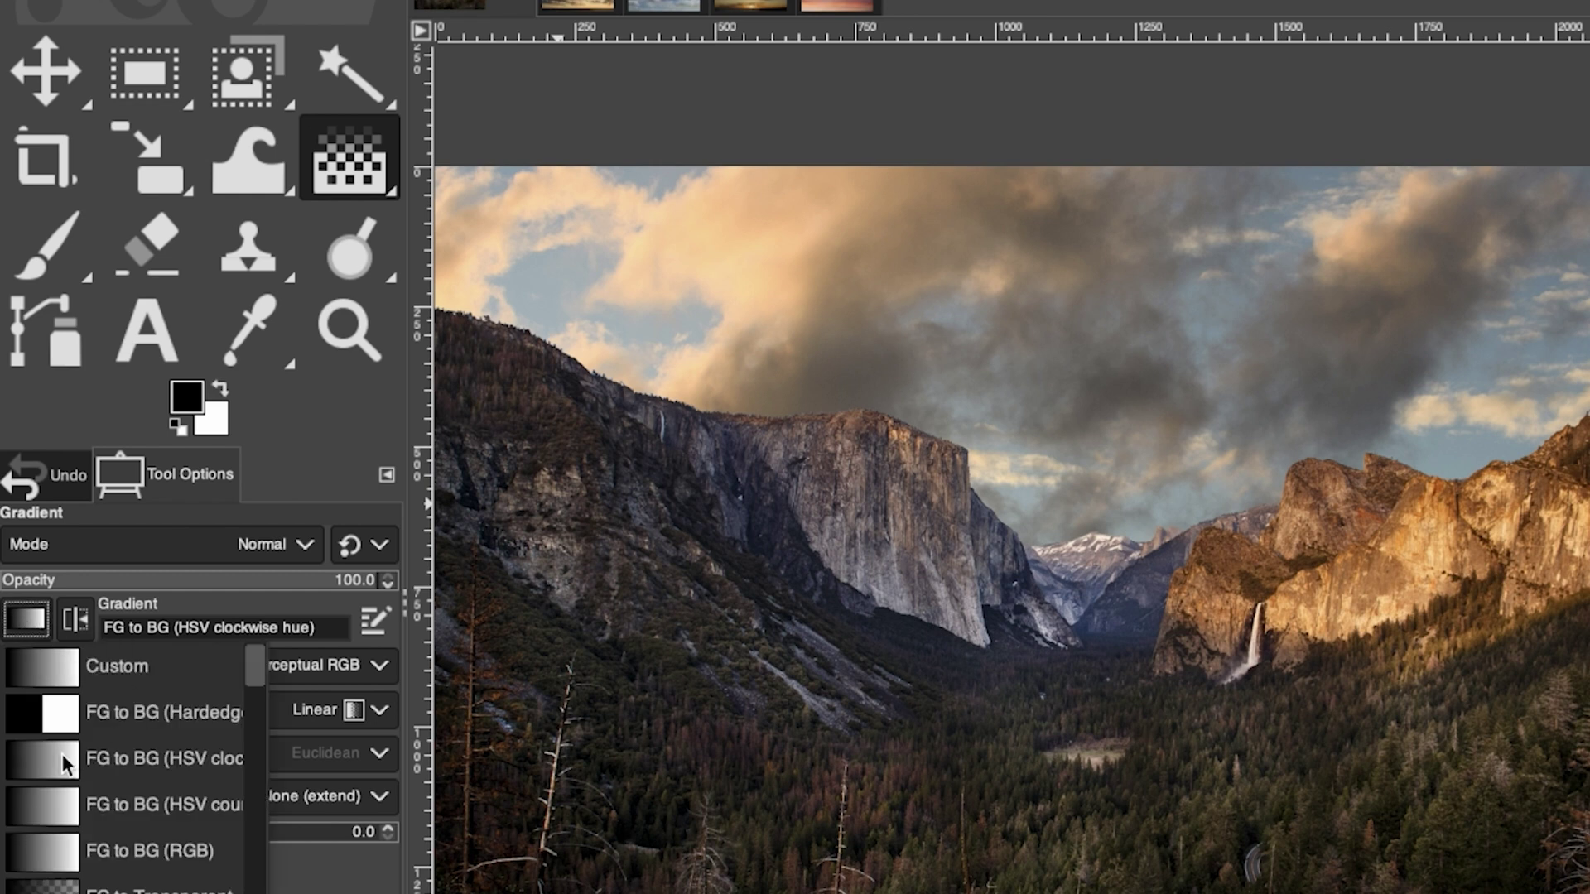
pyautogui.press('Escape')
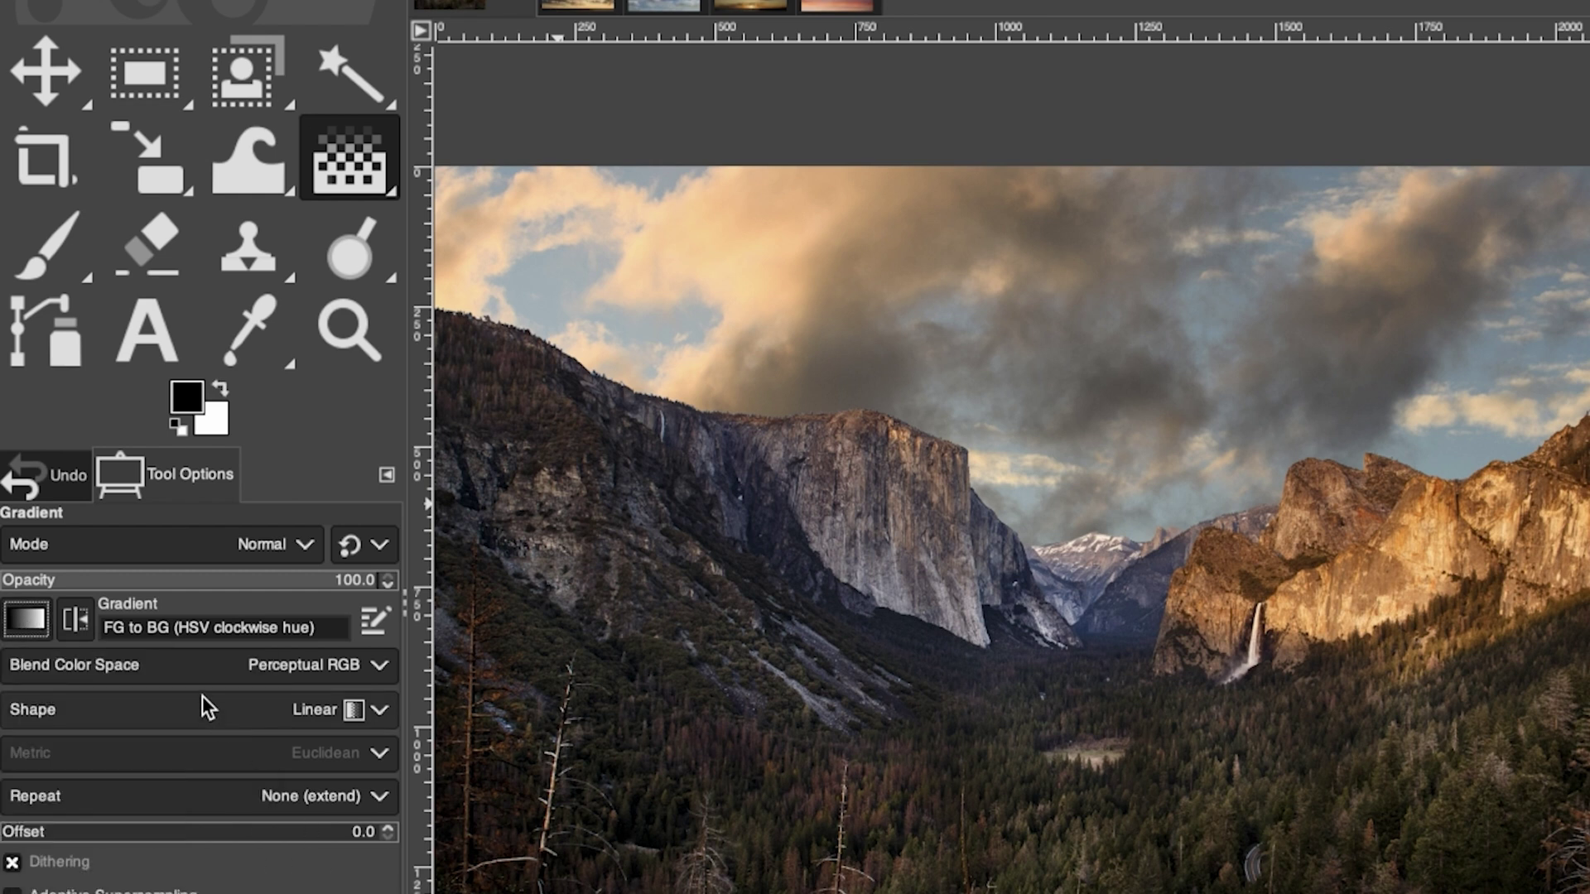
pyautogui.click(311, 710)
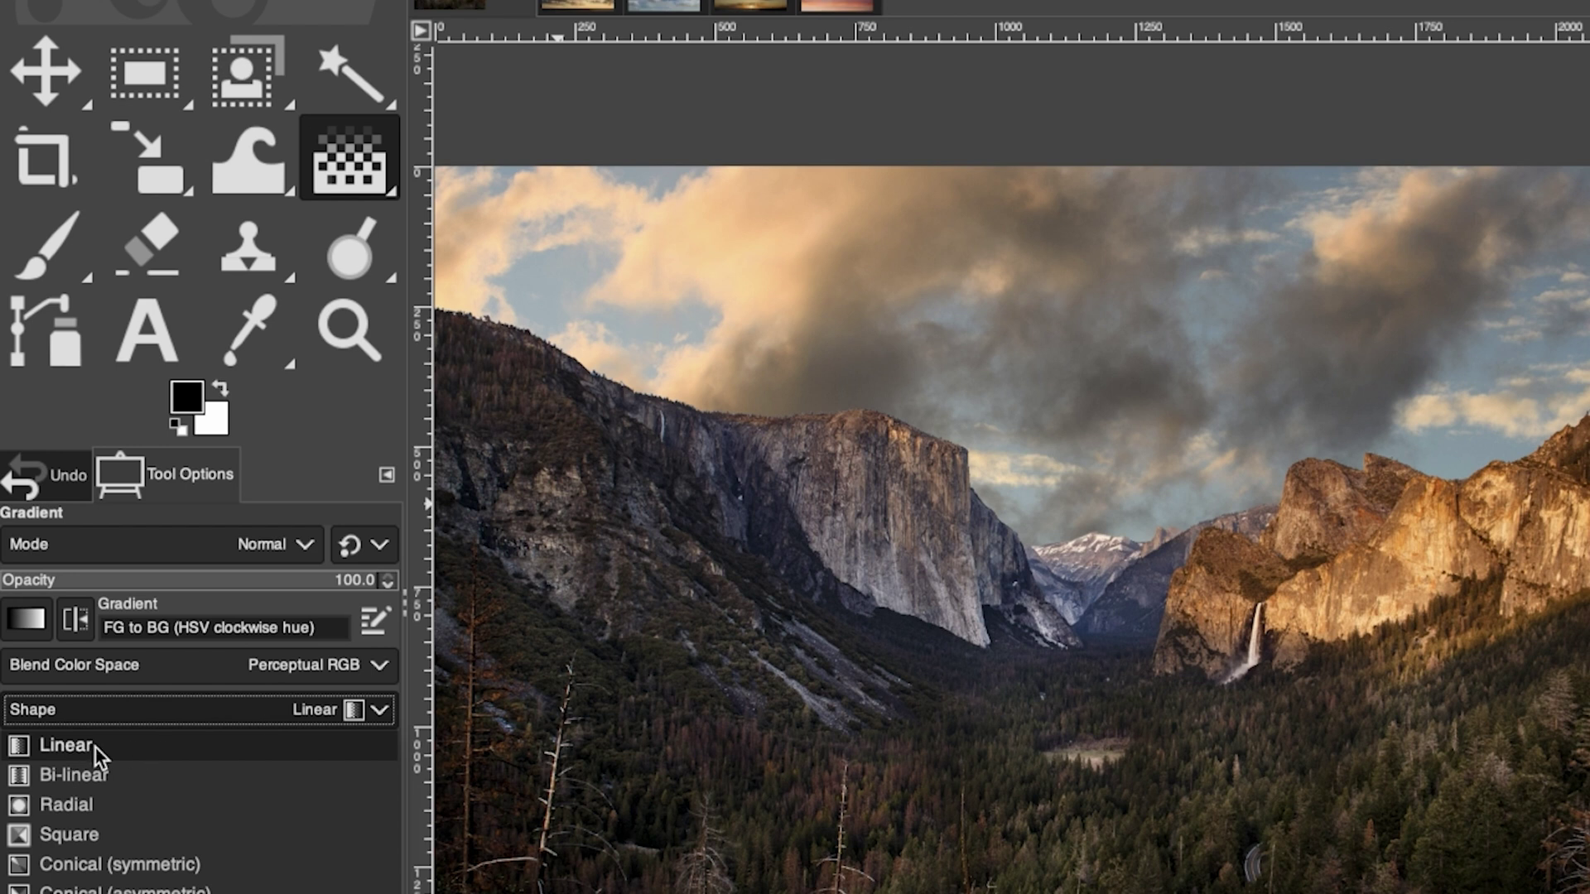
pyautogui.click(66, 745)
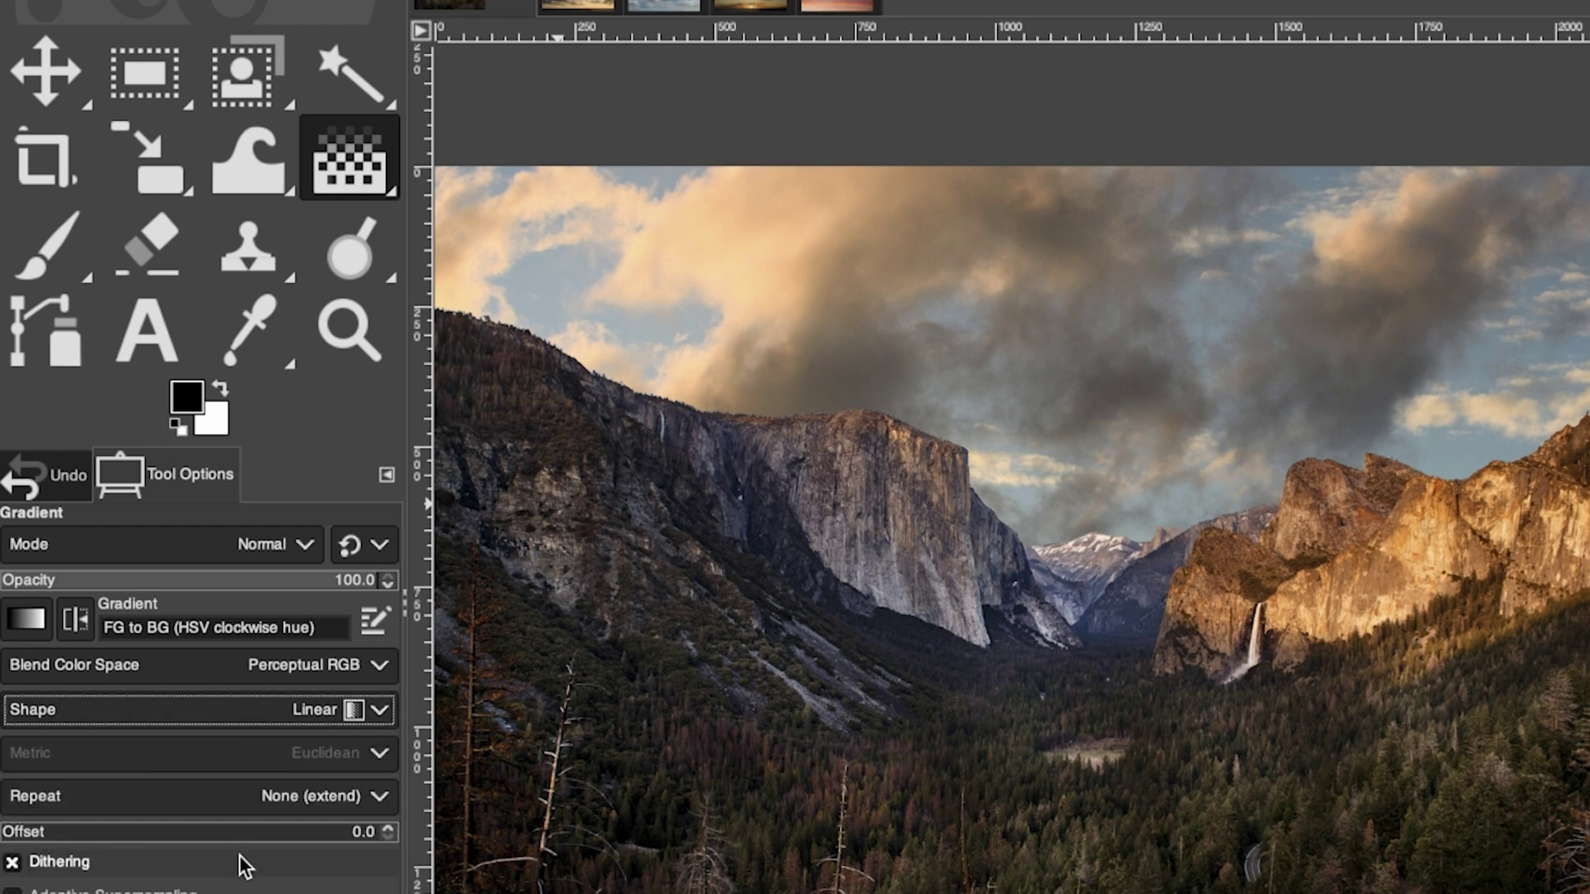
pyautogui.click(221, 393)
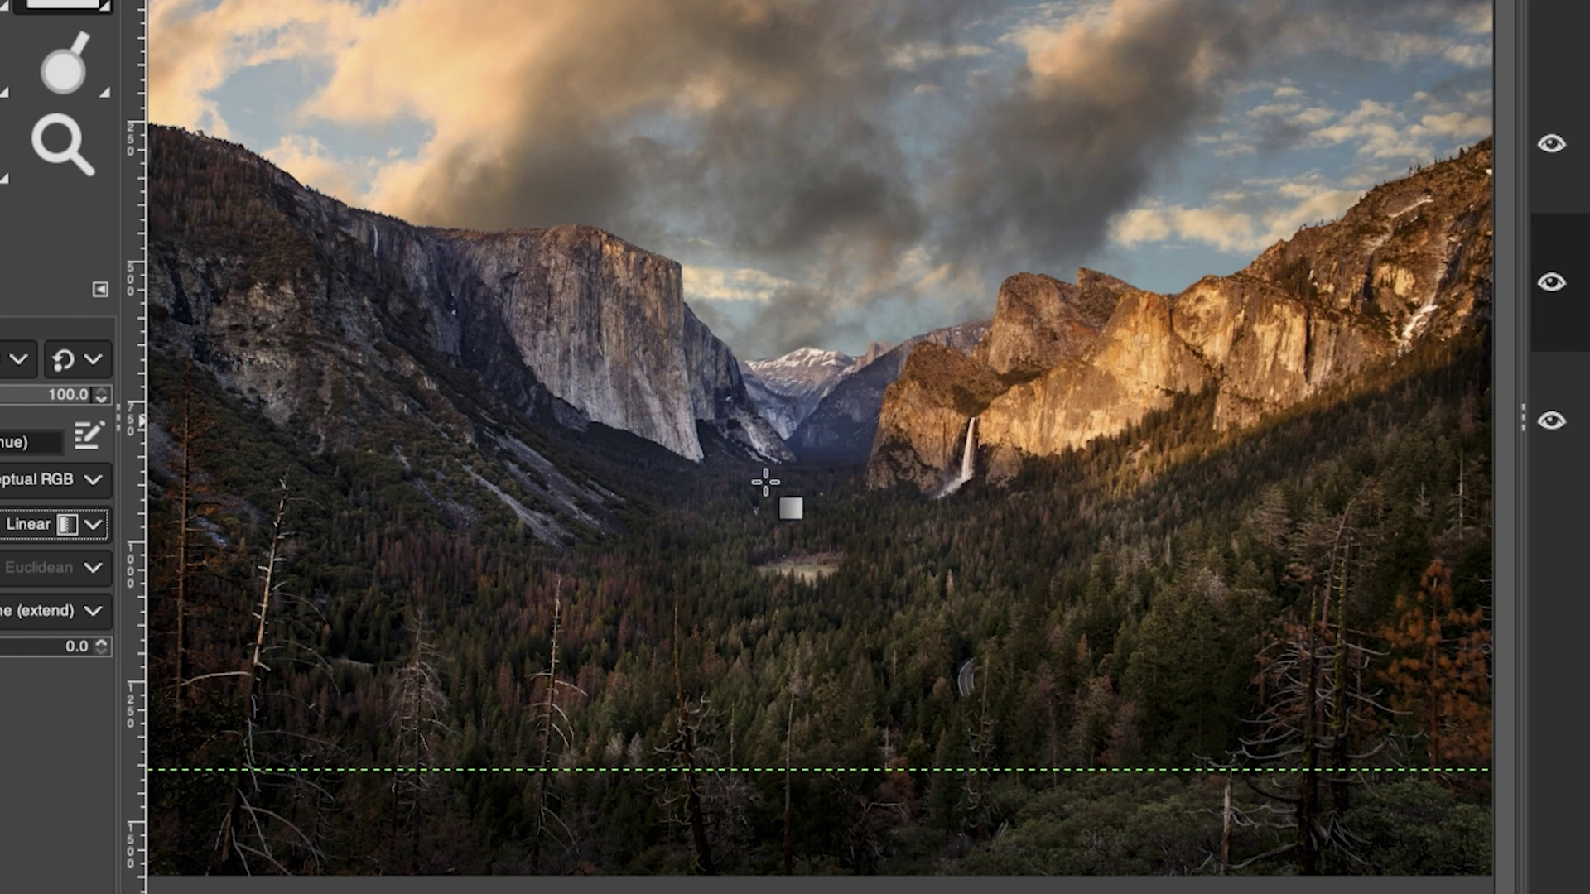
# Step: Apply a vertical gradient about 1365 px long to the sky layer's mask, running from X 1171, Y 439 down past the image's lower edge
pyautogui.moveTo(805, 207); pyautogui.dragTo(799, 893)
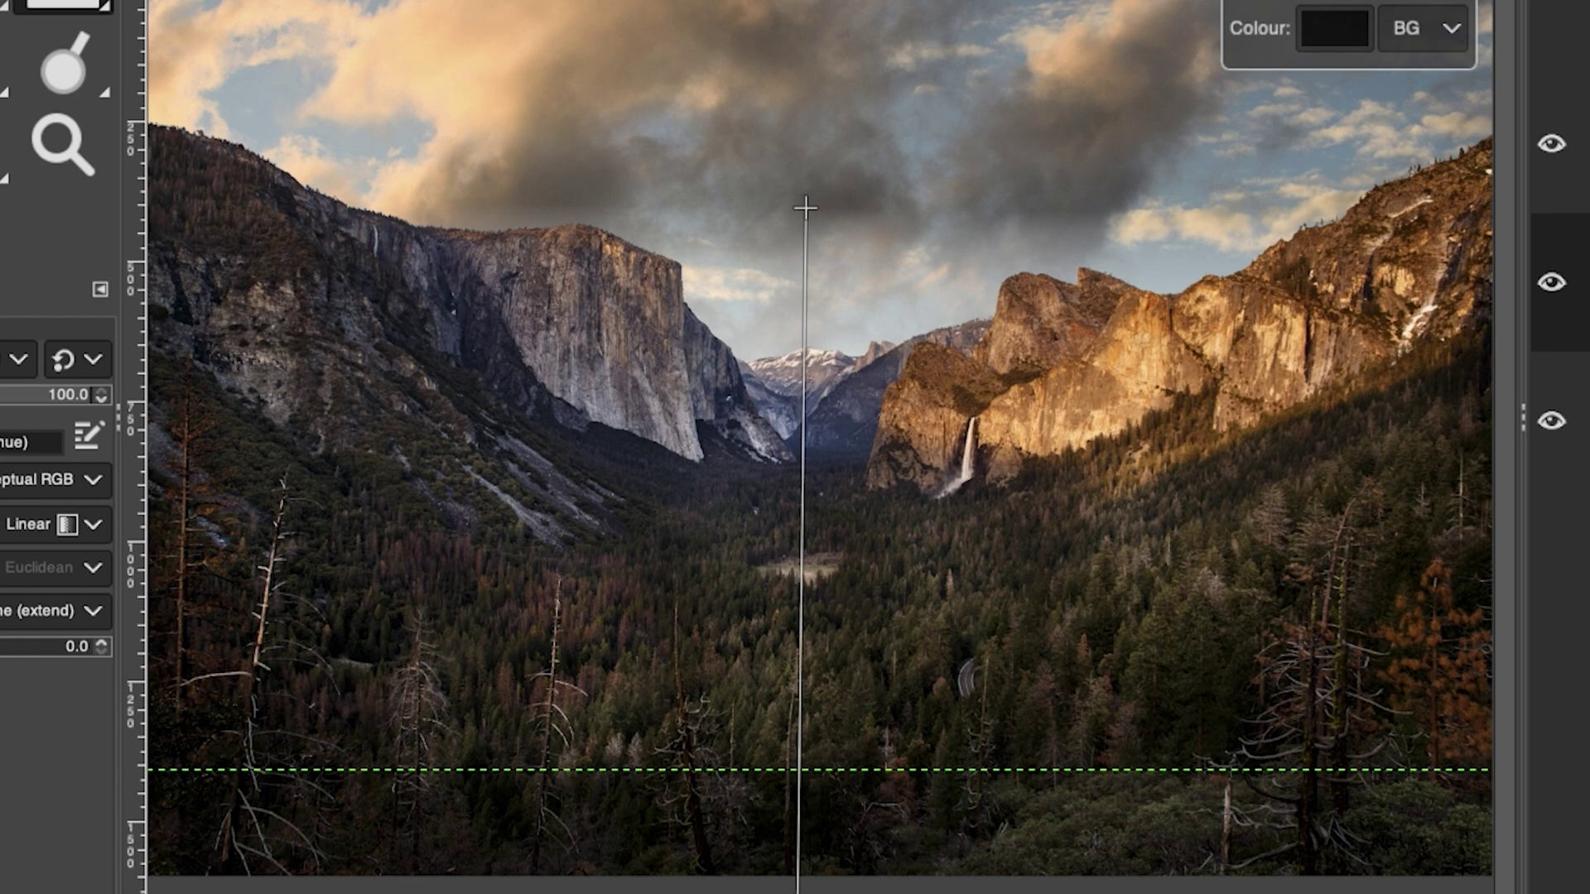
pyautogui.moveTo(804, 207); pyautogui.dragTo(801, 137)
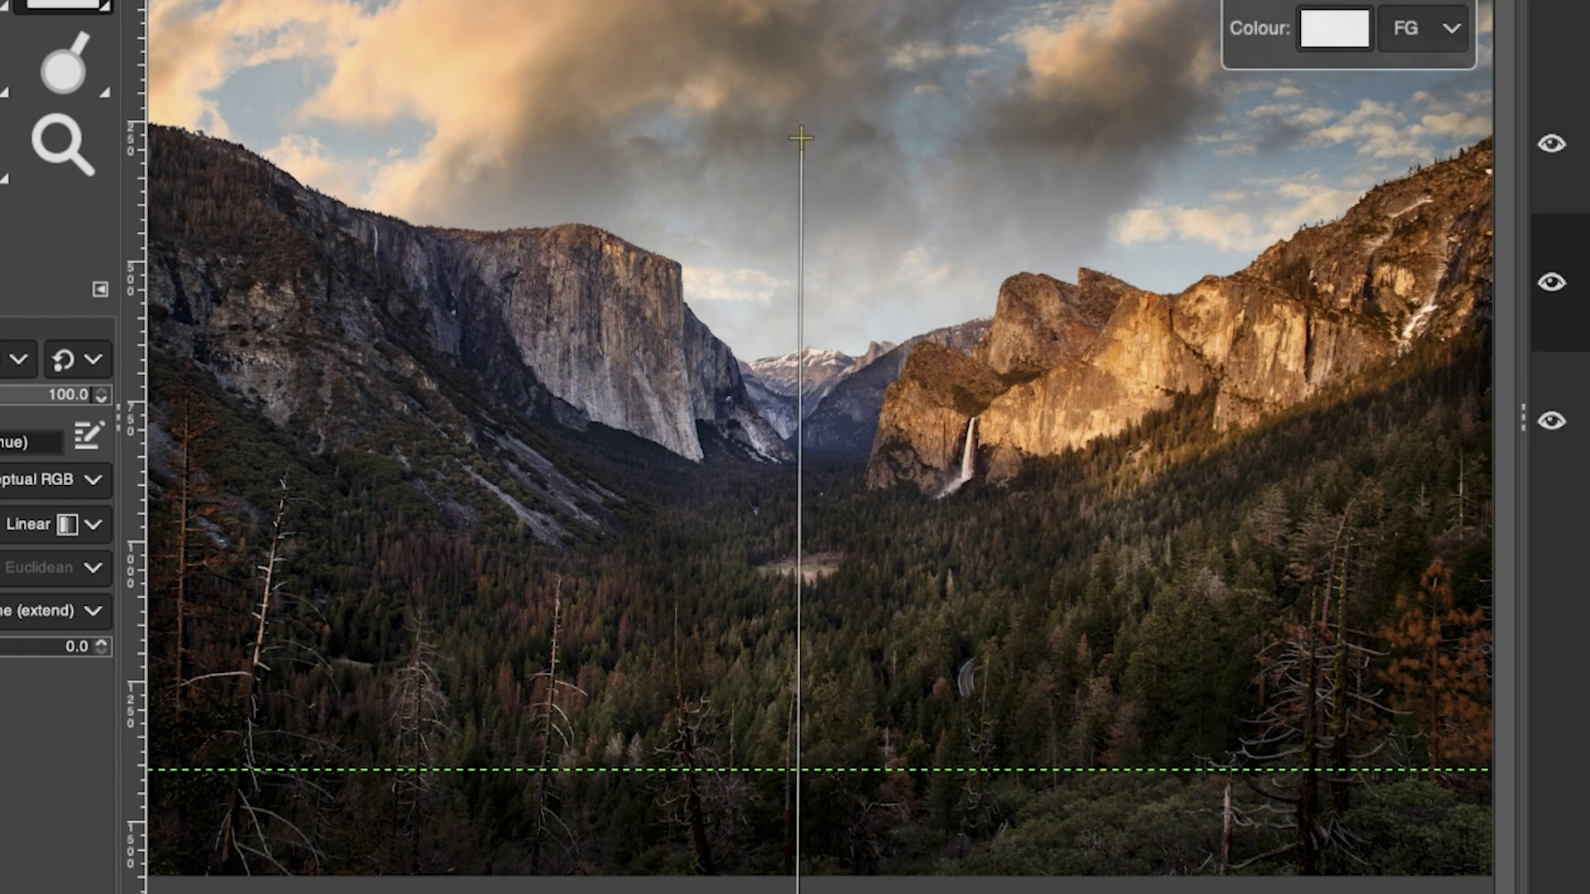
pyautogui.click(798, 892)
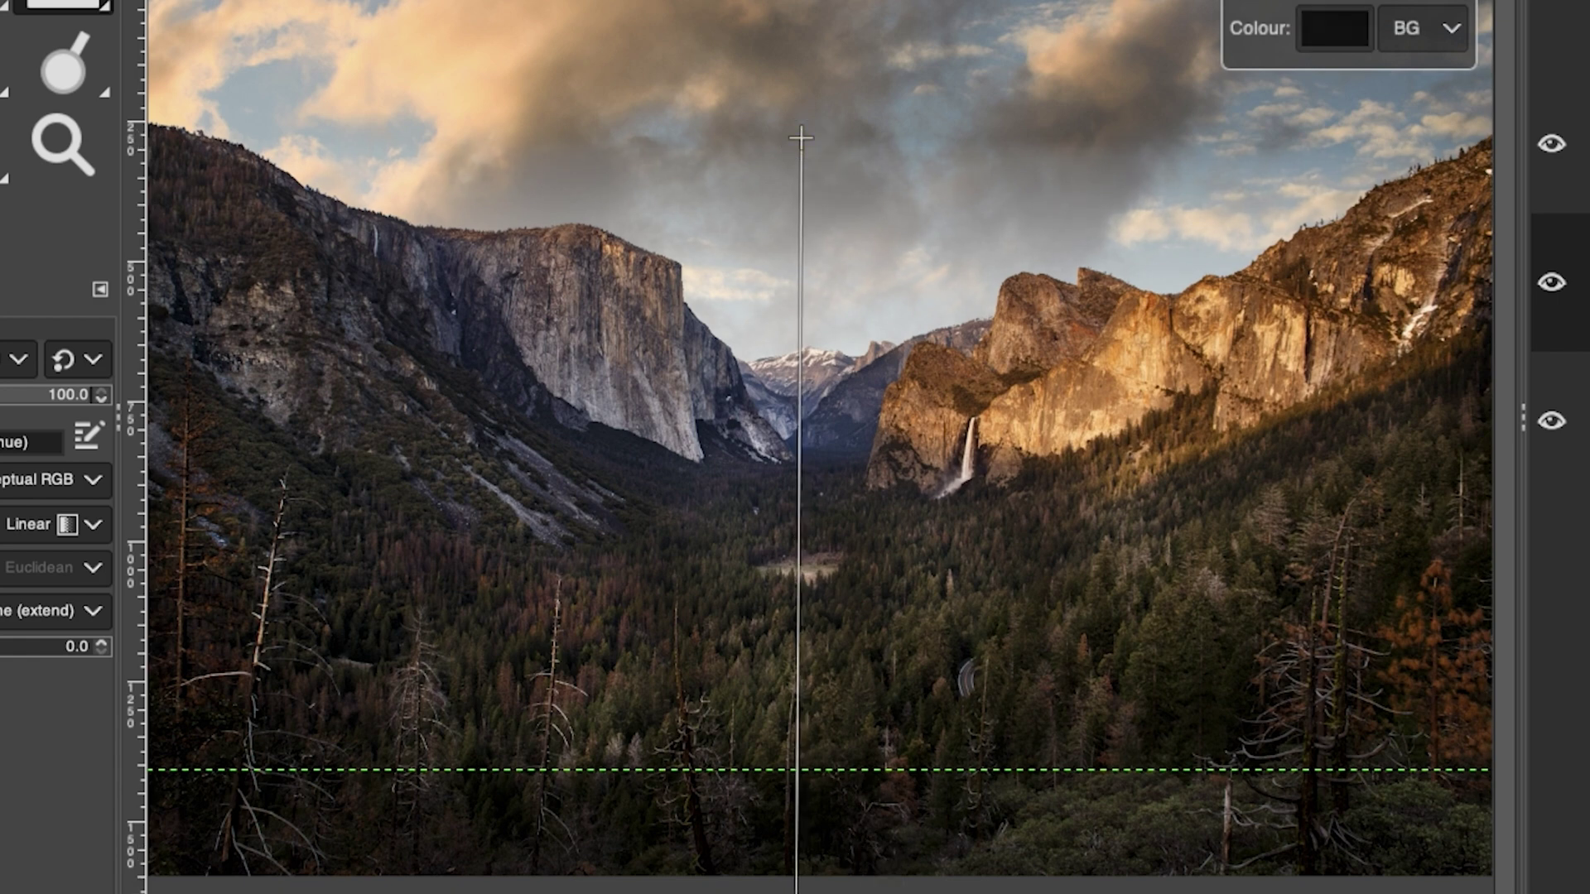
pyautogui.click(800, 136)
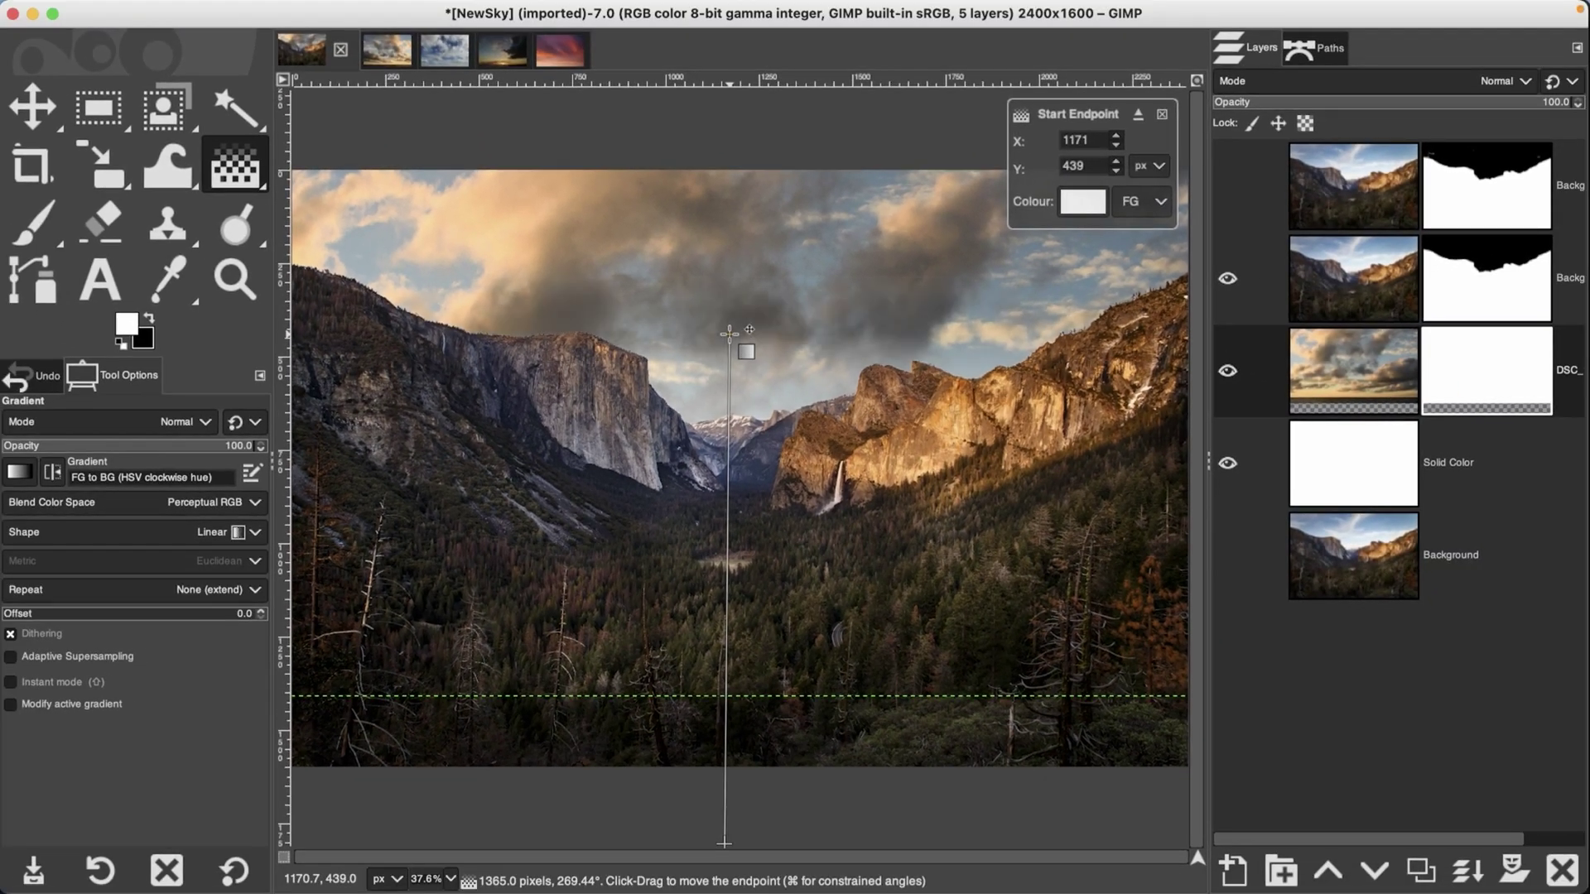
pyautogui.moveTo(729, 333); pyautogui.dragTo(729, 332)
pyautogui.press('Return')
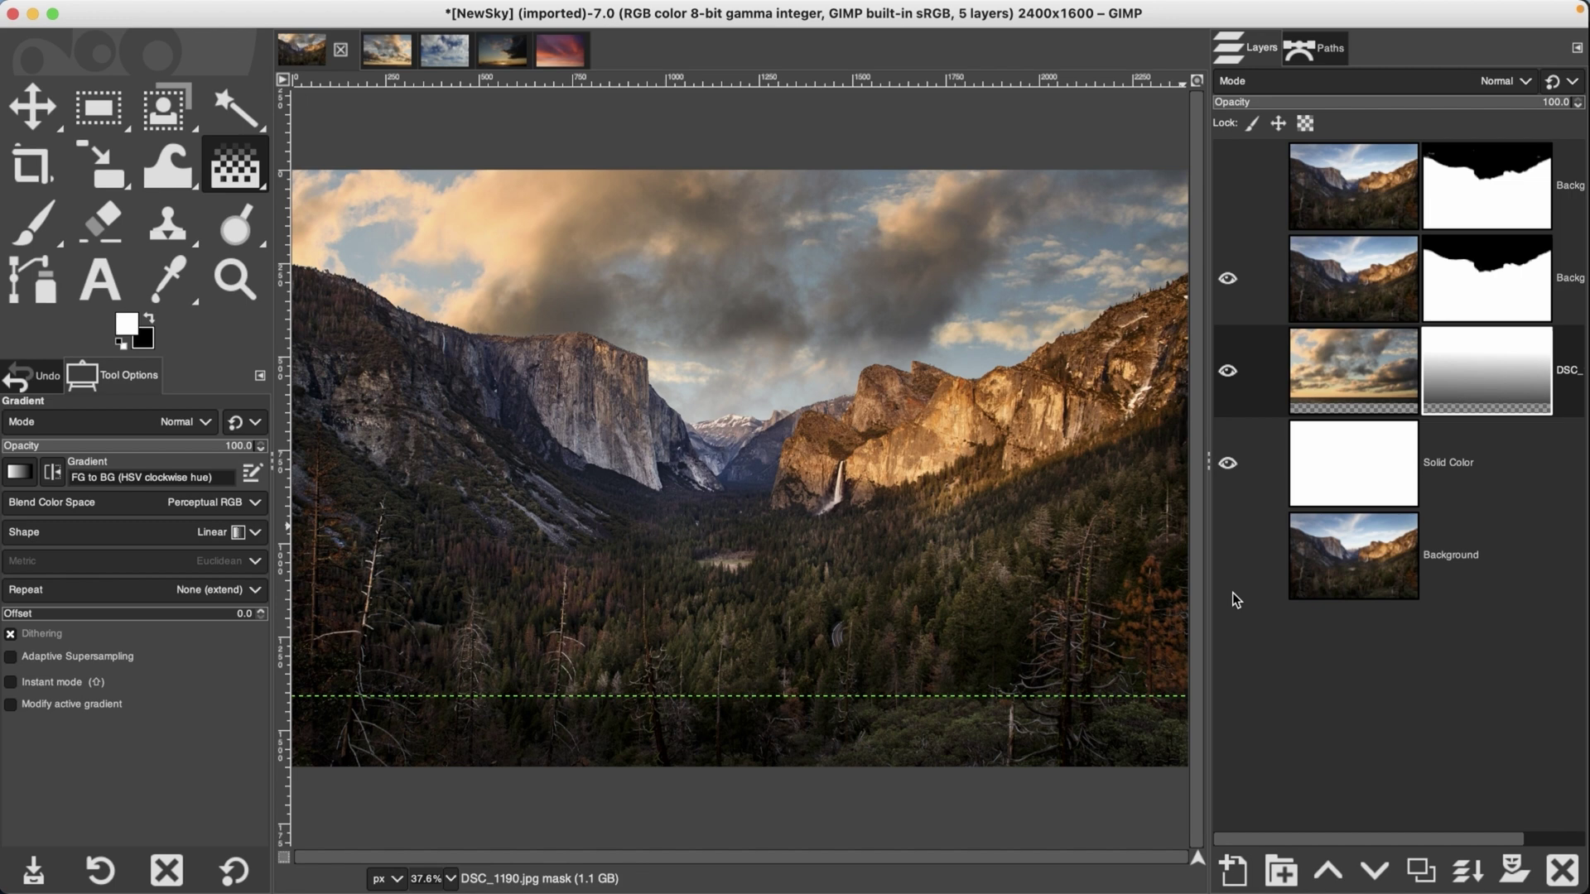